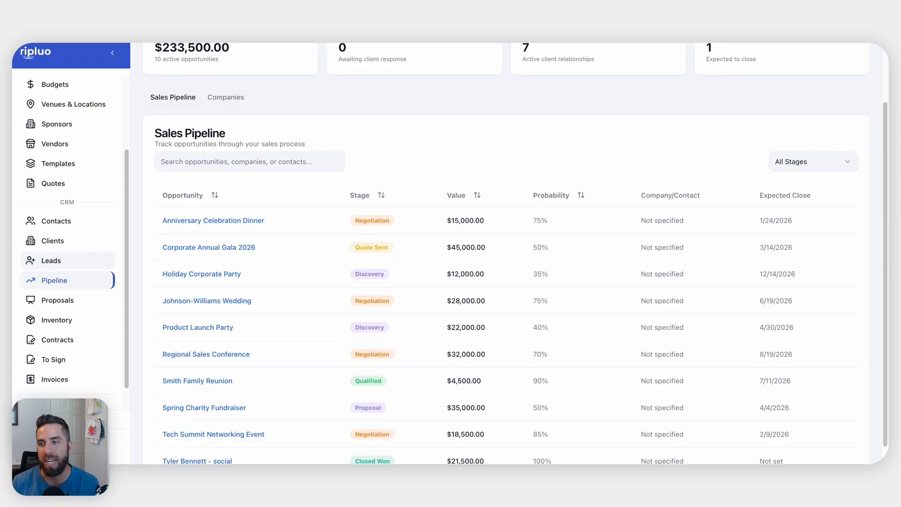
Go to the Leads page and open the Form Manager for lead capture forms
click(52, 261)
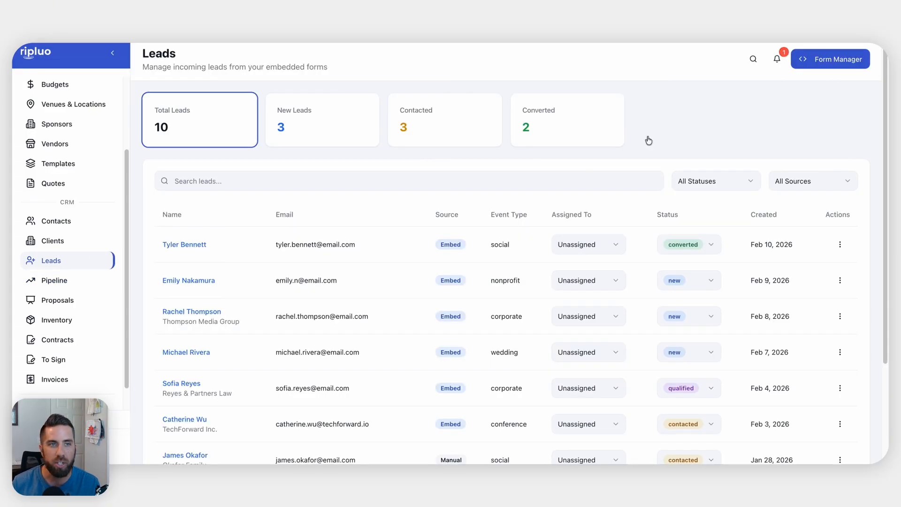
click(825, 62)
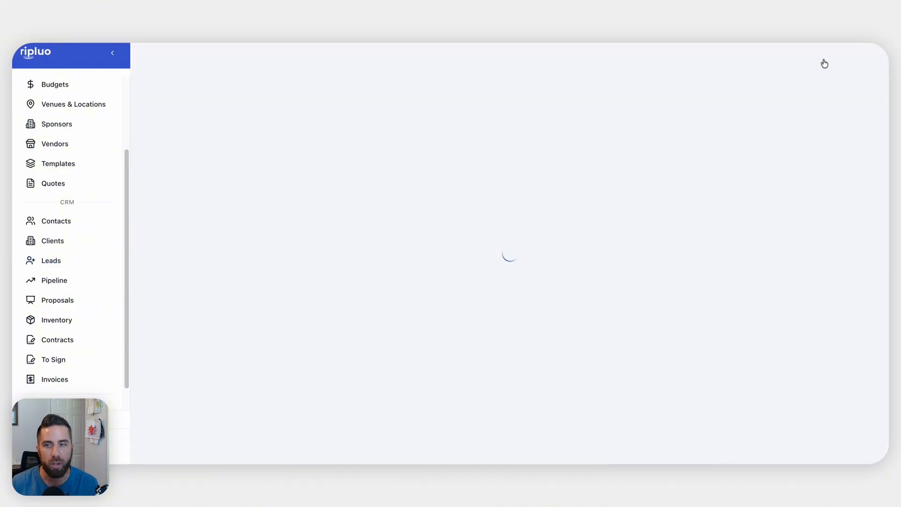
Create a first lead capture form named 'Testing Website Form' that appears Inline
click(501, 186)
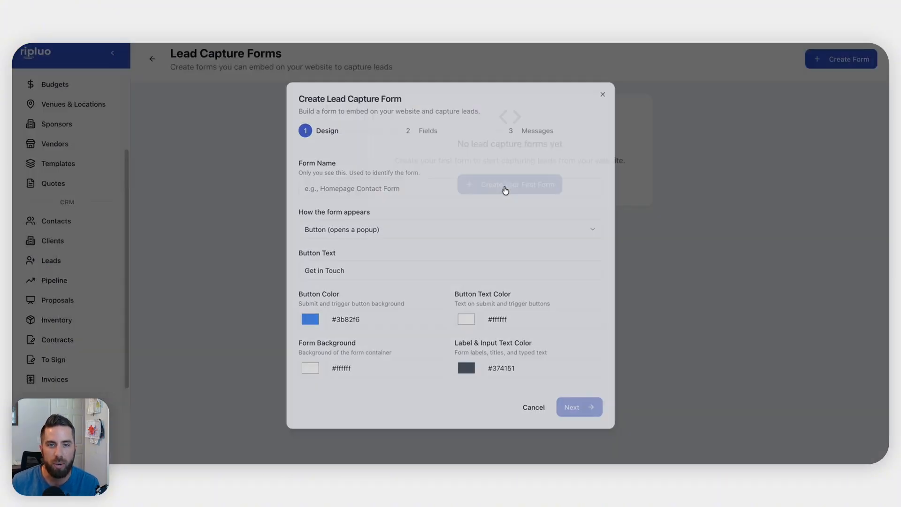
click(410, 187)
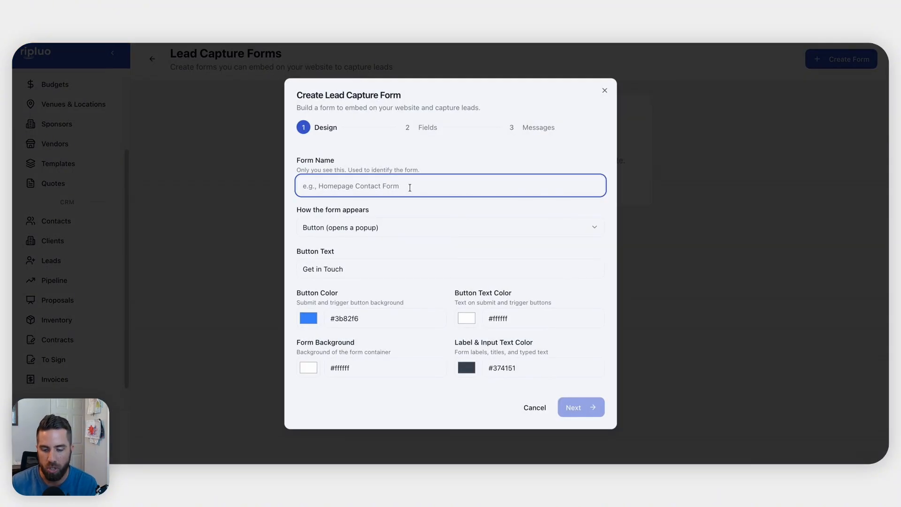
text(Testing Werb)
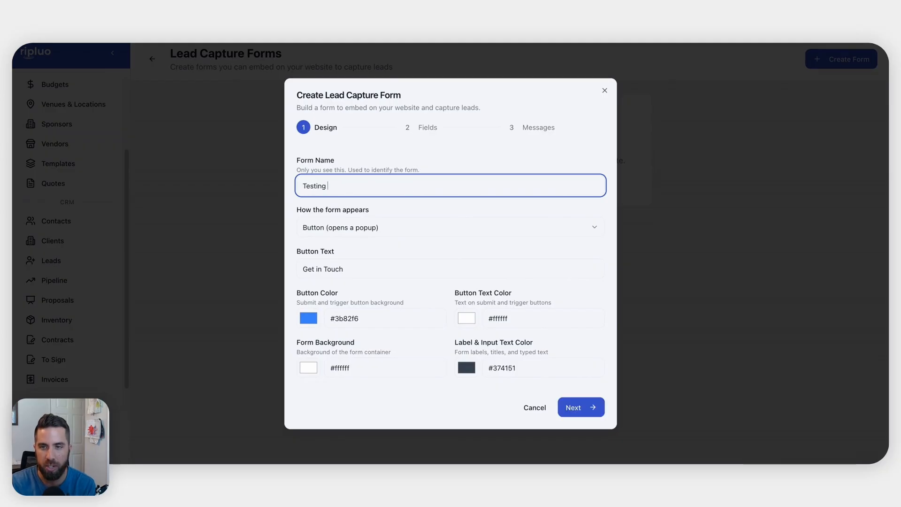
key(BackSpace)
key(BackSpace)
text(bsite Form)
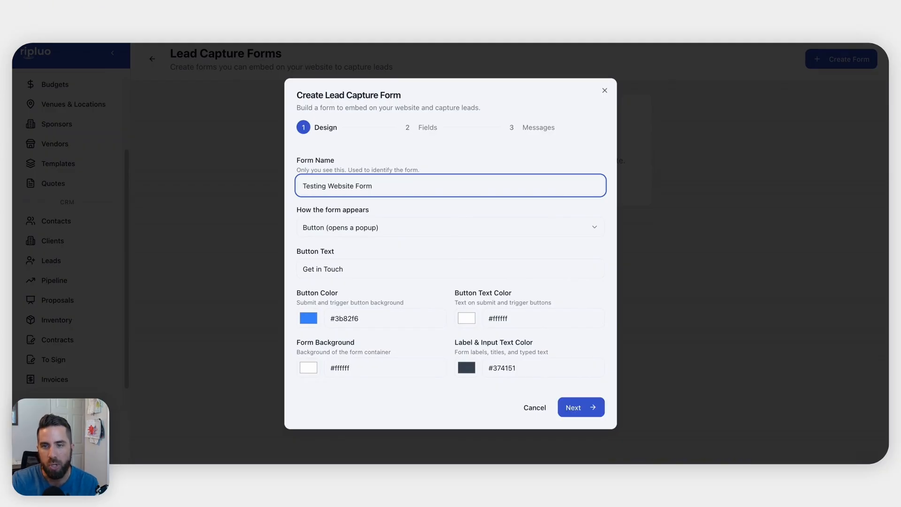
click(371, 232)
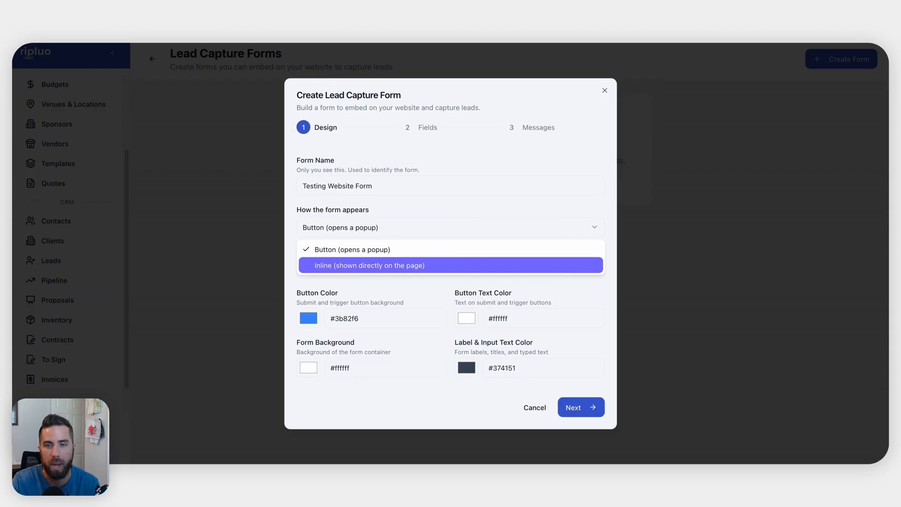
click(370, 265)
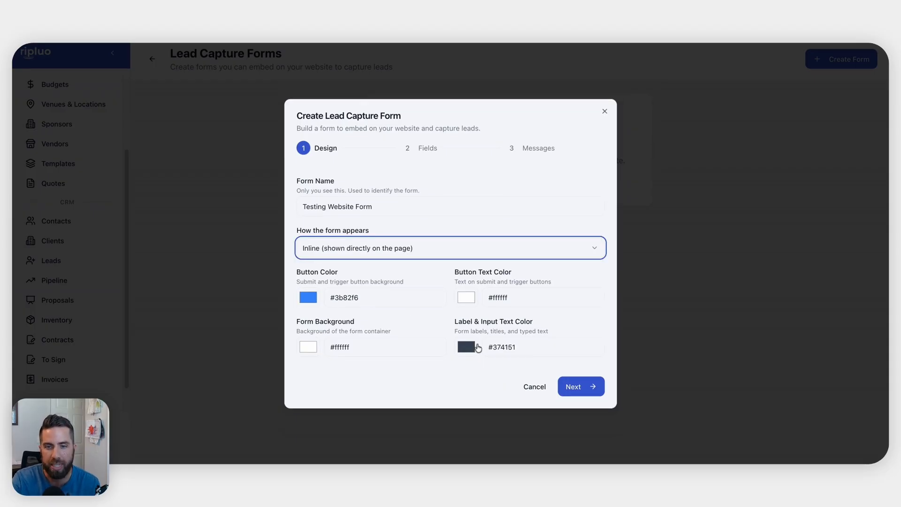
Mark Company, Event Date and Message as required, then select the Contact Us title on the Messages step
click(585, 390)
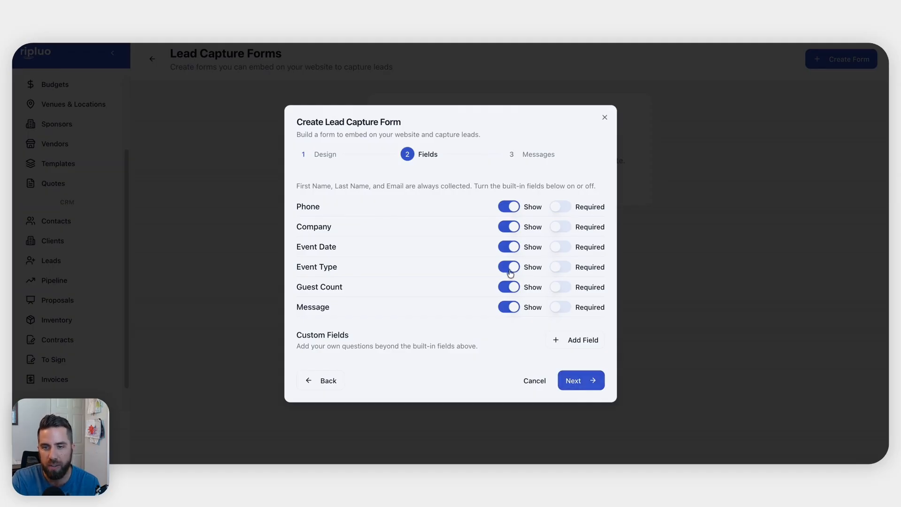
click(568, 342)
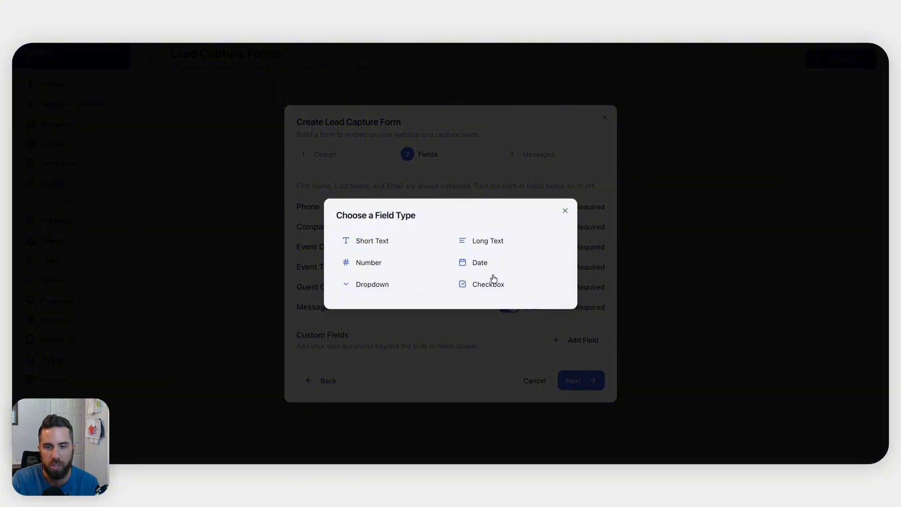
click(566, 211)
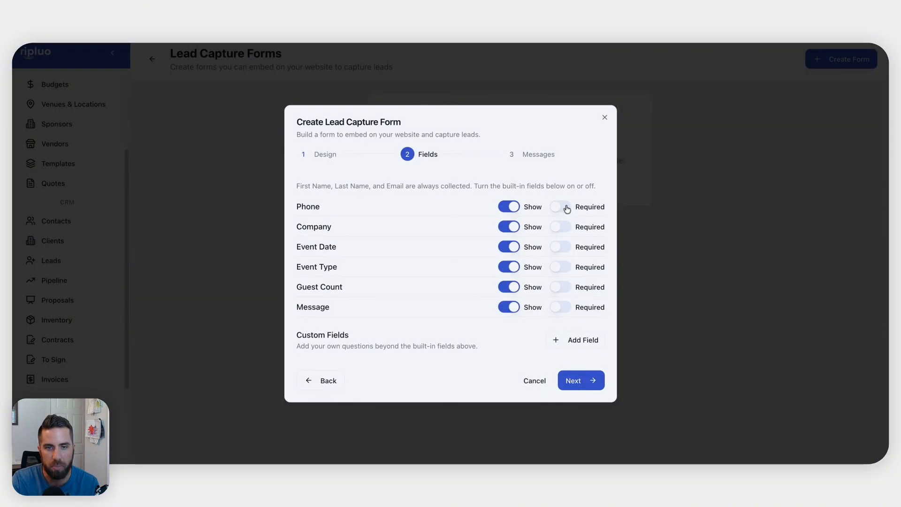
click(563, 228)
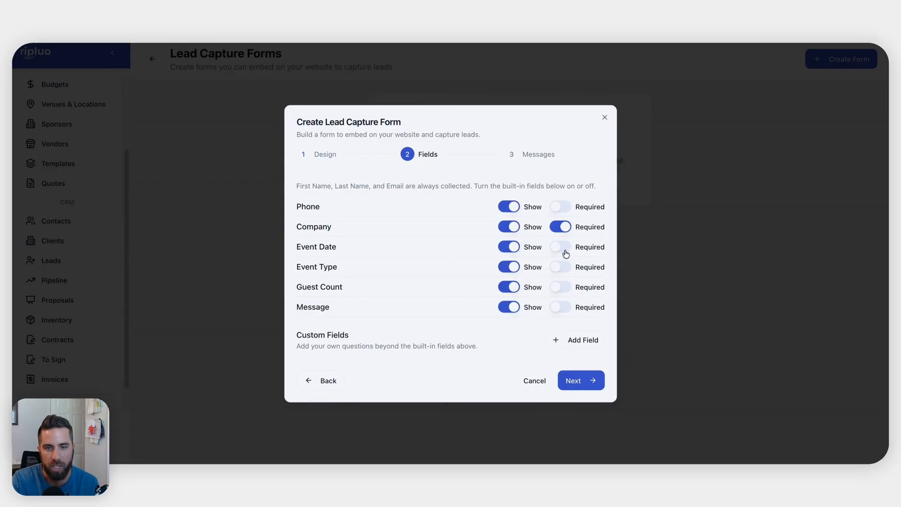
click(563, 248)
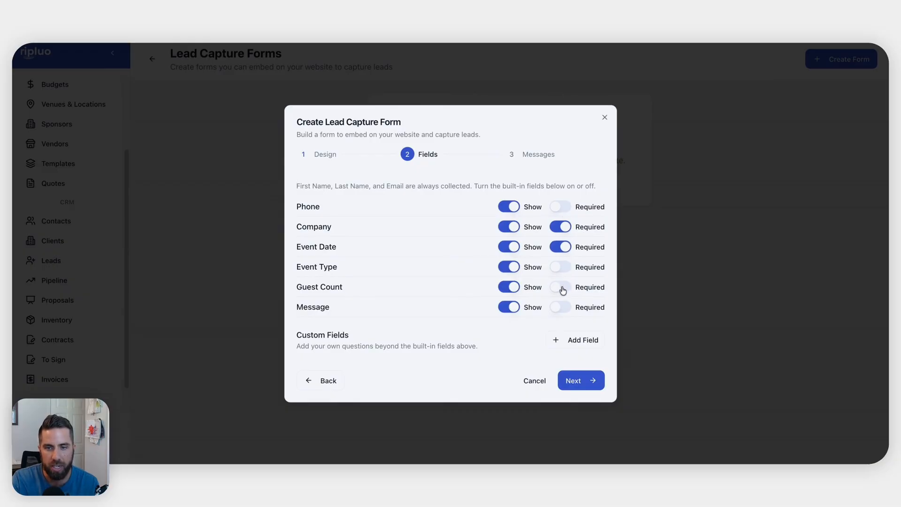
click(561, 309)
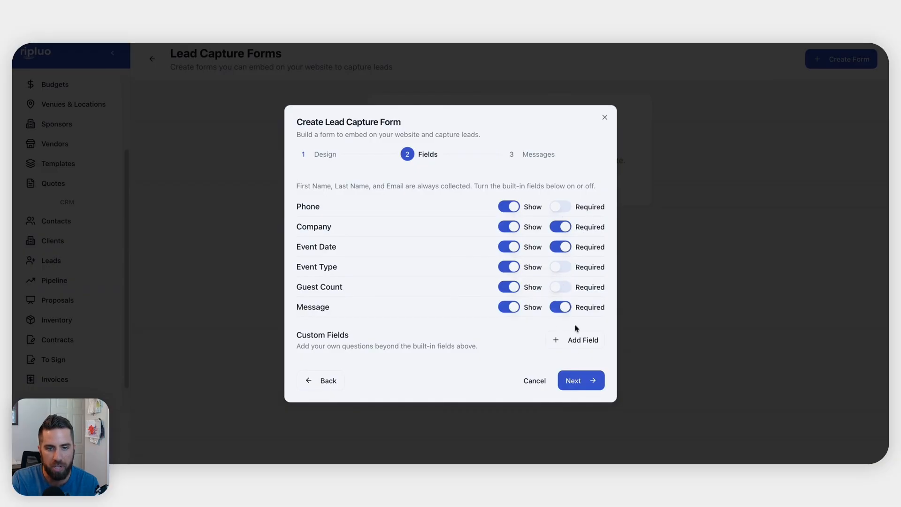
click(589, 379)
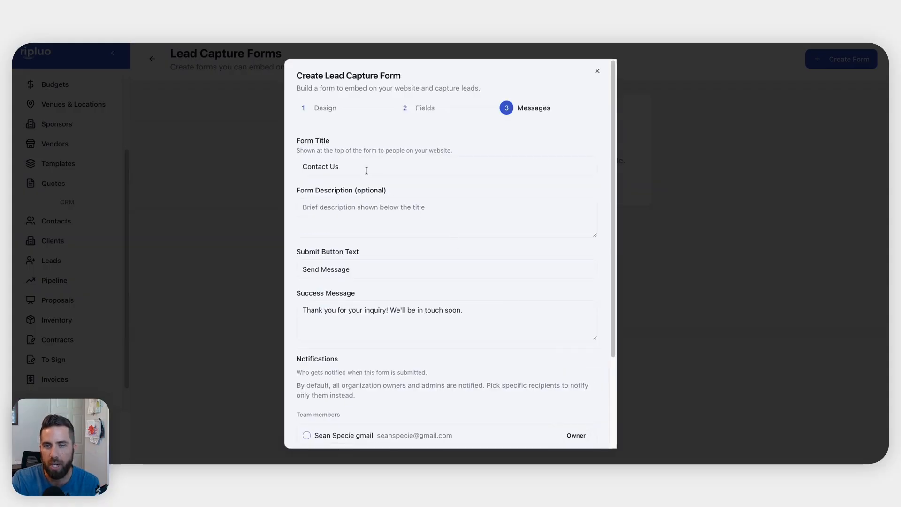
drag(304, 166, 401, 167)
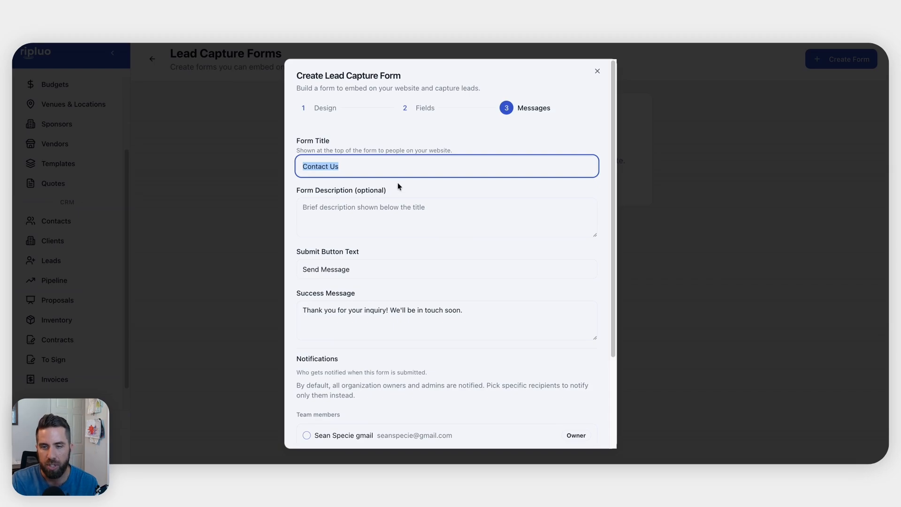
scroll(499, 328, down, 3)
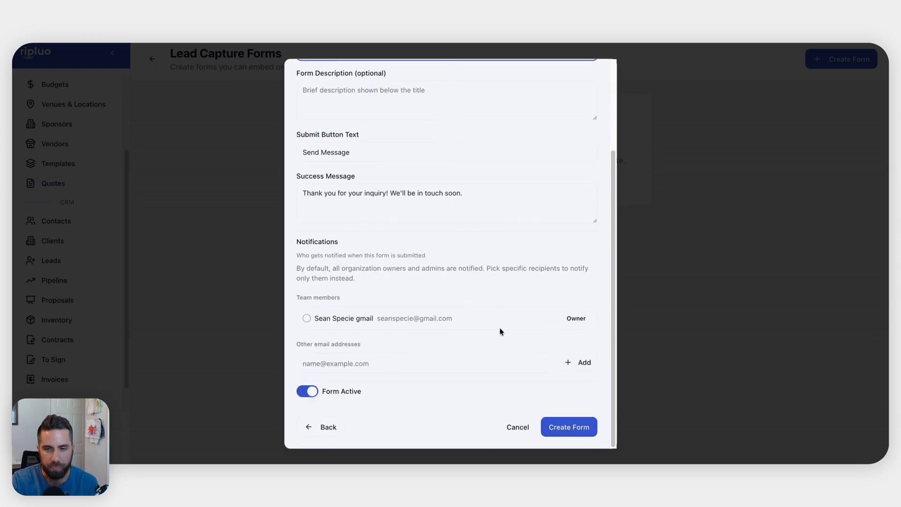
Save the Testing Website Form, preview it as a website embed, then close the preview
click(577, 431)
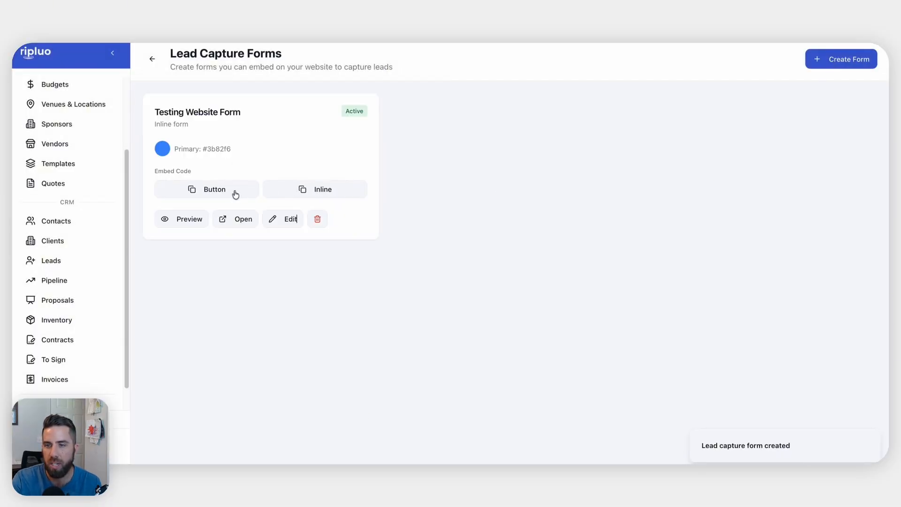
click(190, 221)
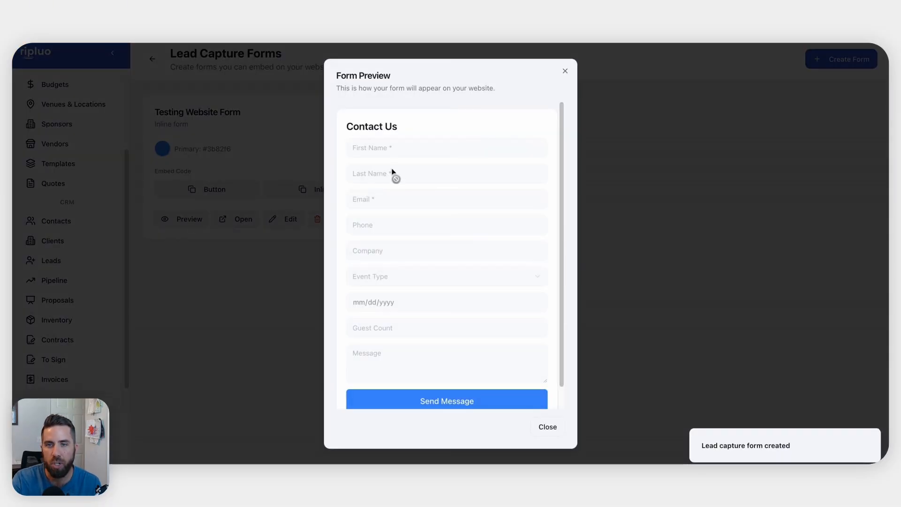
scroll(438, 343, down, 1)
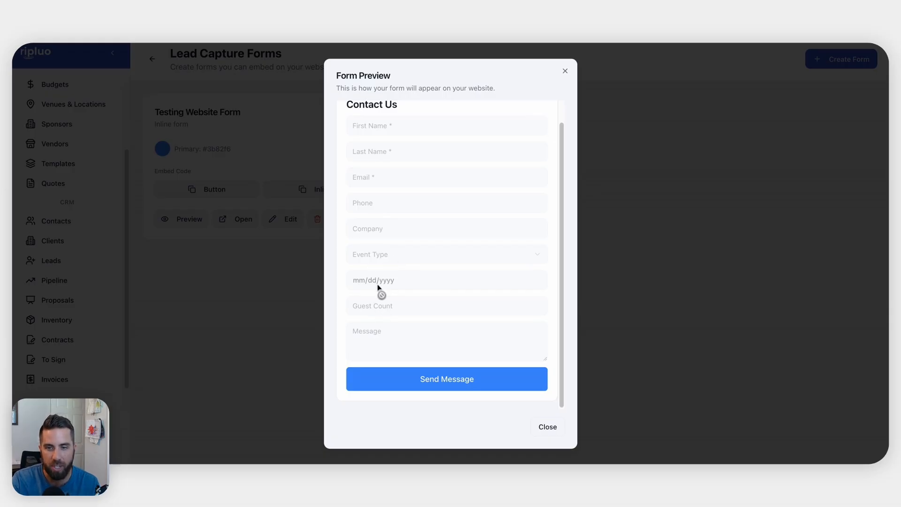
click(566, 74)
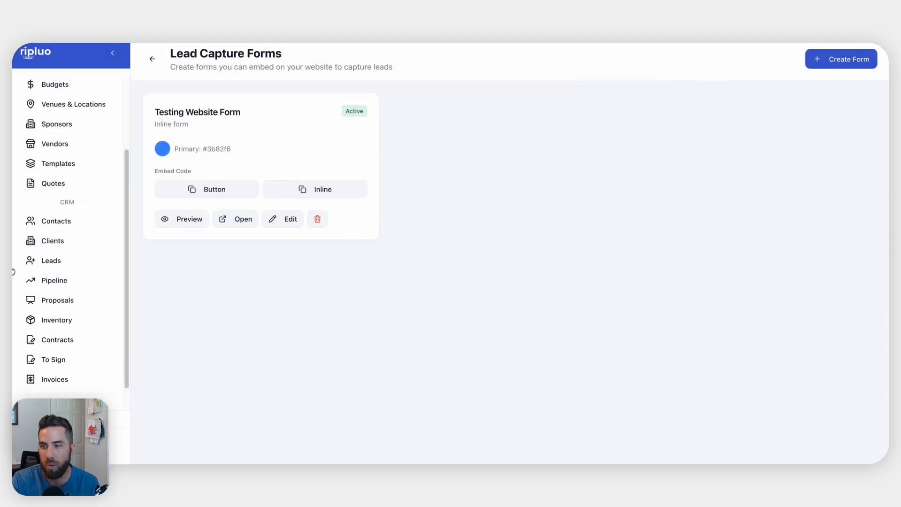
Browse the 10 incoming leads on the Leads page, briefly visiting the pipeline dashboard
click(62, 262)
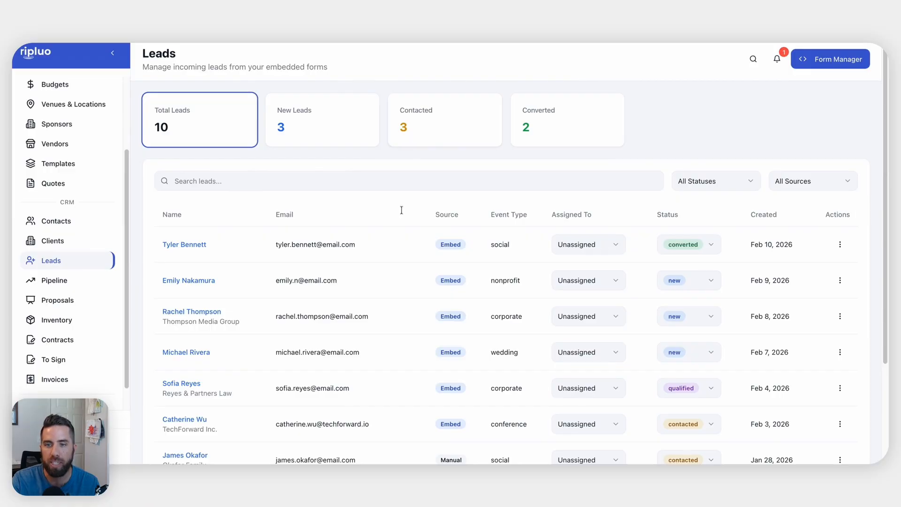
scroll(393, 278, down, 3)
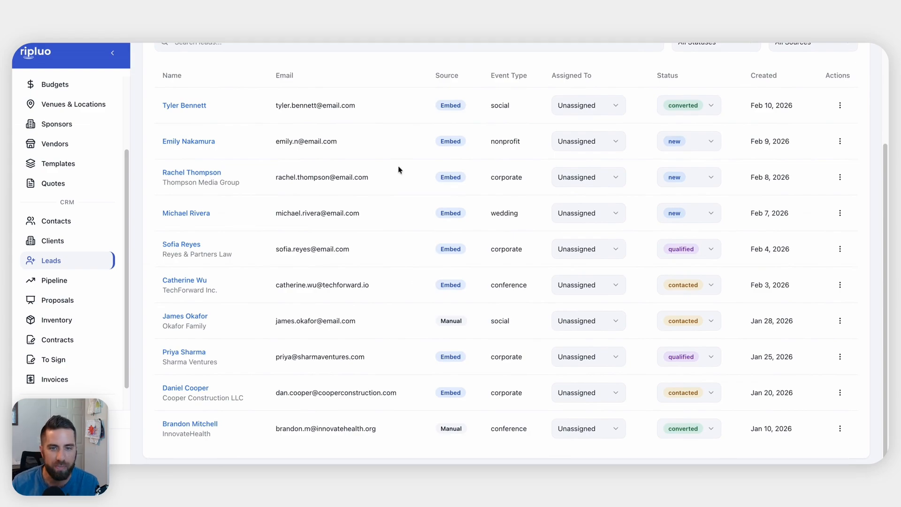
scroll(375, 222, up, 1)
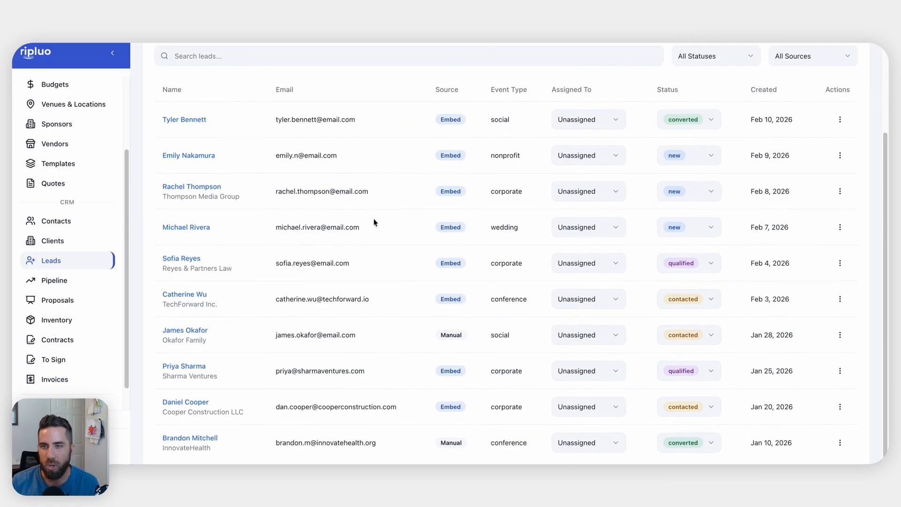
scroll(374, 218, up, 2)
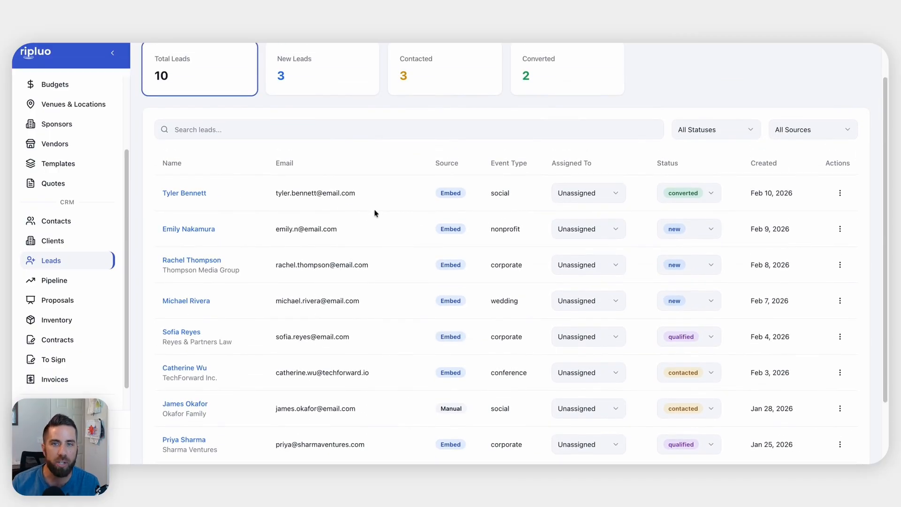
scroll(374, 210, up, 1)
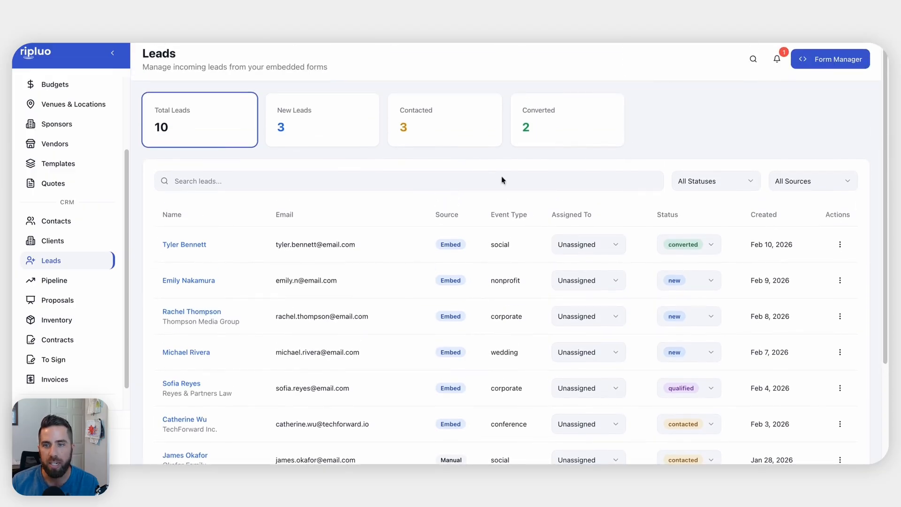
scroll(408, 232, down, 3)
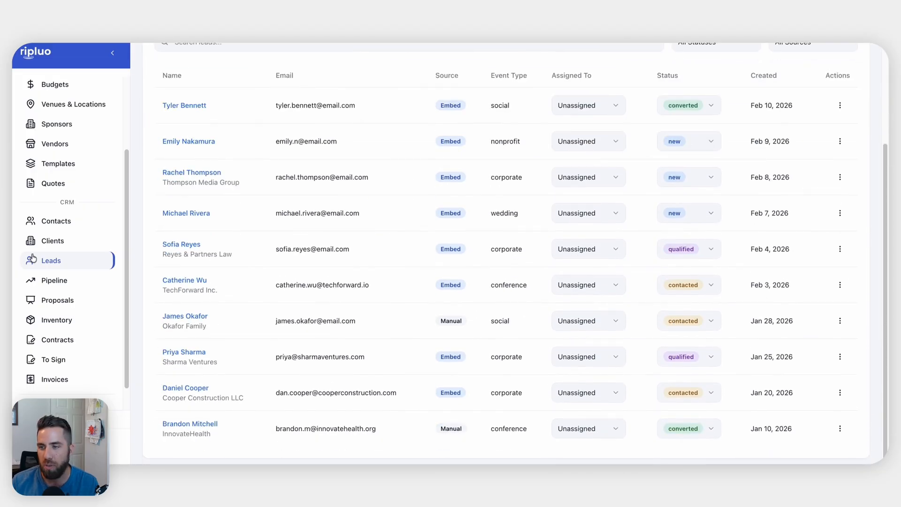
click(47, 281)
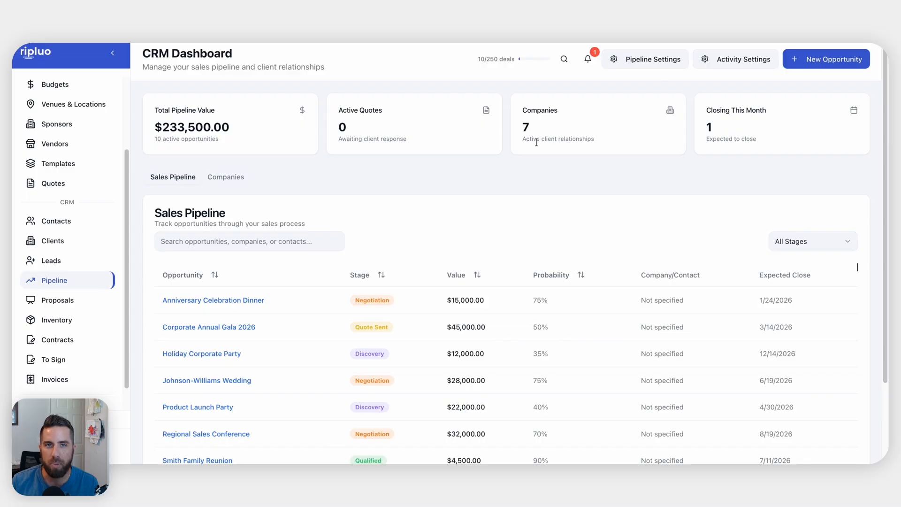
scroll(501, 220, down, 1)
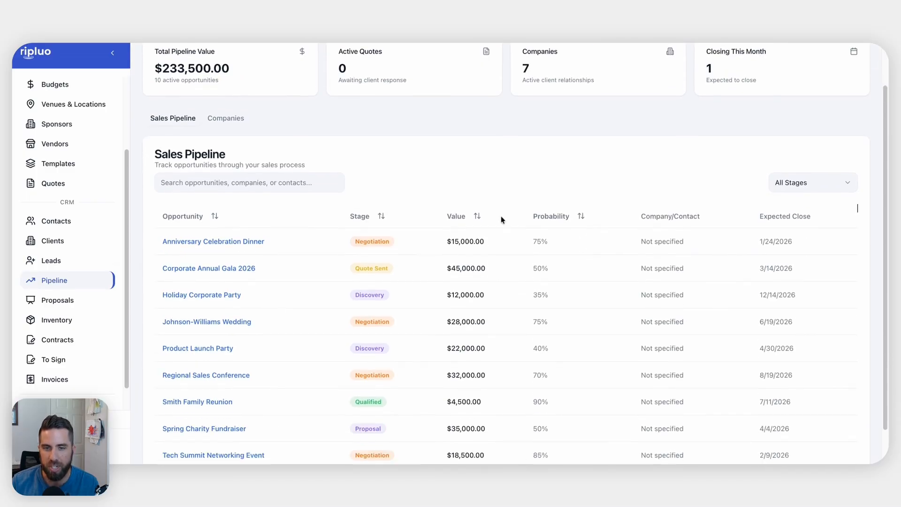
click(67, 260)
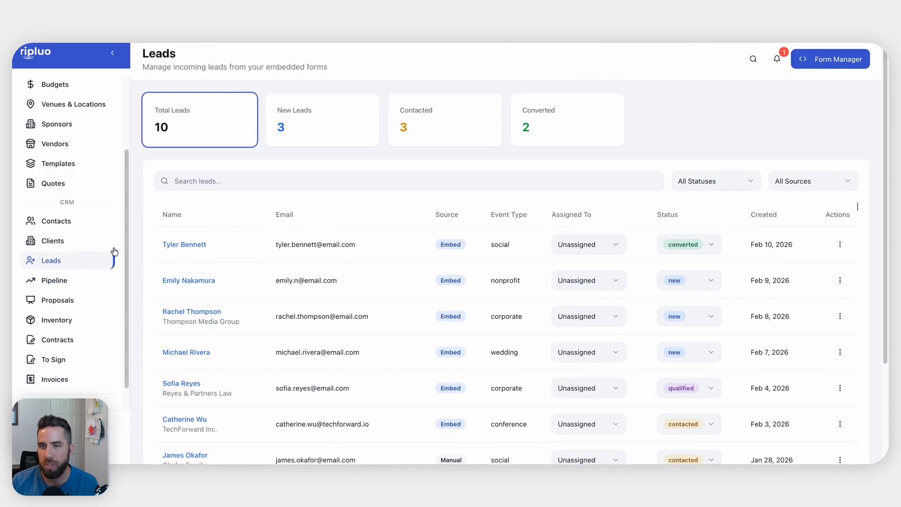
scroll(336, 239, down, 1)
scroll(336, 240, down, 2)
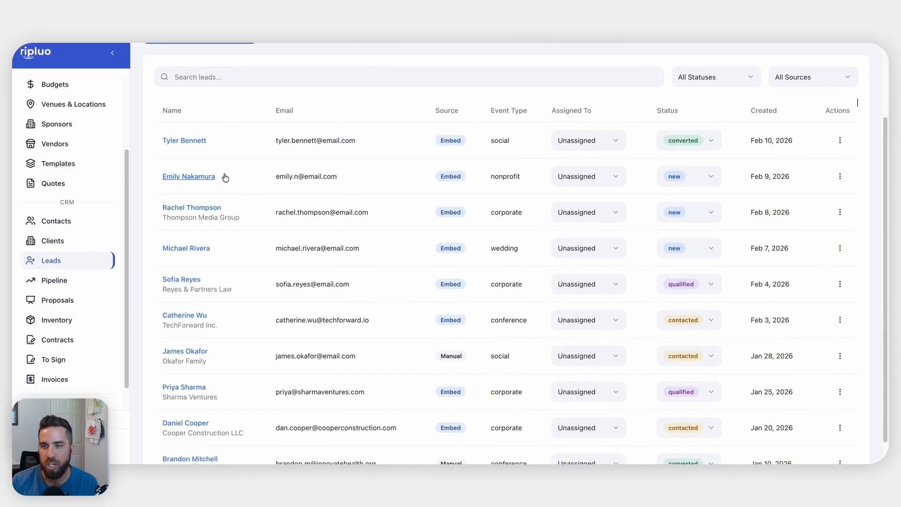
Check the New Year's Eve lead, then open the nonprofit literacy gala lead's details
click(189, 140)
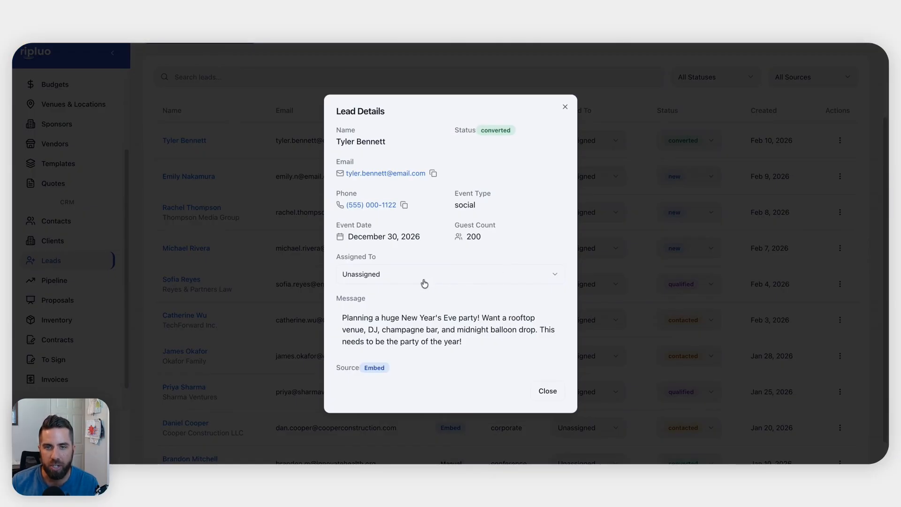
click(565, 106)
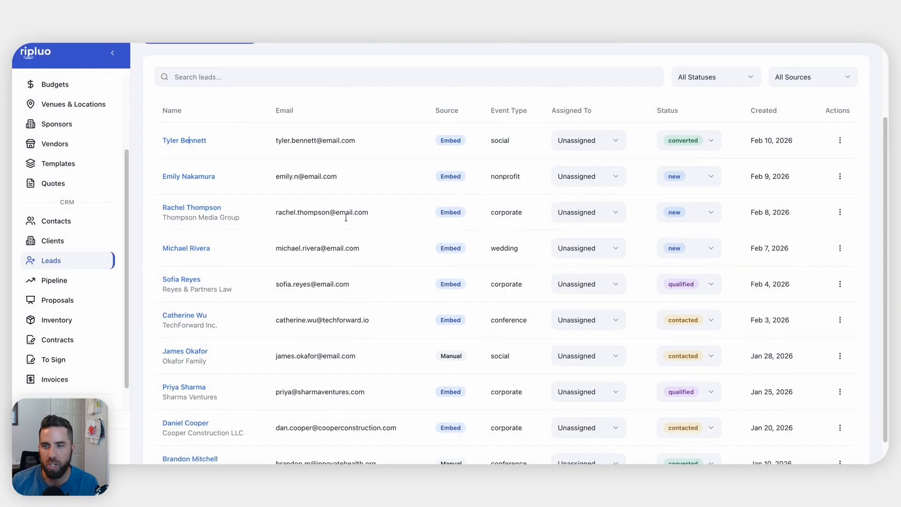
click(186, 180)
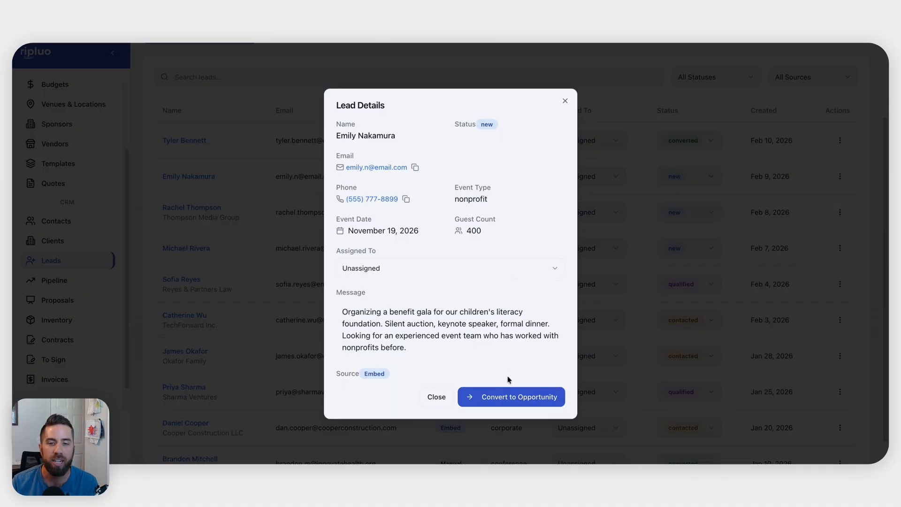
Convert the nonprofit gala lead, creating both a contact and an opportunity
click(499, 400)
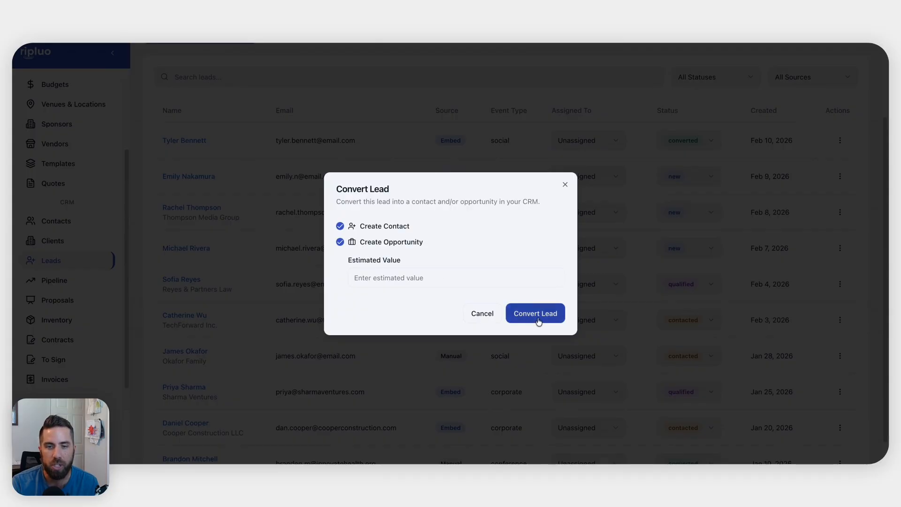
click(539, 321)
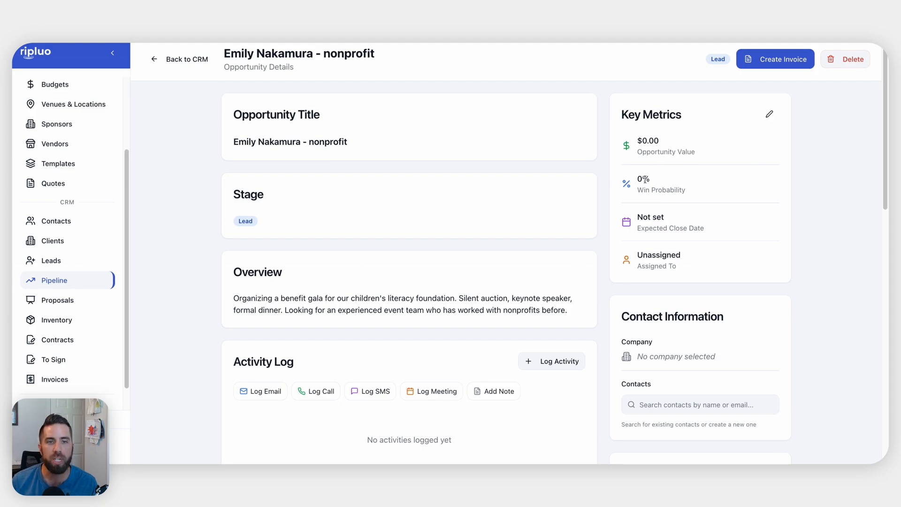
click(770, 114)
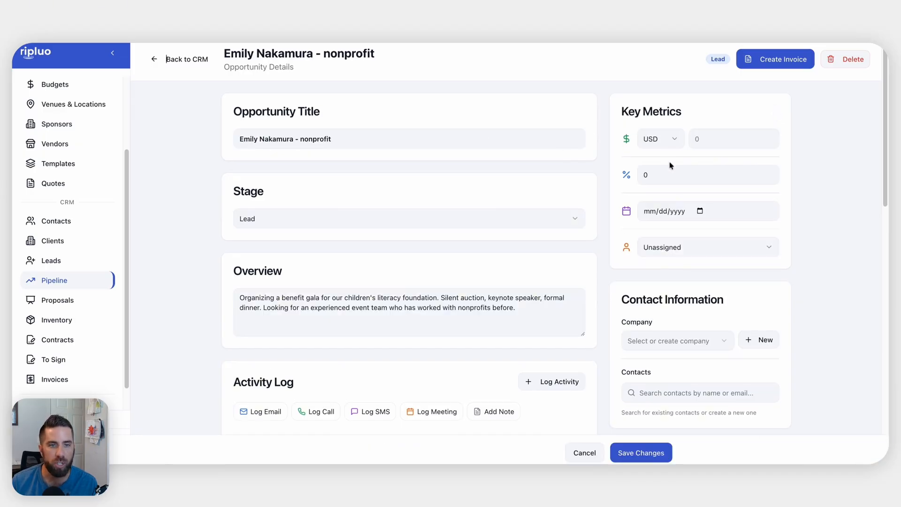
click(671, 249)
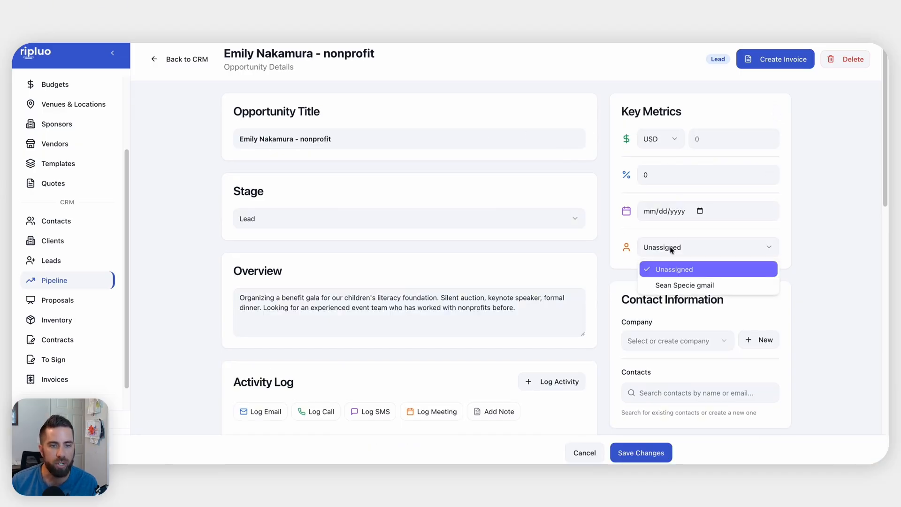
click(830, 203)
scroll(763, 230, down, 3)
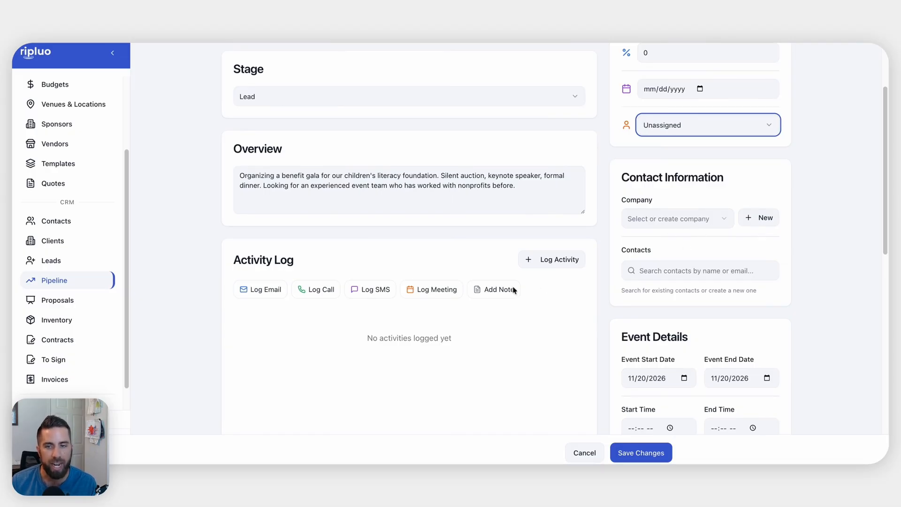
scroll(432, 317, down, 2)
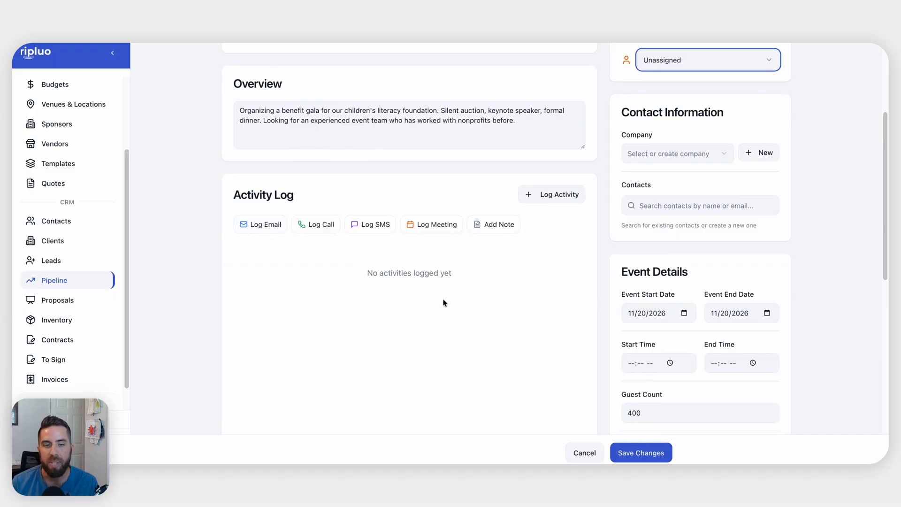
click(583, 455)
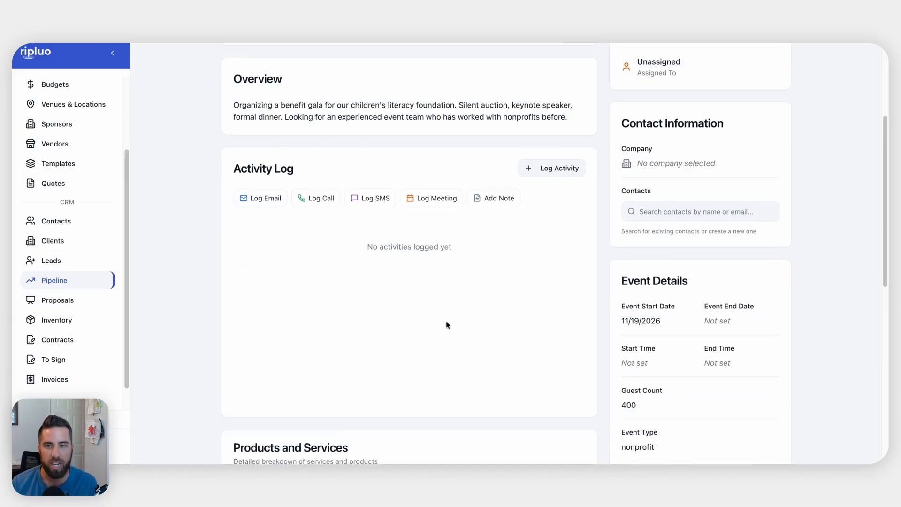
scroll(447, 323, up, 5)
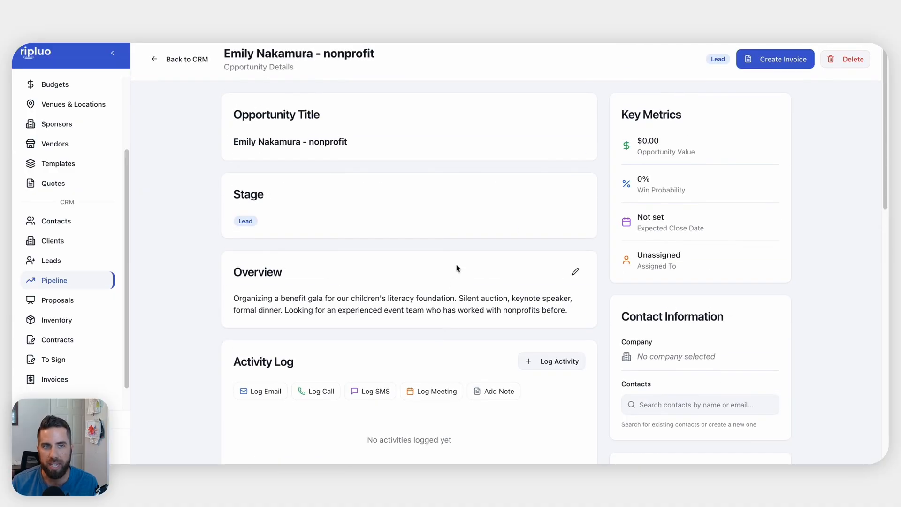
scroll(440, 314, down, 9)
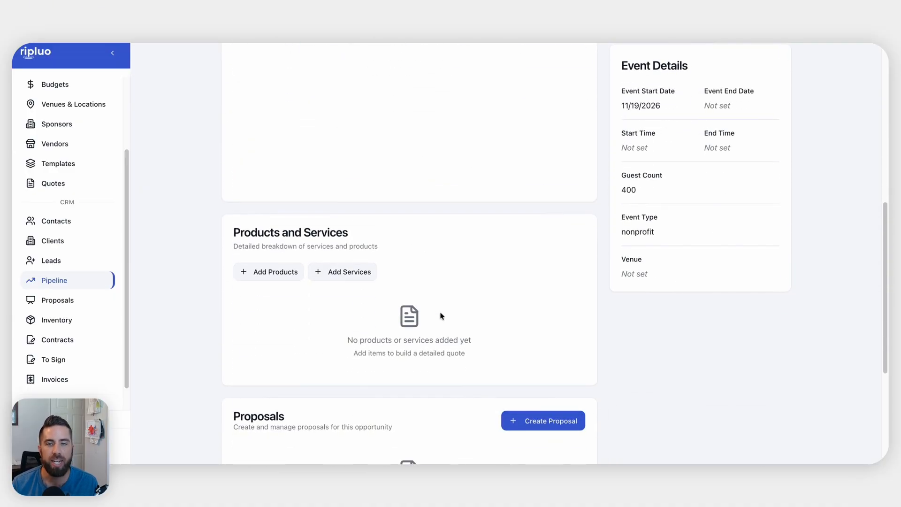
scroll(440, 316, down, 3)
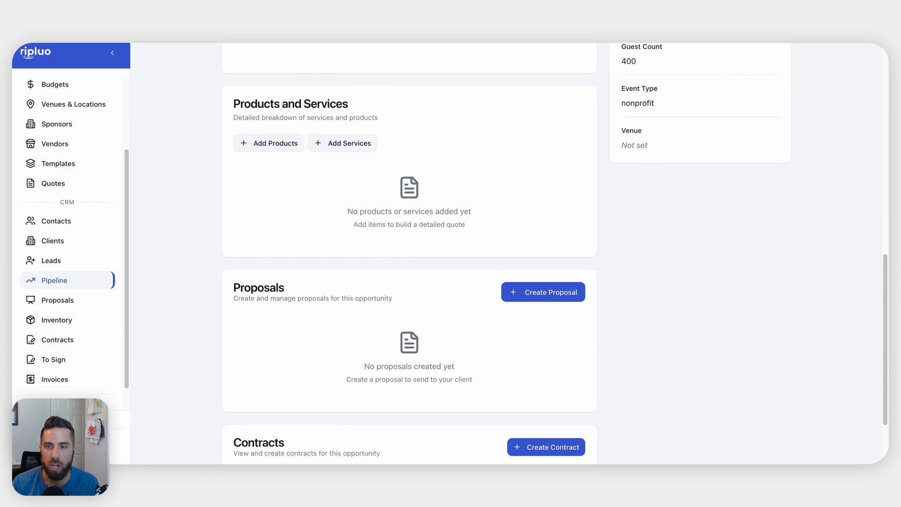
Add AV Package - Premium, Bartender and BBQ Station services to the opportunity, totalling $5,577.00
click(343, 147)
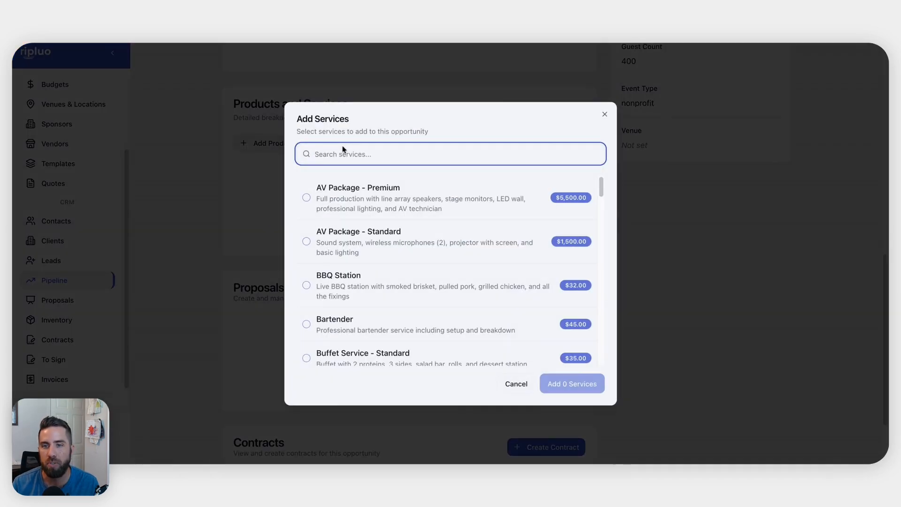
click(307, 199)
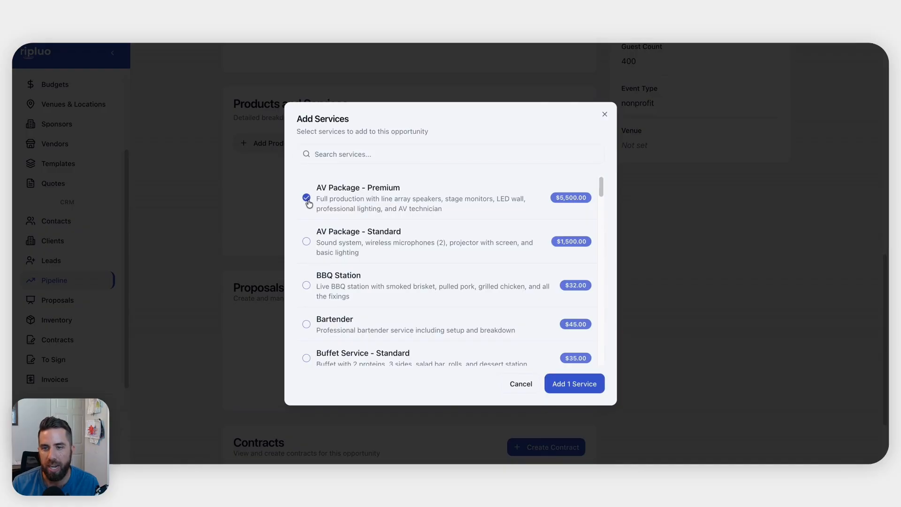
click(307, 286)
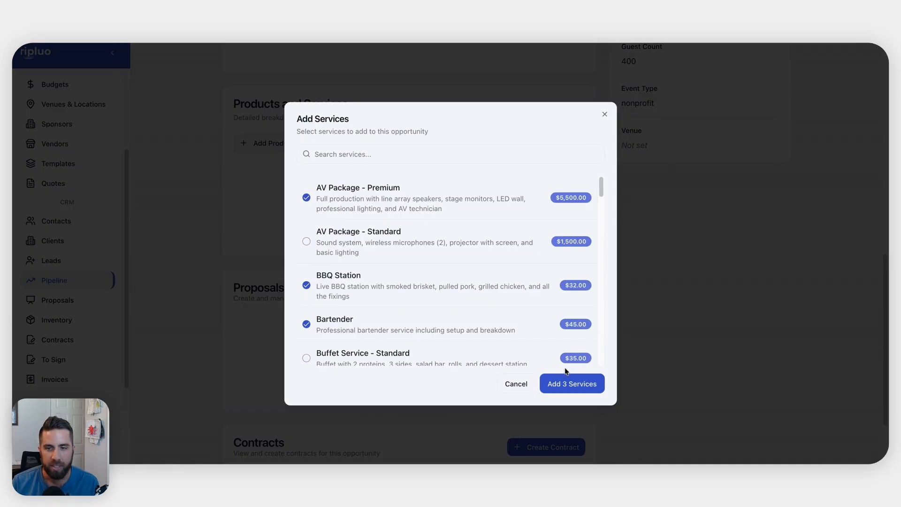
click(565, 384)
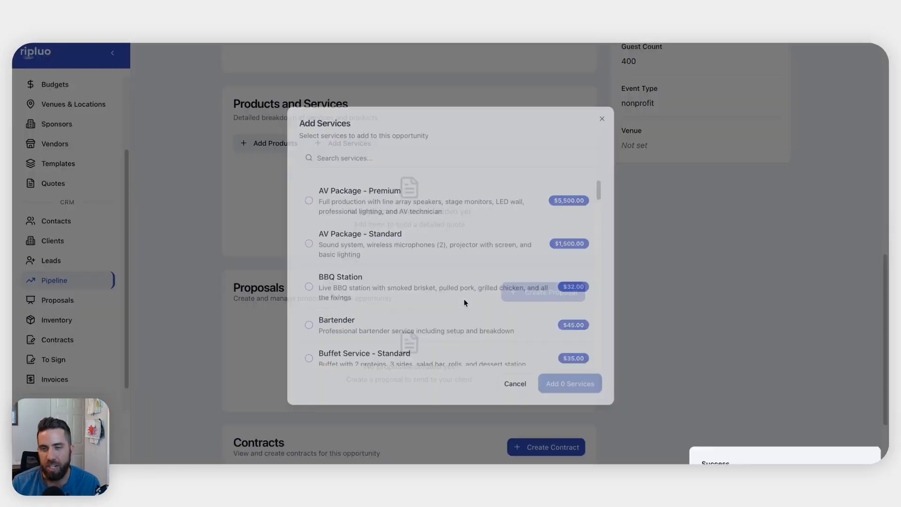
scroll(464, 301, down, 1)
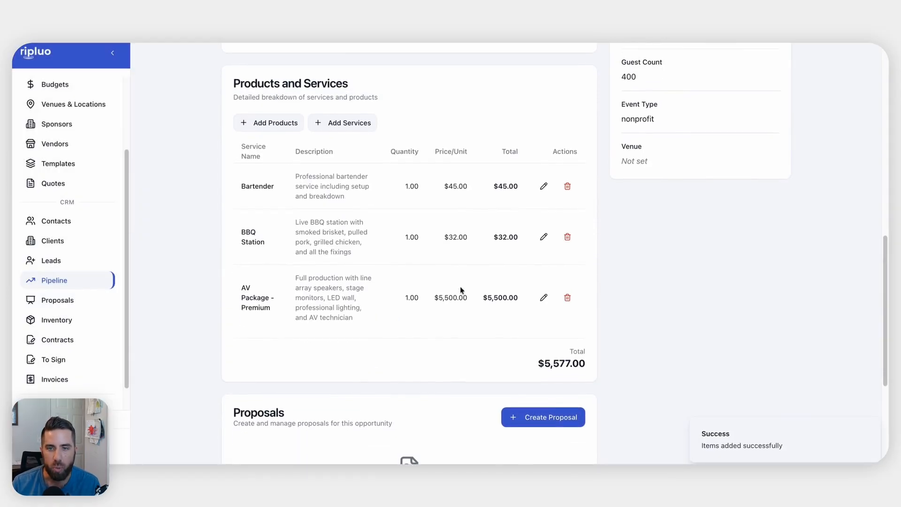
Set the Bartender line item quantity to 6, leaving AV Package - Premium at 1
click(543, 183)
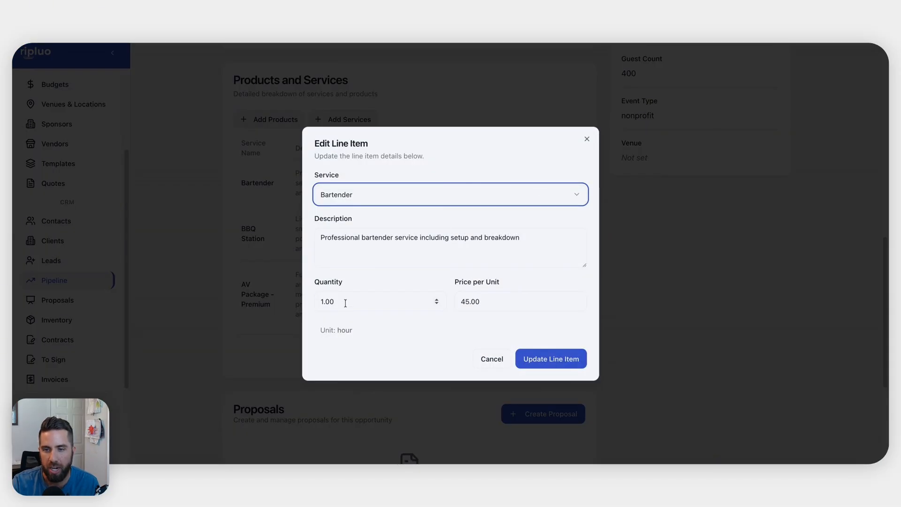
drag(347, 304, 301, 301)
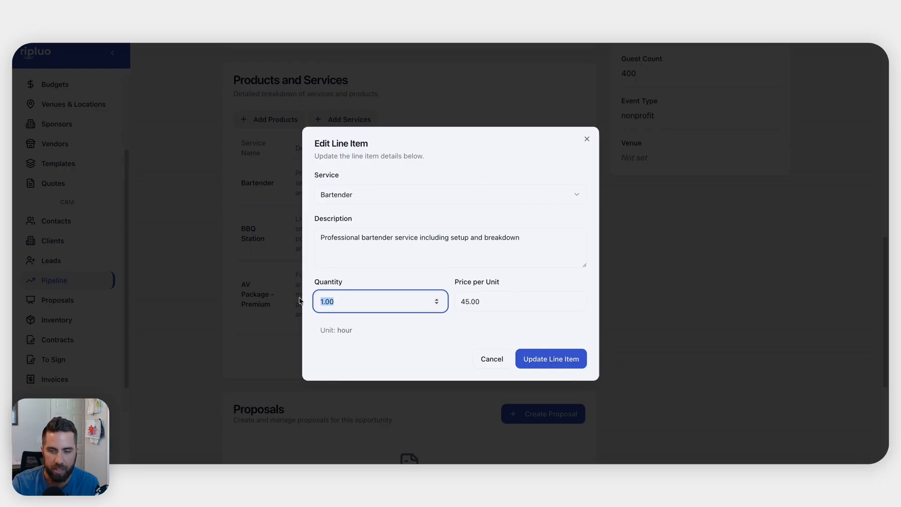
text(6)
click(569, 360)
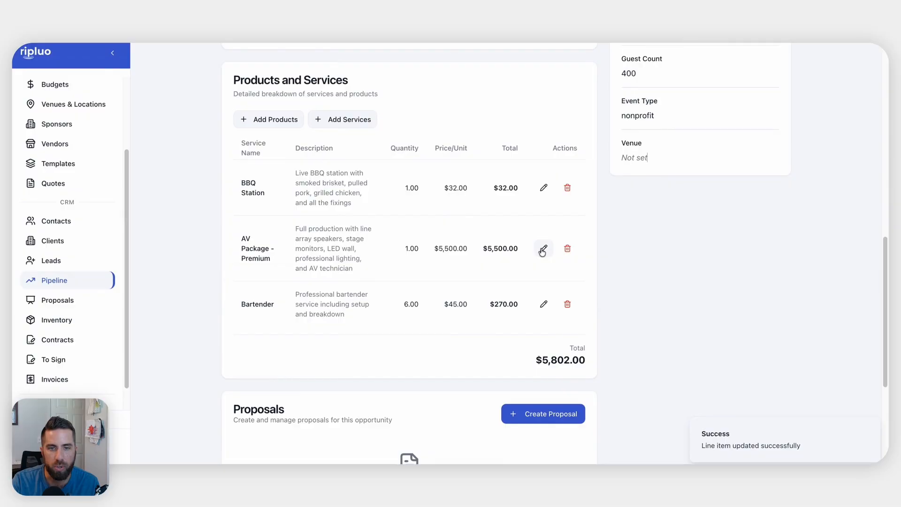
click(544, 252)
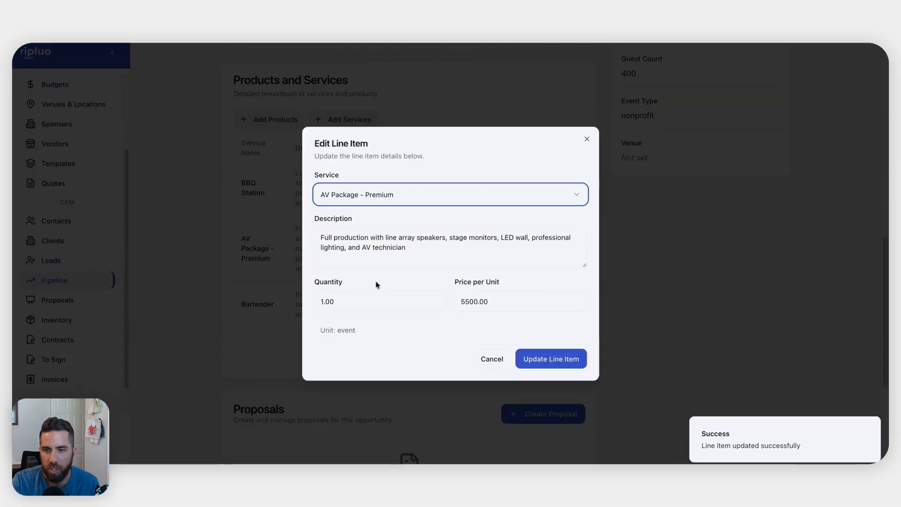
drag(353, 301, 302, 305)
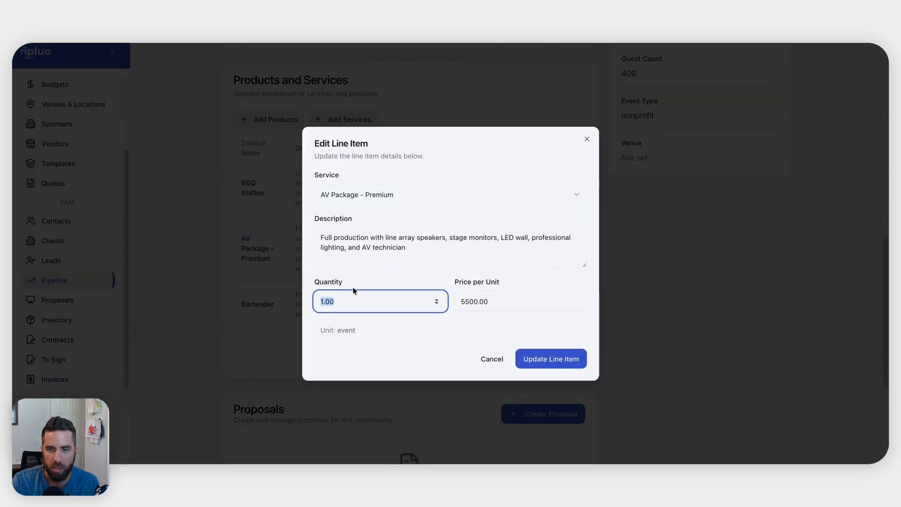
click(588, 141)
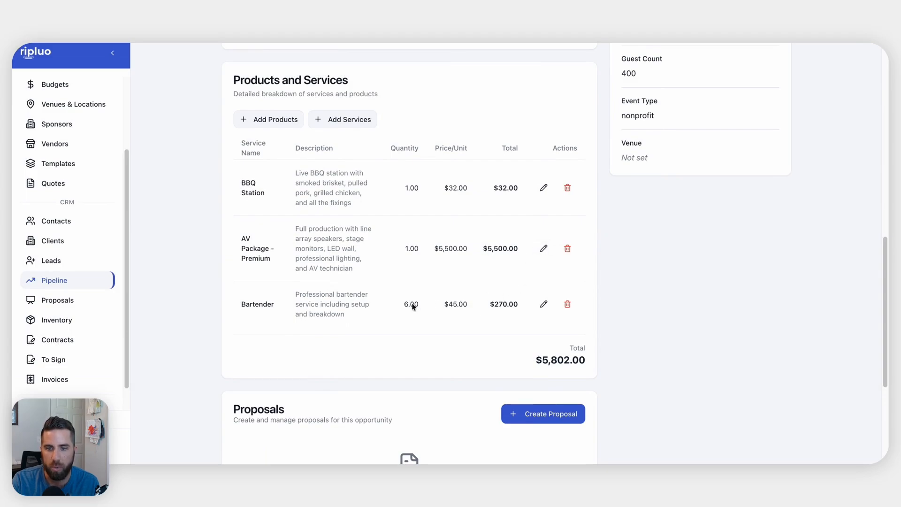
Change BBQ Station to quantity 300 at $20 per unit, making it $6,000
click(544, 188)
click(319, 302)
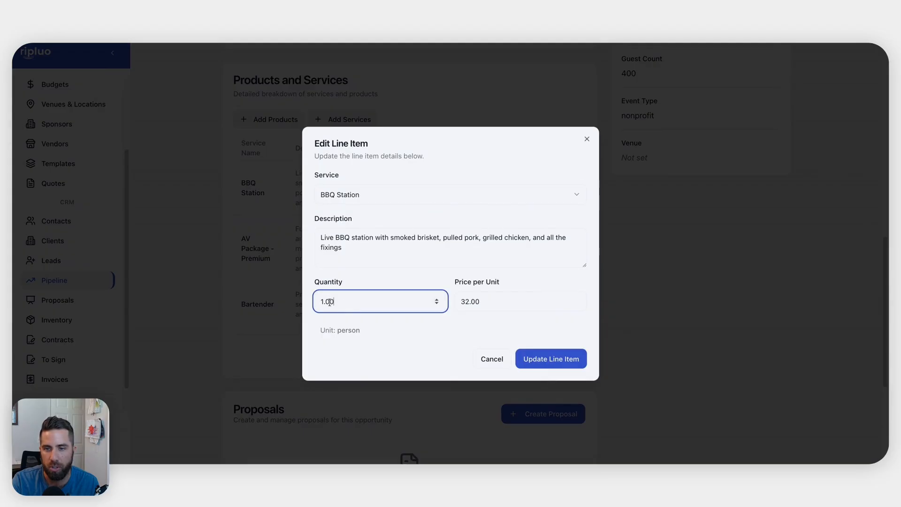
double_click(317, 301)
text(300)
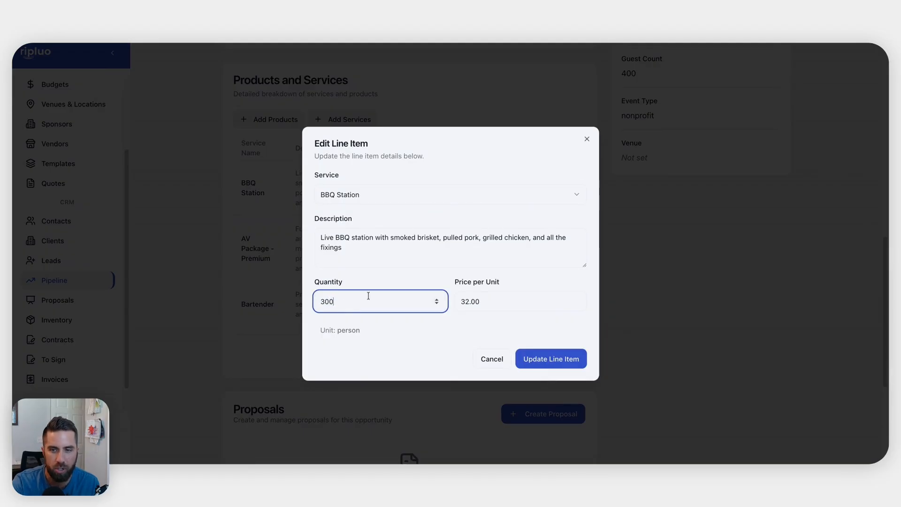
key(Tab)
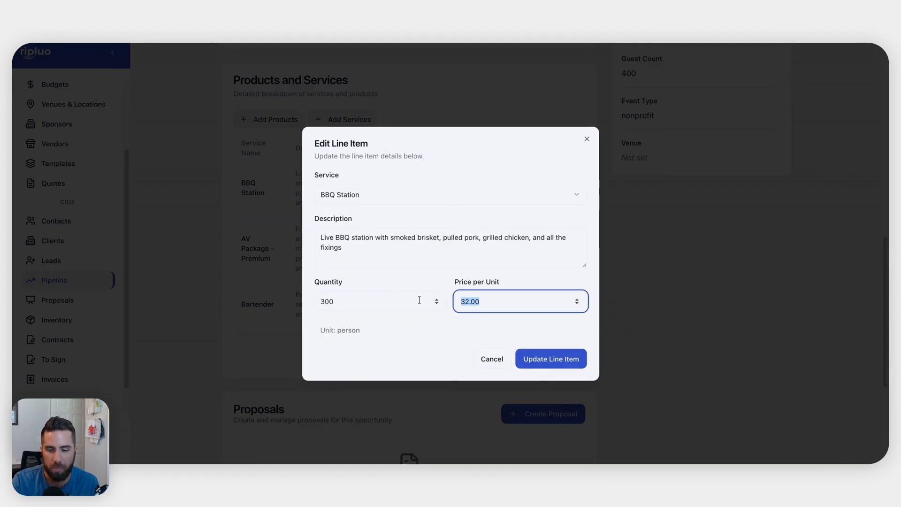
text(20)
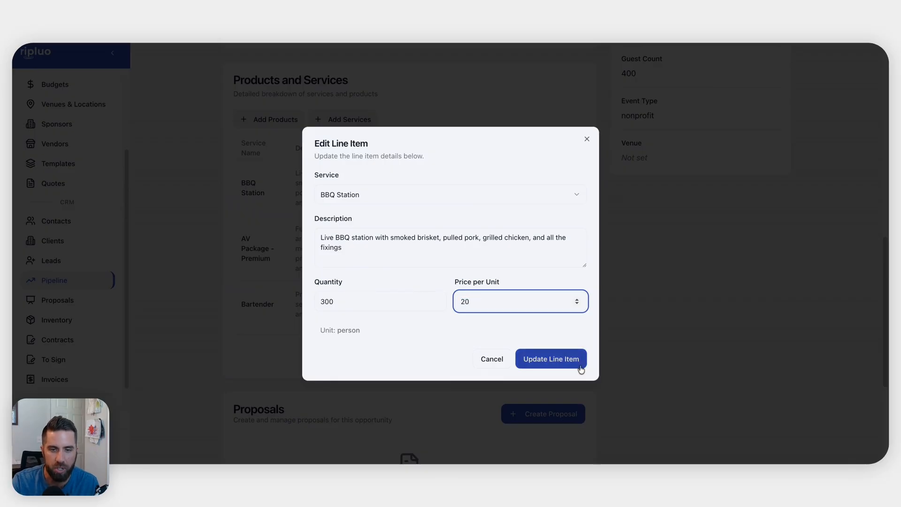
click(581, 368)
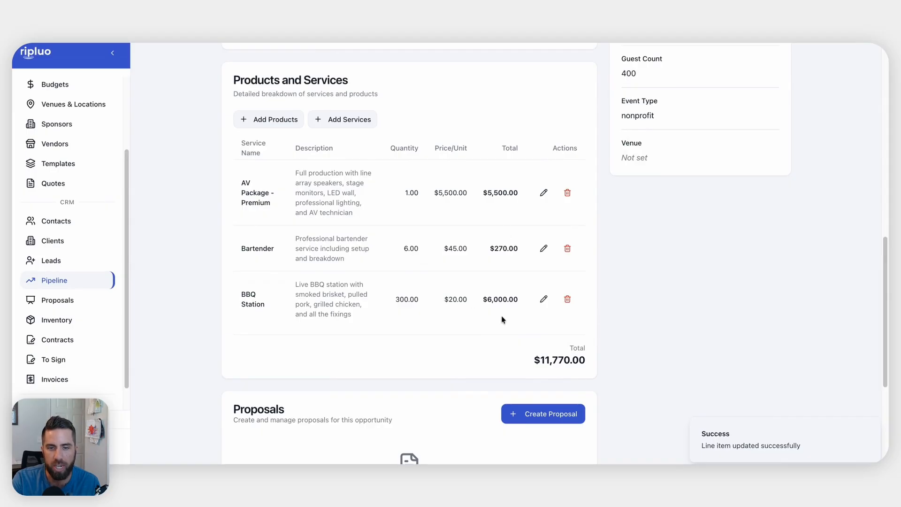
scroll(503, 318, down, 2)
scroll(502, 318, down, 1)
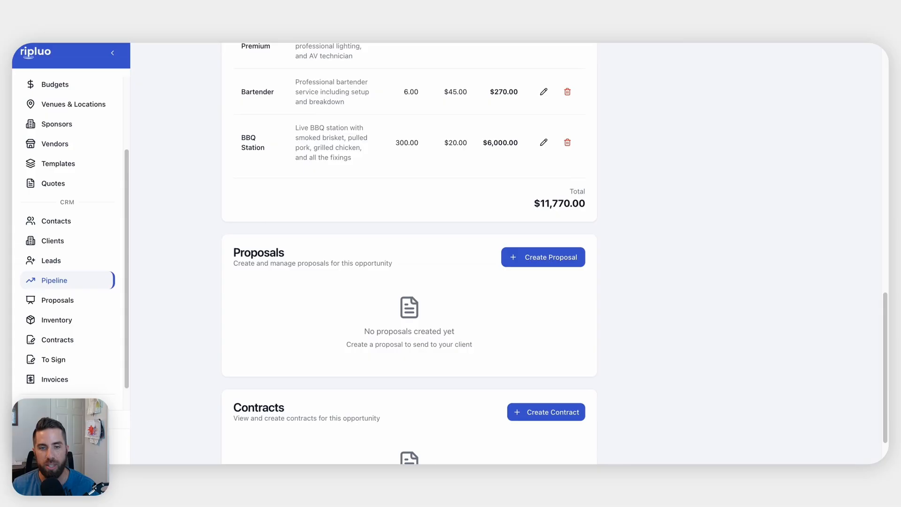
Create a from-scratch proposal for the gala opportunity with Montserrat as the Typography font family
click(527, 258)
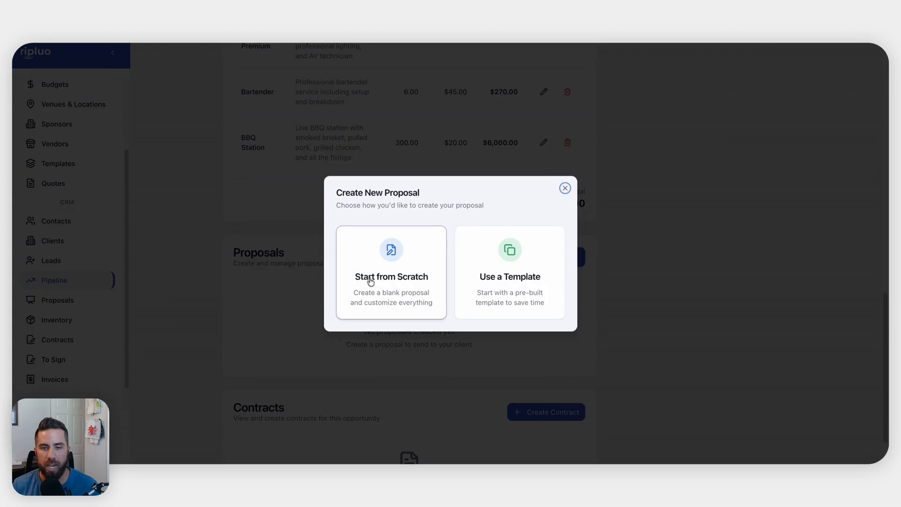
click(394, 267)
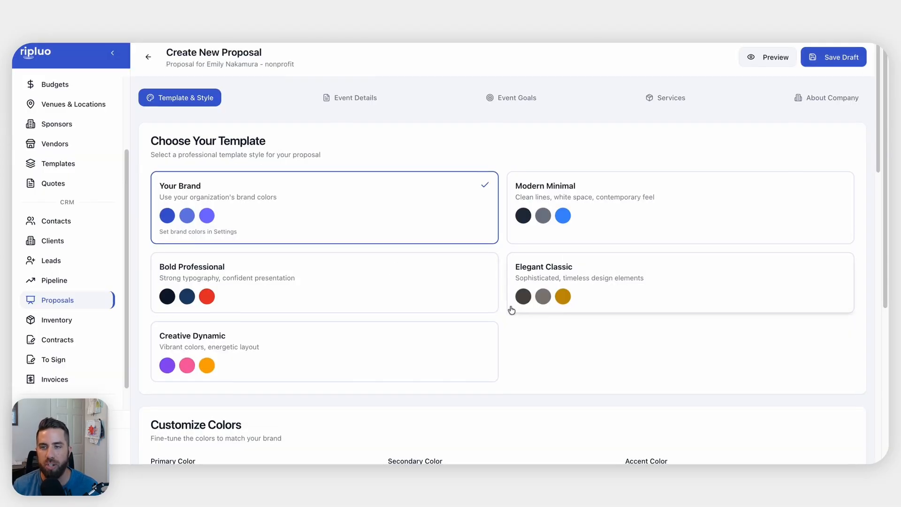
scroll(511, 308, down, 1)
scroll(375, 207, down, 5)
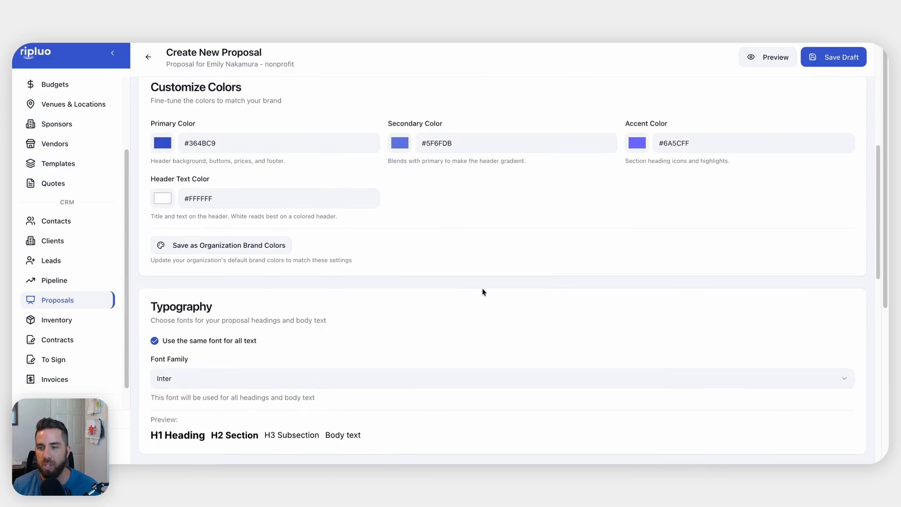
scroll(483, 292, down, 2)
click(197, 271)
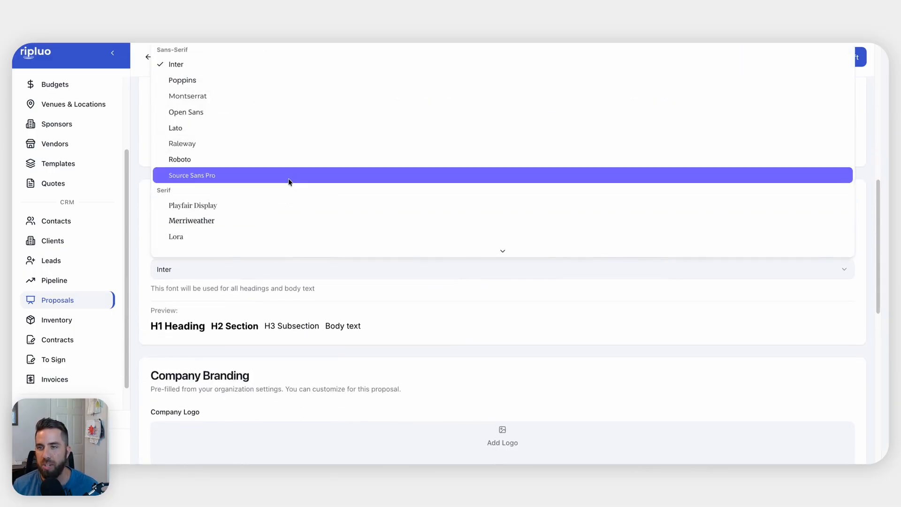
click(216, 100)
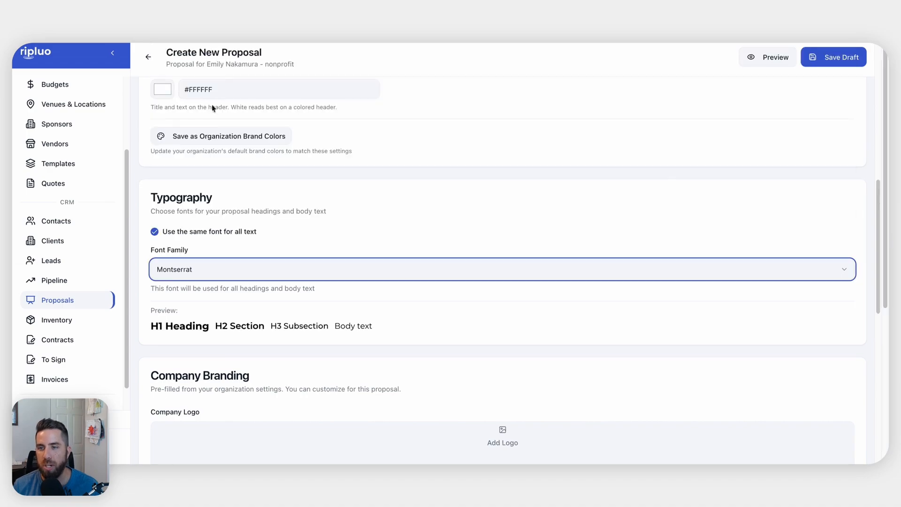
scroll(481, 233, down, 4)
scroll(581, 286, down, 2)
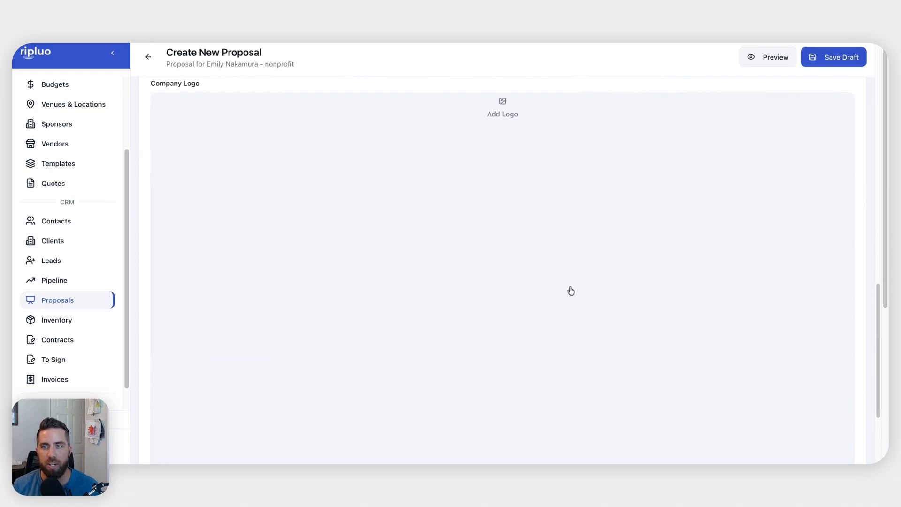
Replace the company name with the AV & Catering business name
scroll(572, 291, down, 3)
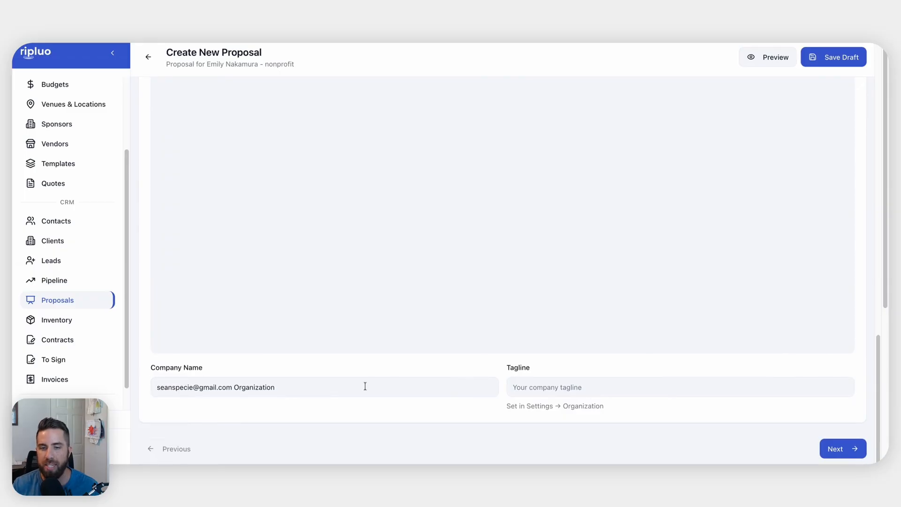
click(539, 385)
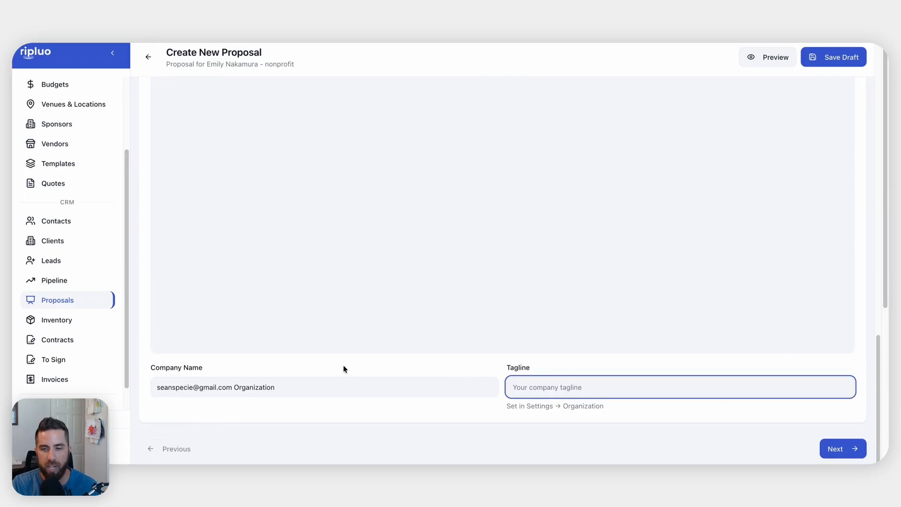
triple_click(306, 386)
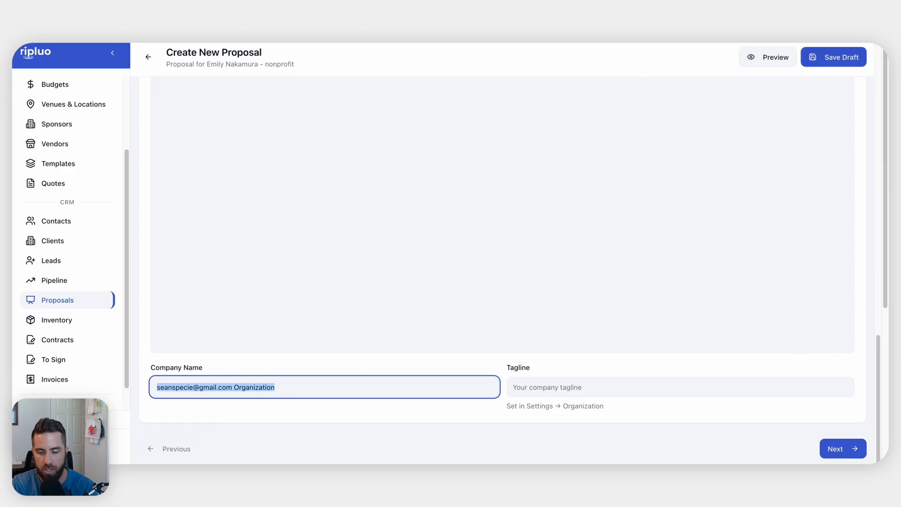
text(Sean's )
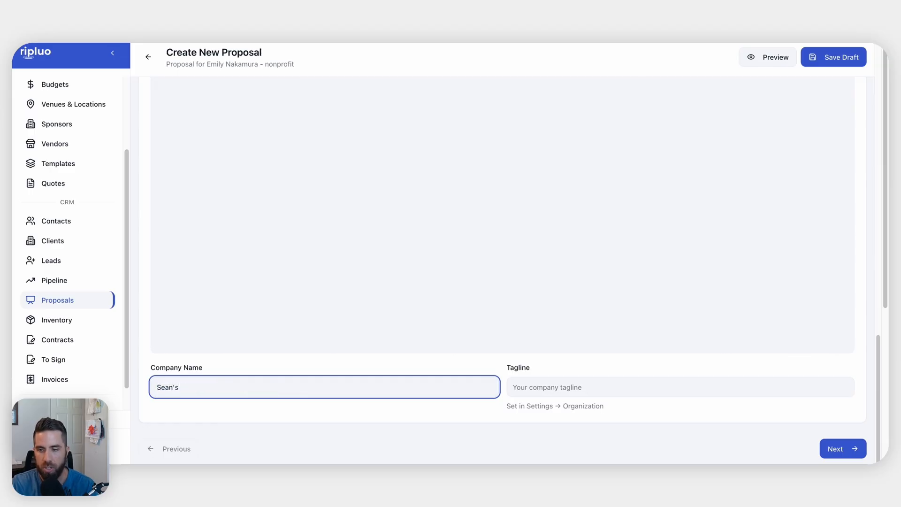
text(AV & CAter)
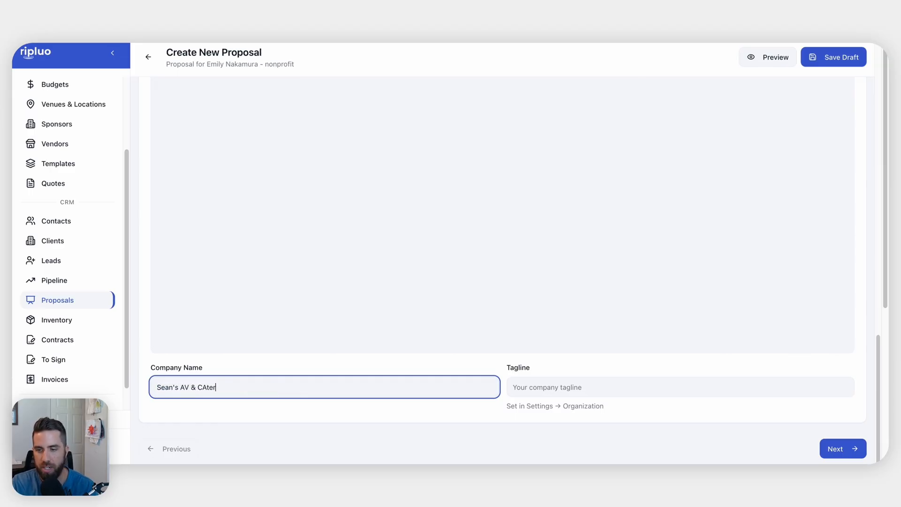
key(BackSpace)
key(BackSpace)
key(BackSpace)
key(BackSpace)
text(atergine)
text(ing)
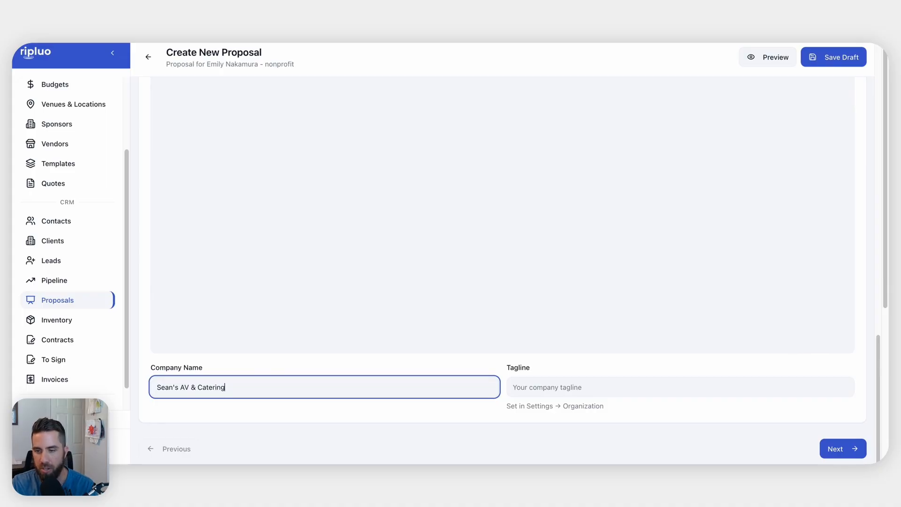
Set the tagline to 'Blow your face off with great sound, visuals, and food.' and continue
key(Tab)
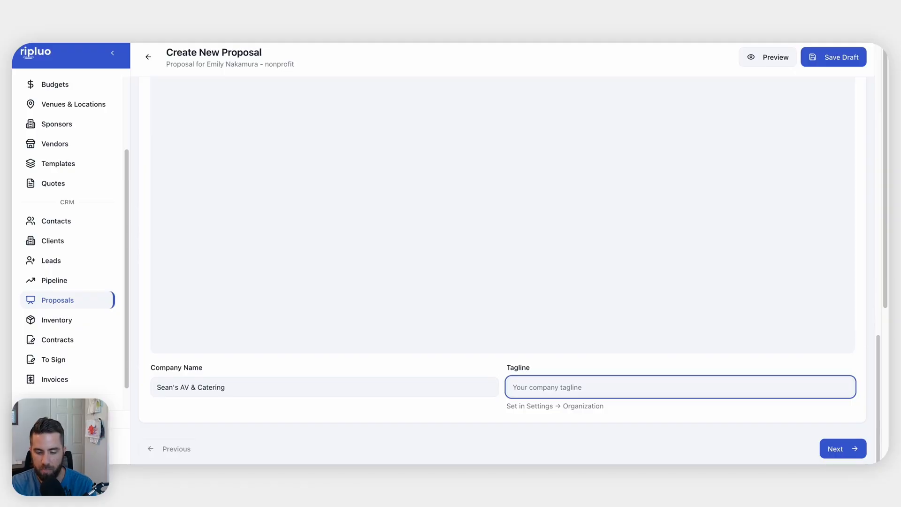
text(More)
key(BackSpace)
key(BackSpace)
key(BackSpace)
key(BackSpace)
text(B)
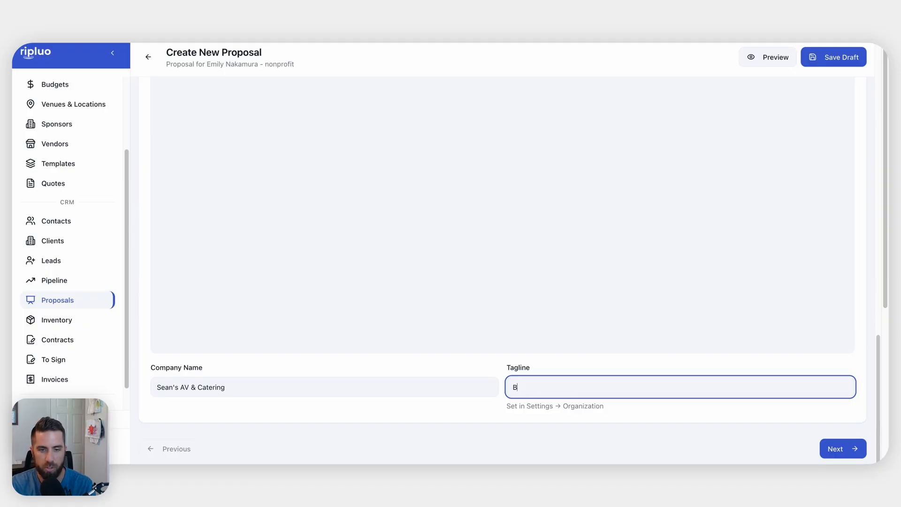
text(low your face off with g)
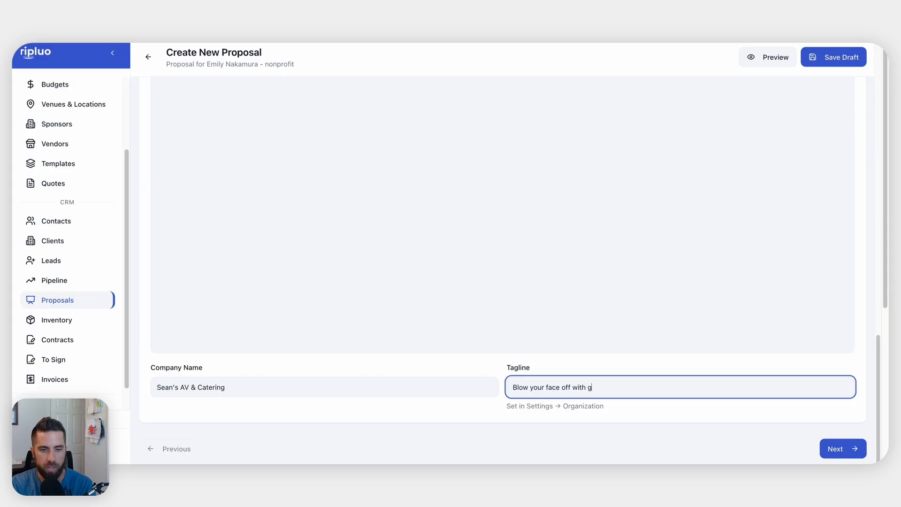
text(reat sound, lights)
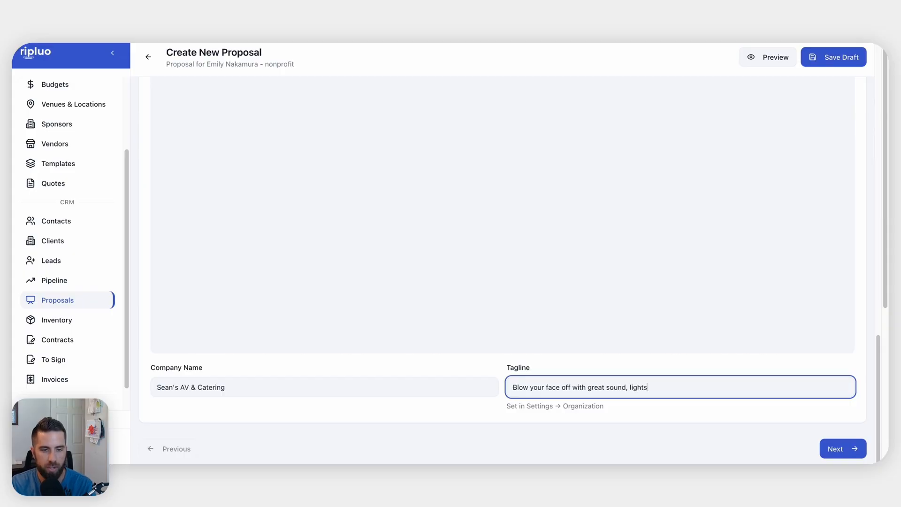
key(BackSpace)
key(BackSpace)
key(BackSpace)
key(BackSpace)
key(BackSpace)
key(BackSpace)
text(visuals, and food.)
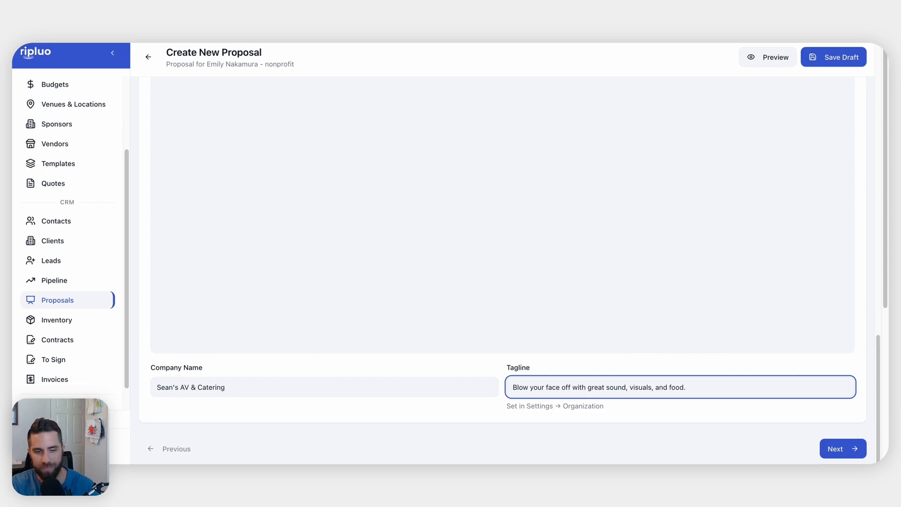
click(760, 318)
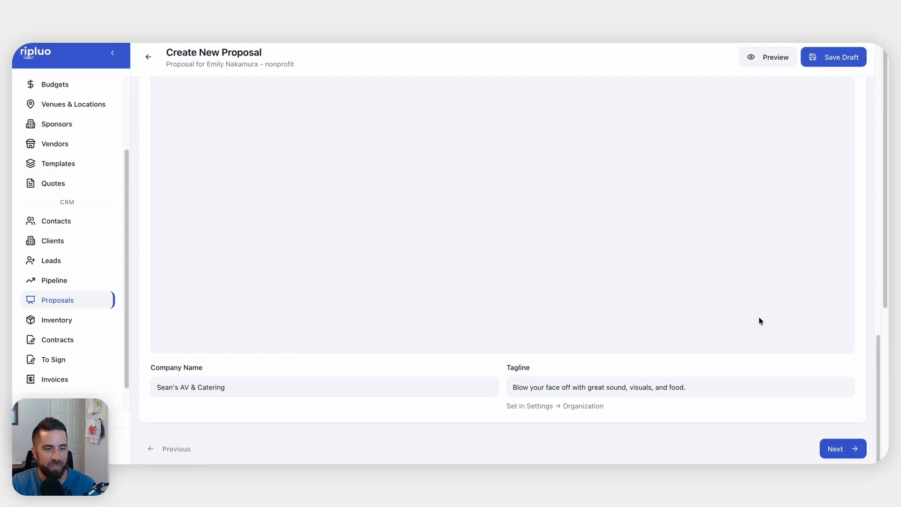
click(840, 450)
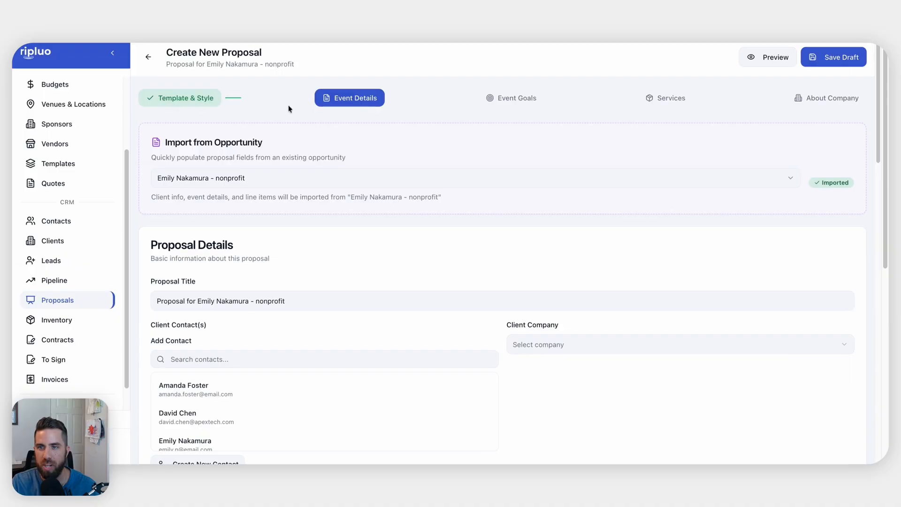
Retitle the proposal '2028 Gala'
scroll(342, 308, down, 2)
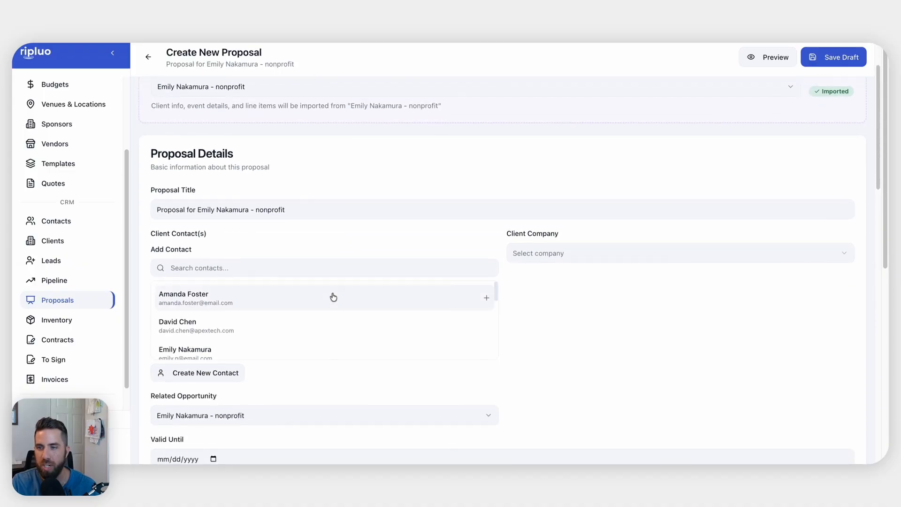
click(314, 217)
key(ctrl+a)
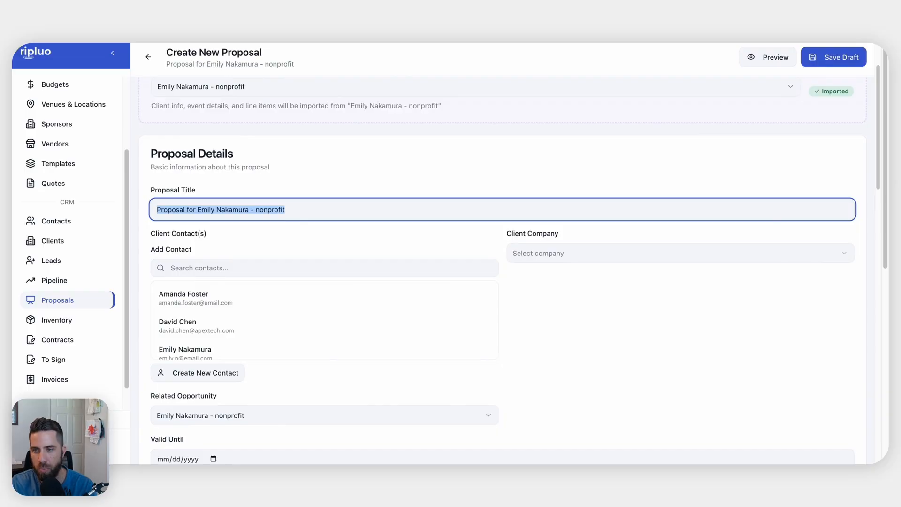
text(2026 )
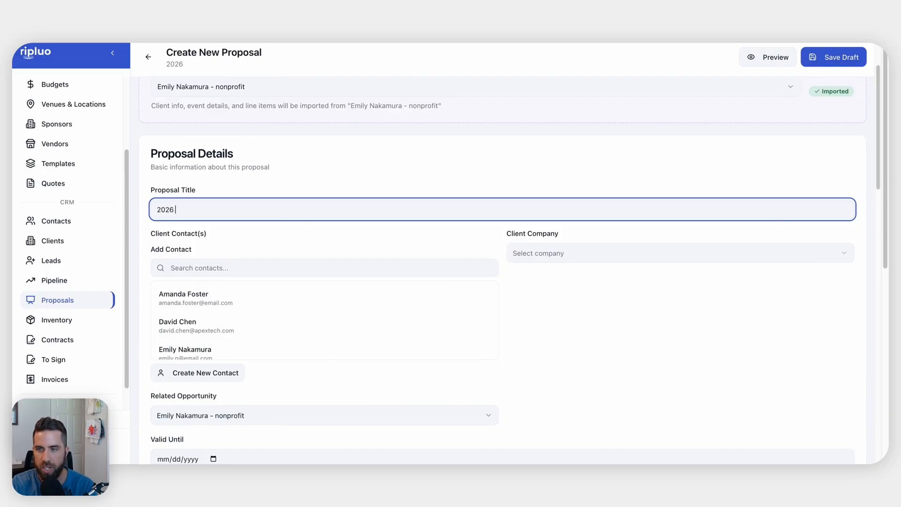
text(Gol)
key(BackSpace)
key(BackSpace)
key(BackSpace)
key(BackSpace)
key(BackSpace)
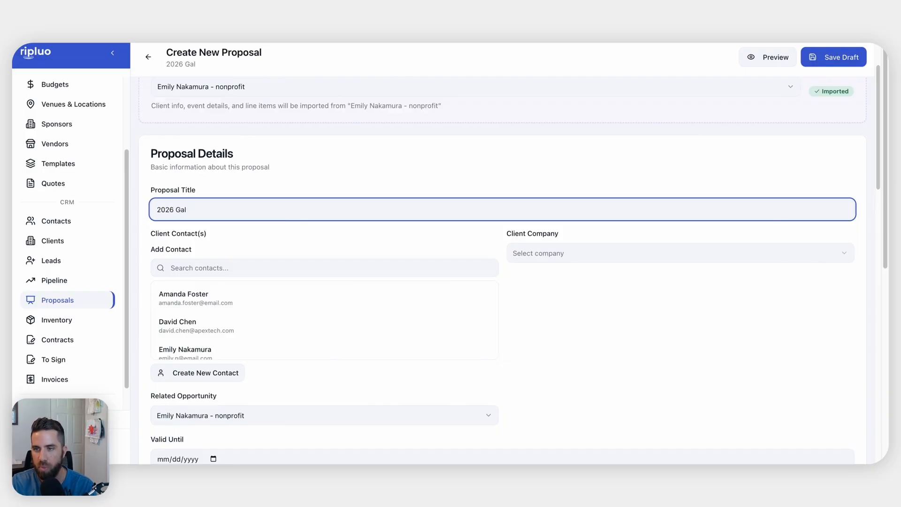
text(8 )
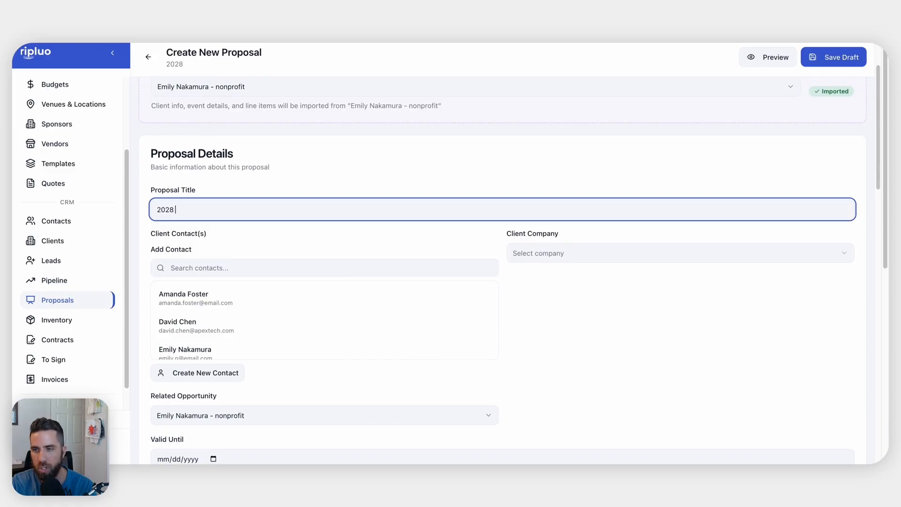
text(Gala)
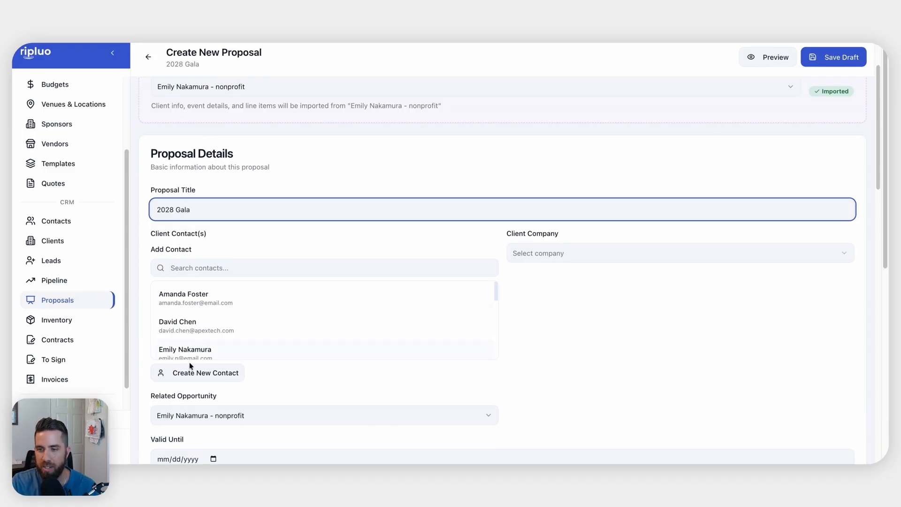
Add the opportunity's gala client as the proposal's contact
click(201, 353)
scroll(570, 288, down, 4)
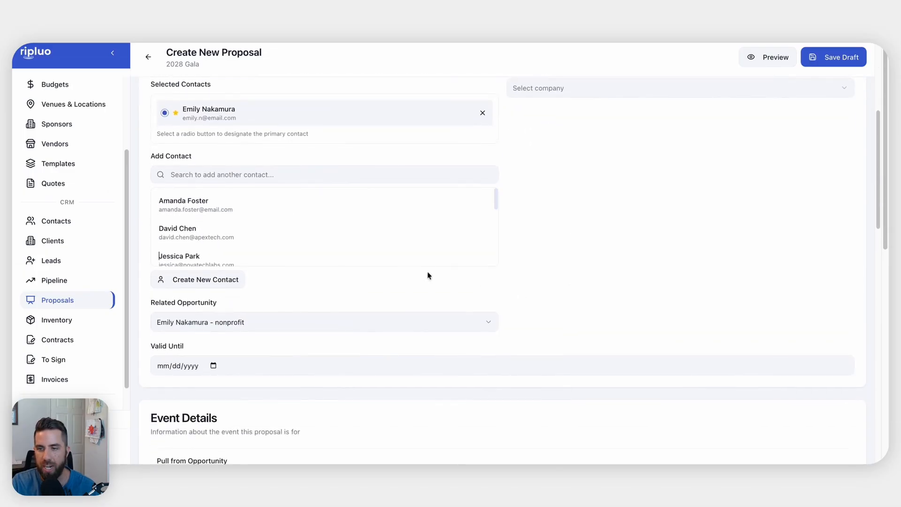
scroll(465, 303, down, 2)
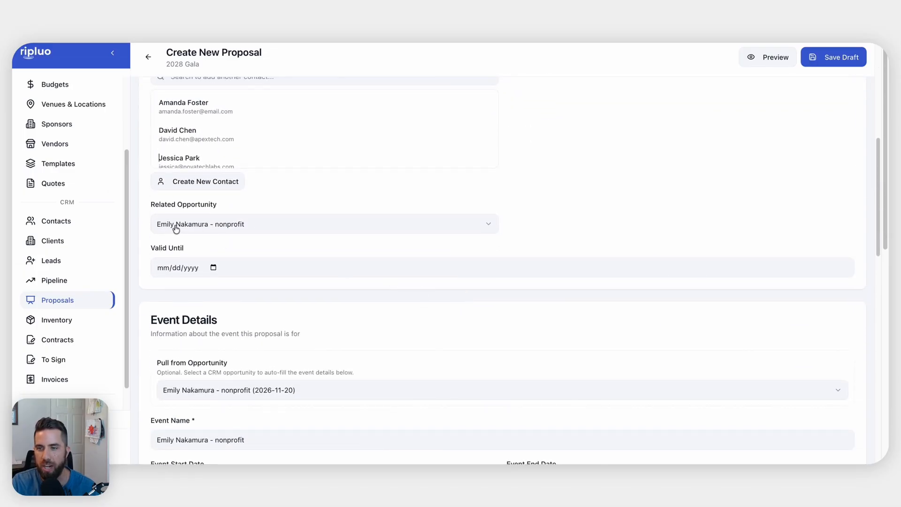
Set the proposal's Valid Until date to 10/31/2026 in the date picker
click(213, 268)
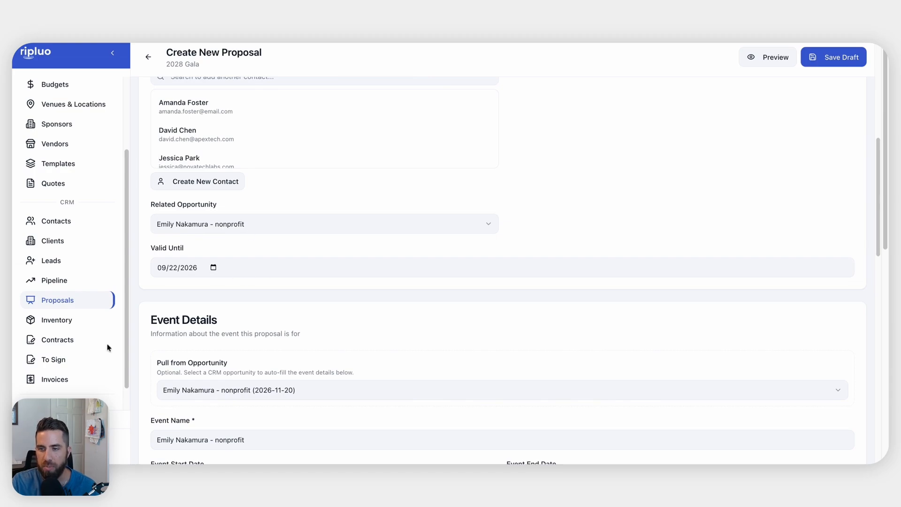
click(261, 288)
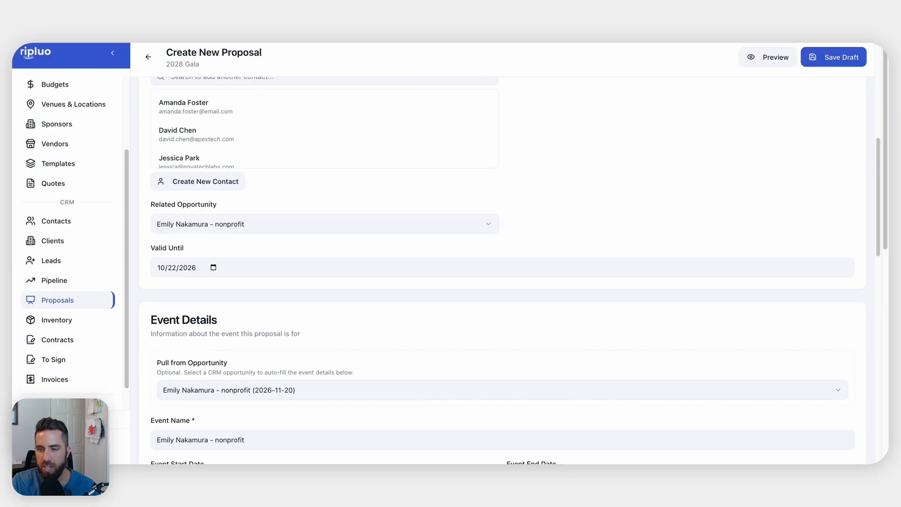
scroll(403, 318, down, 5)
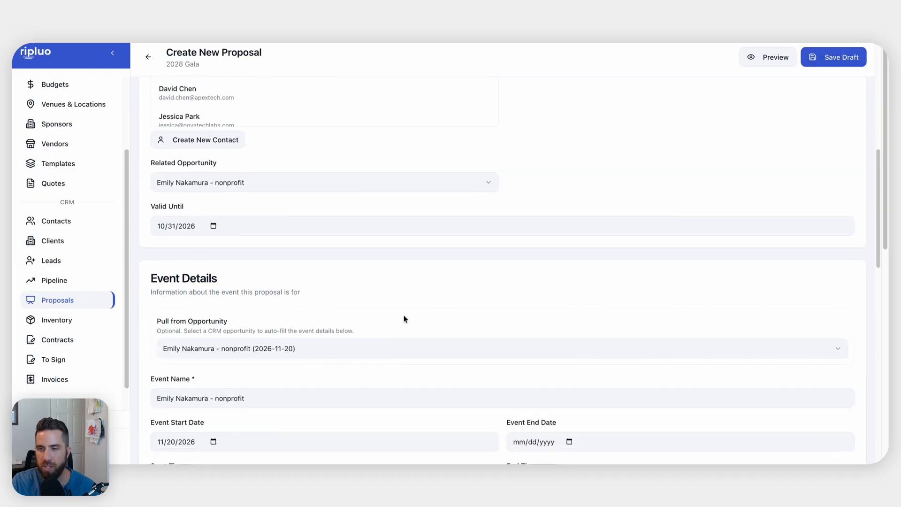
scroll(316, 183, up, 1)
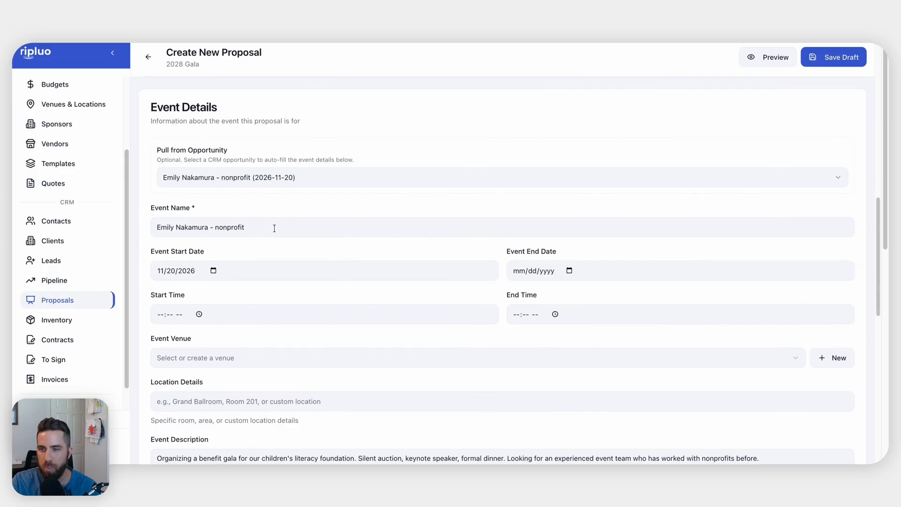
scroll(284, 228, up, 7)
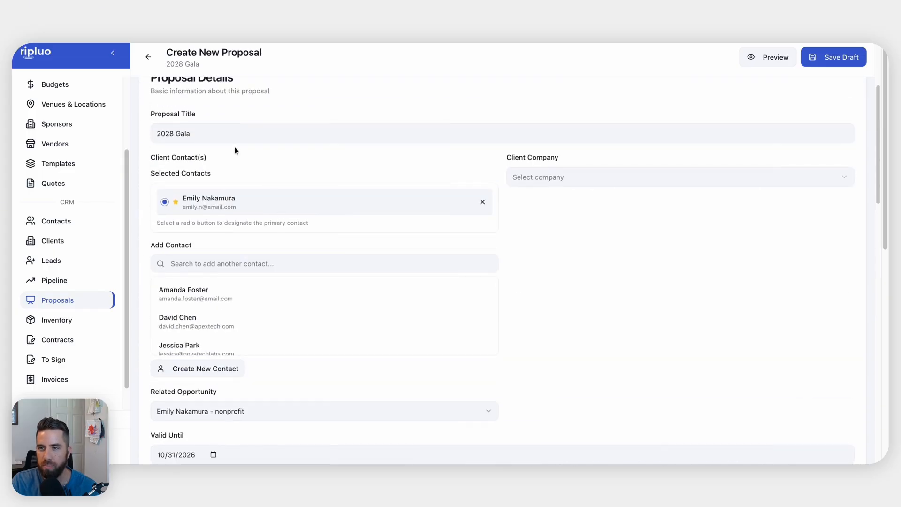
Copy the title '2028 Gala' into the Event Name field
click(220, 136)
drag(221, 136, 133, 134)
key(ctrl+c)
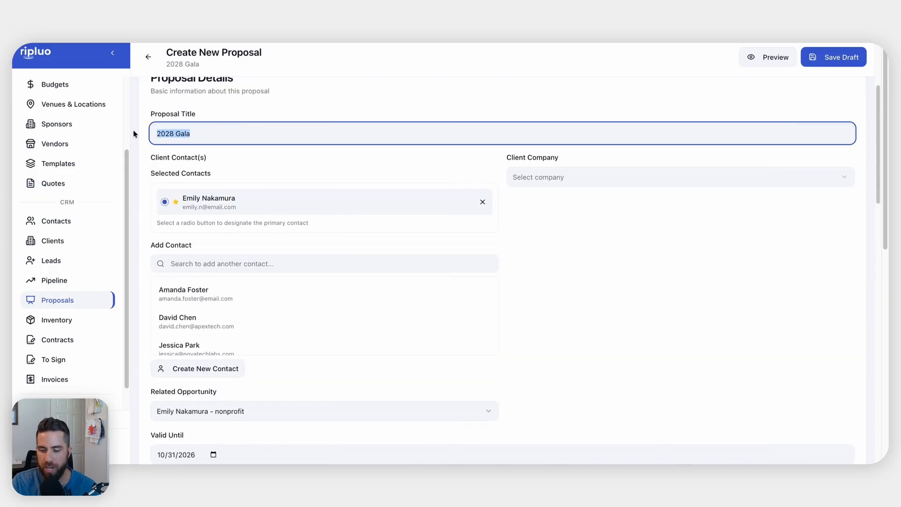
scroll(298, 218, down, 6)
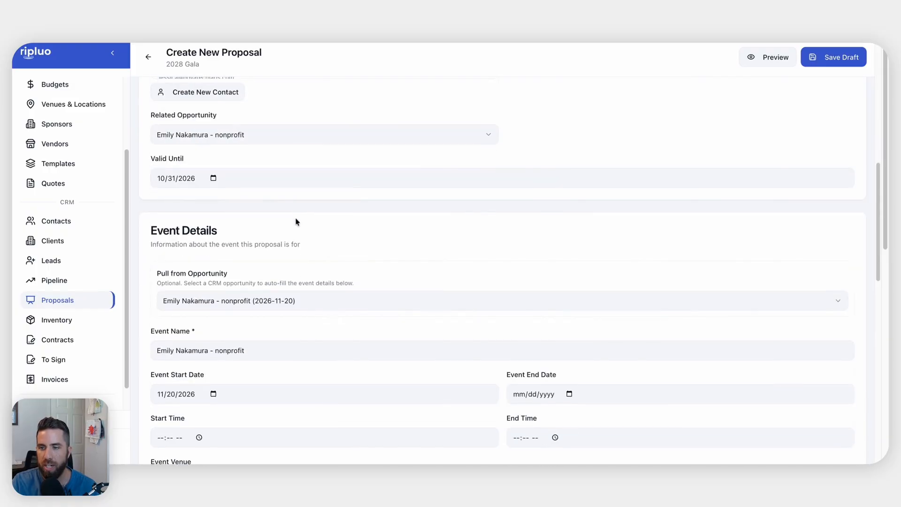
scroll(300, 317, down, 1)
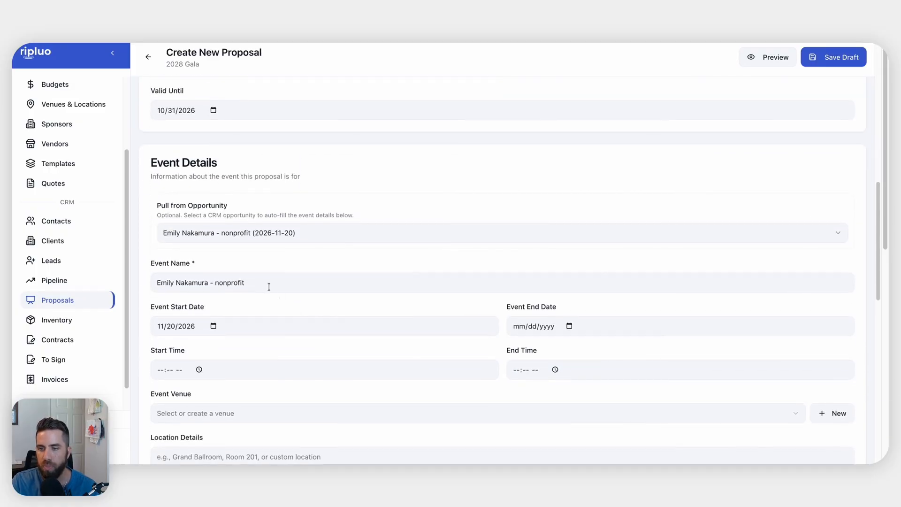
drag(270, 282, 151, 278)
key(ctrl+v)
Schedule the event for 07/22/2028, from 12:00 PM to 10:00 PM
scroll(303, 301, down, 2)
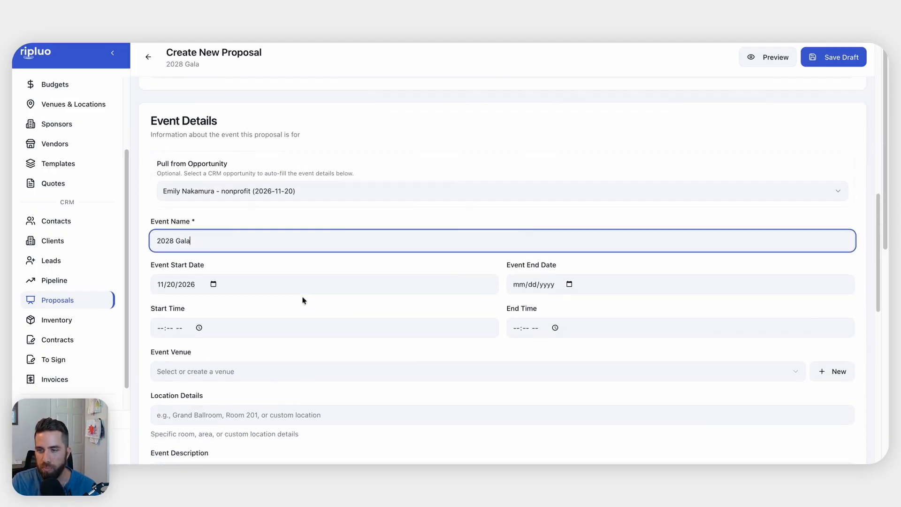
click(213, 220)
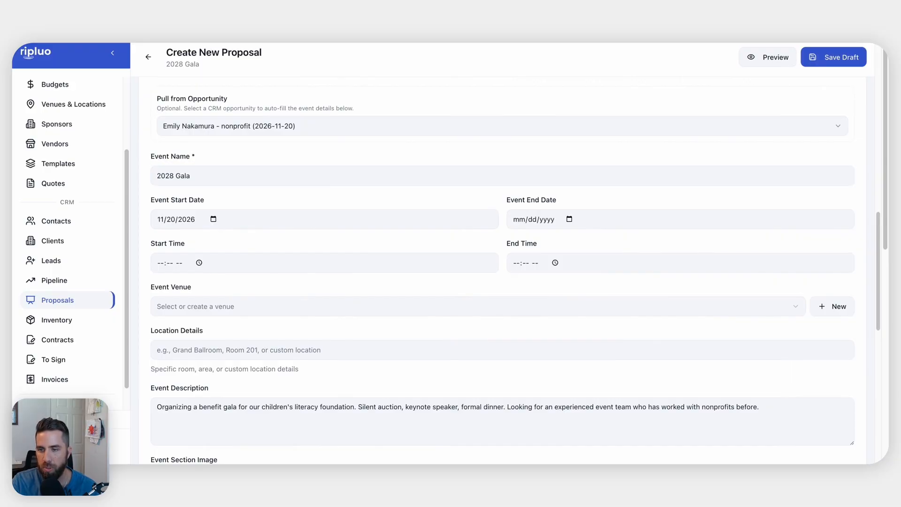
text(07202028)
click(259, 275)
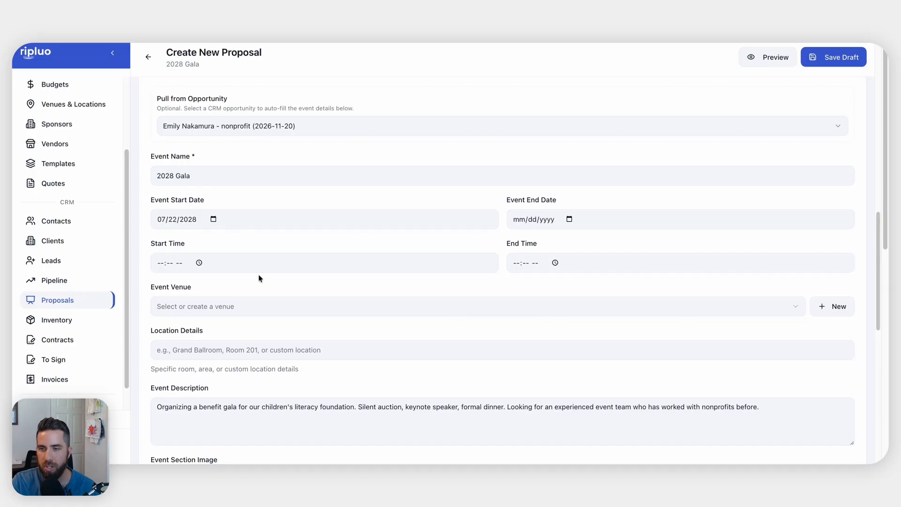
scroll(245, 284, down, 2)
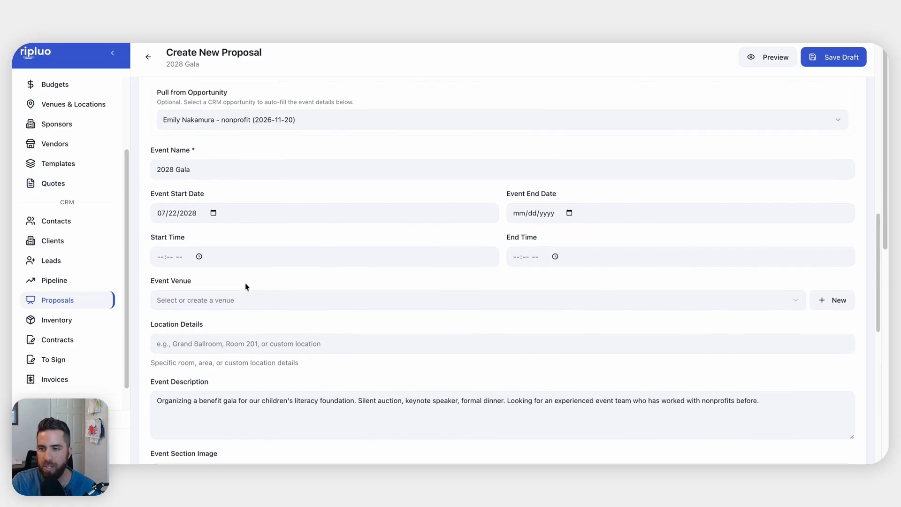
click(160, 224)
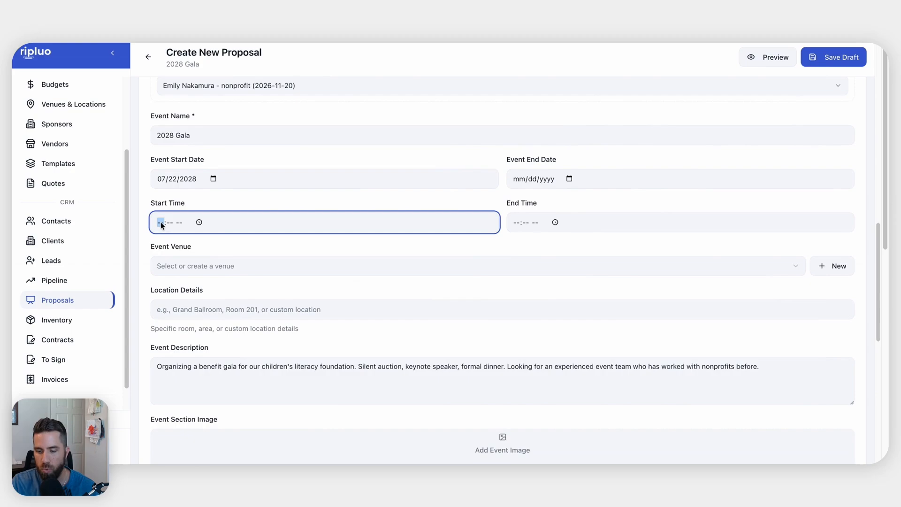
text(1200)
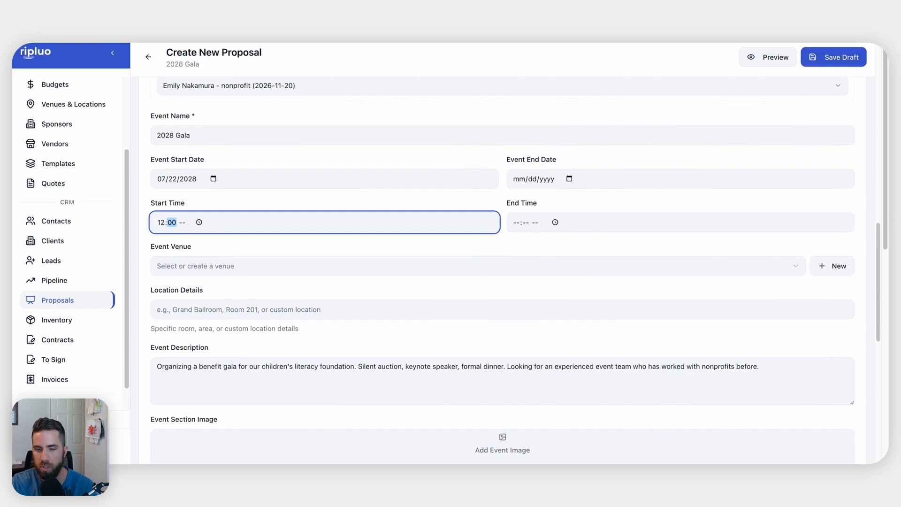
text(p)
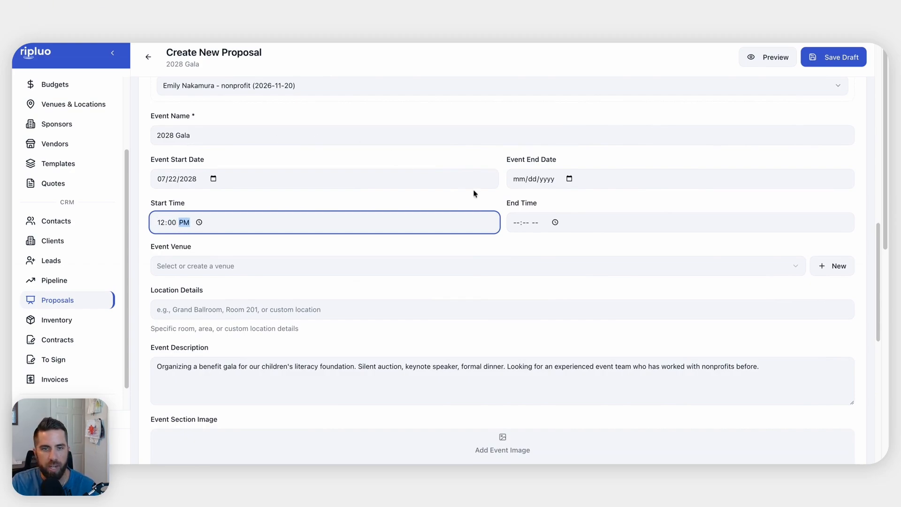
click(516, 224)
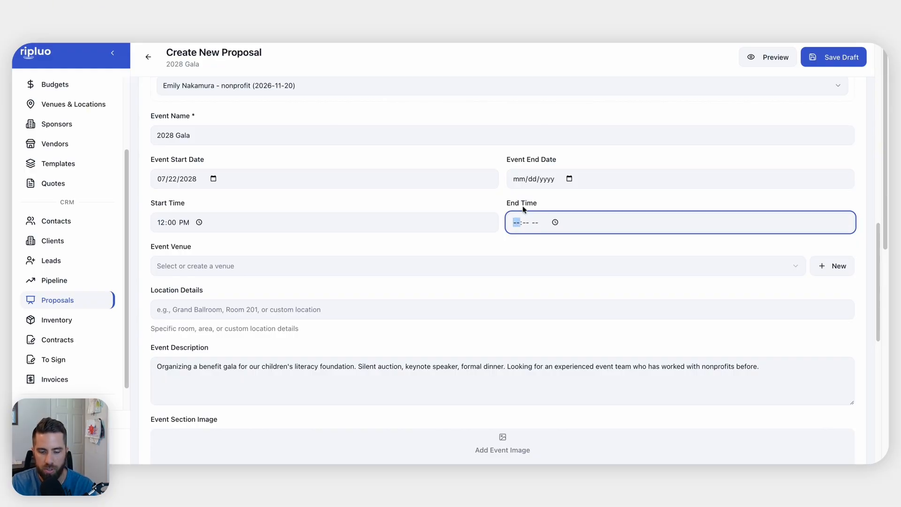
text(1000p)
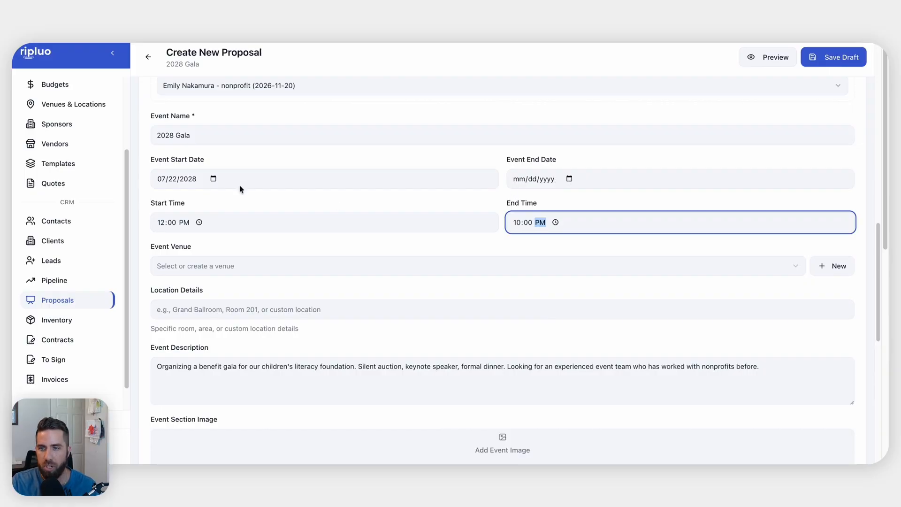
scroll(220, 235, down, 1)
click(216, 230)
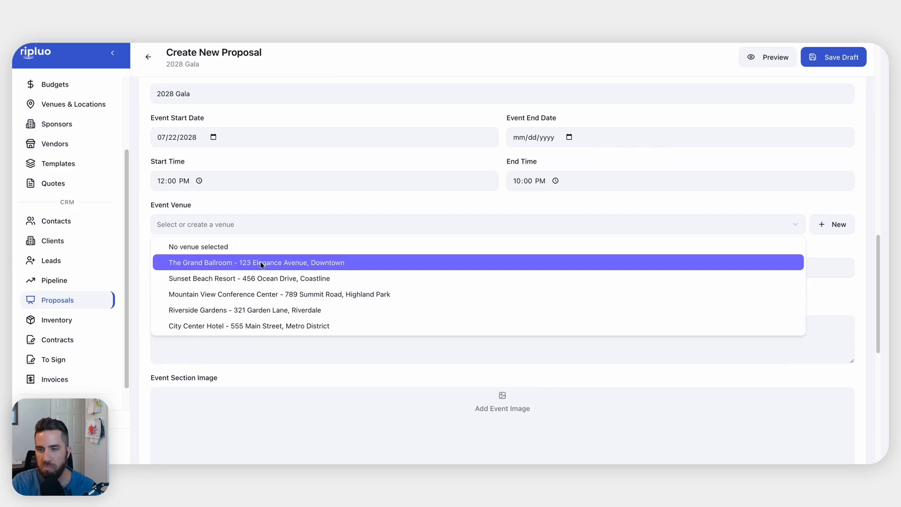
Choose Riverside Gardens as the event venue
click(262, 310)
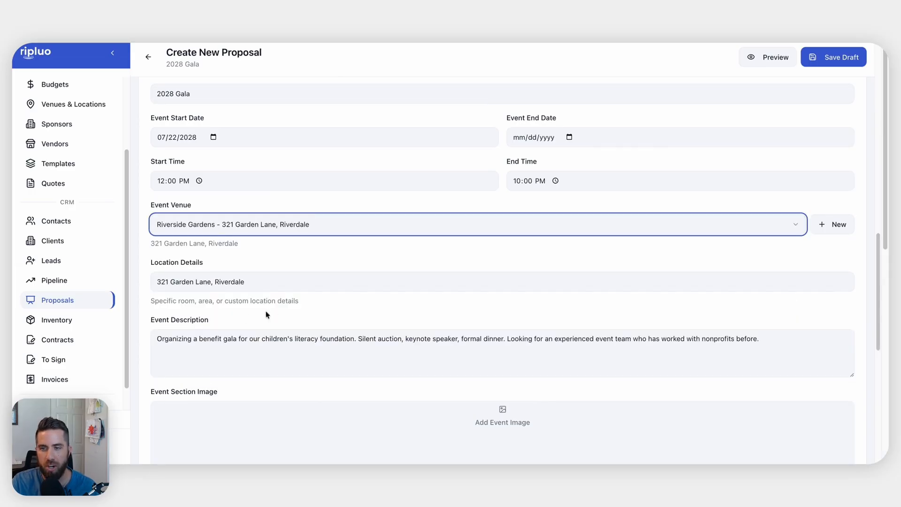
scroll(282, 318, down, 2)
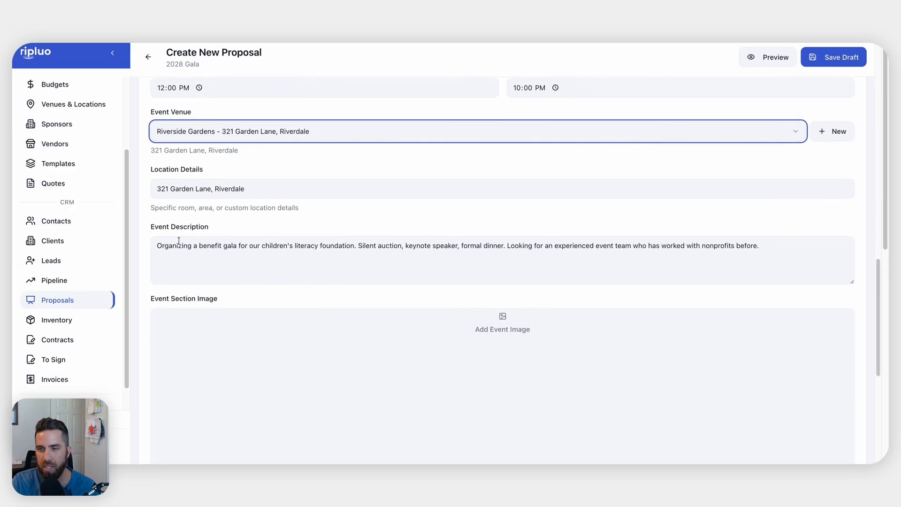
scroll(409, 262, down, 4)
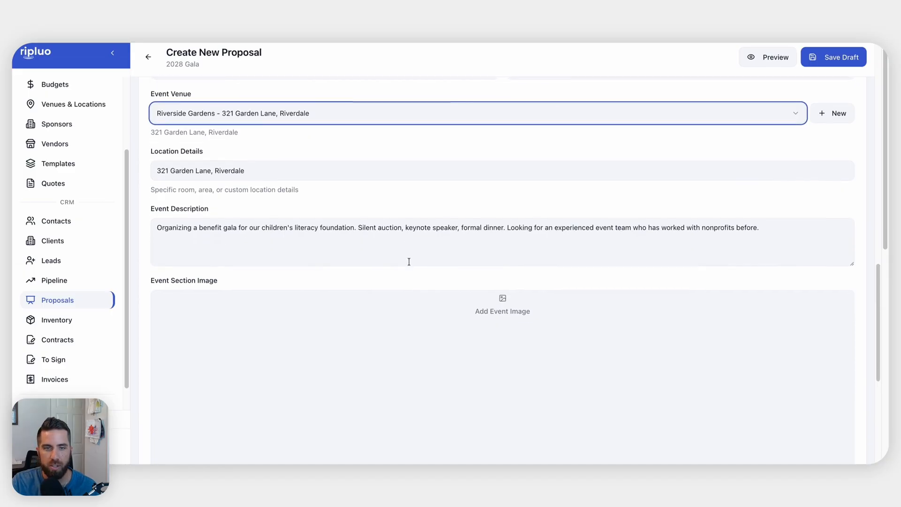
scroll(424, 207, up, 2)
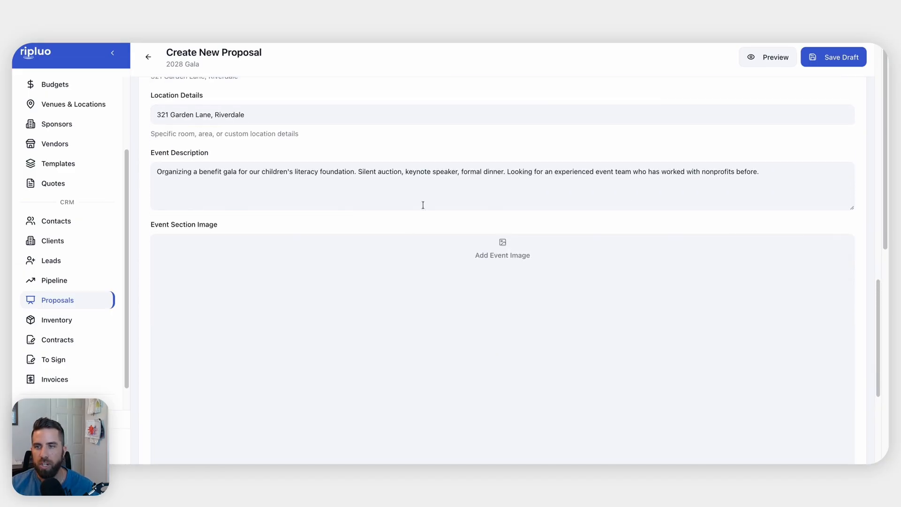
Use the first library photo as the event image, then save the proposal as a draft
click(438, 322)
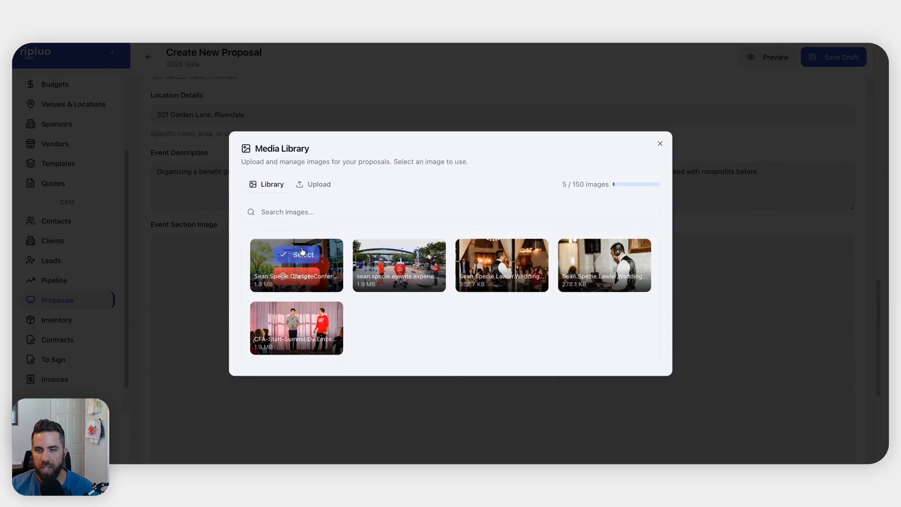
click(296, 259)
scroll(466, 305, down, 3)
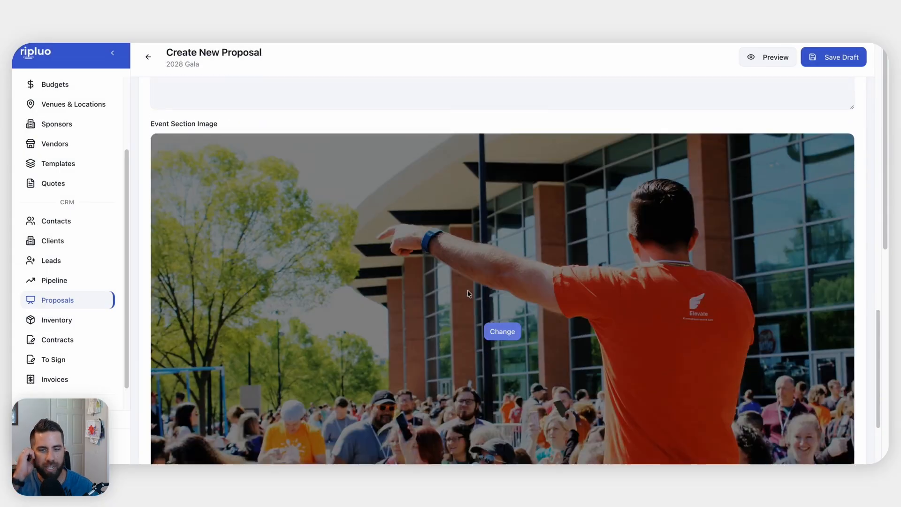
scroll(467, 293, up, 18)
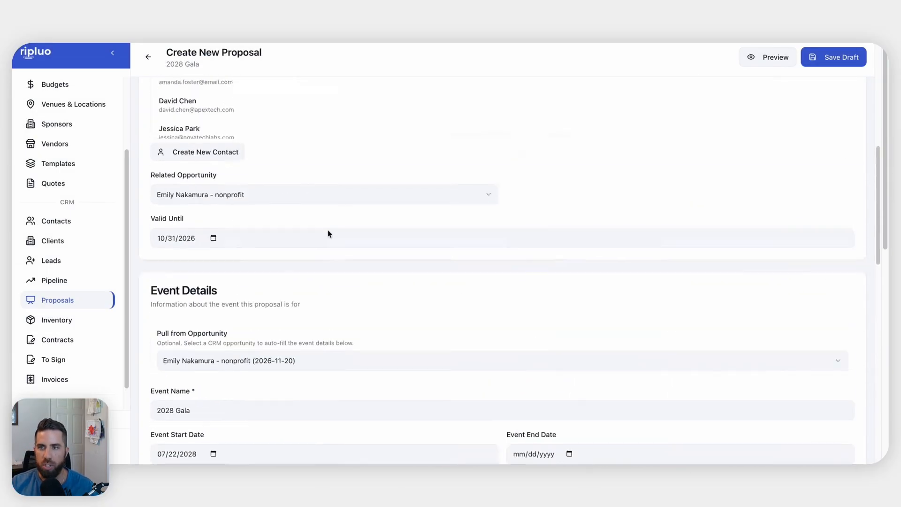
scroll(272, 155, up, 2)
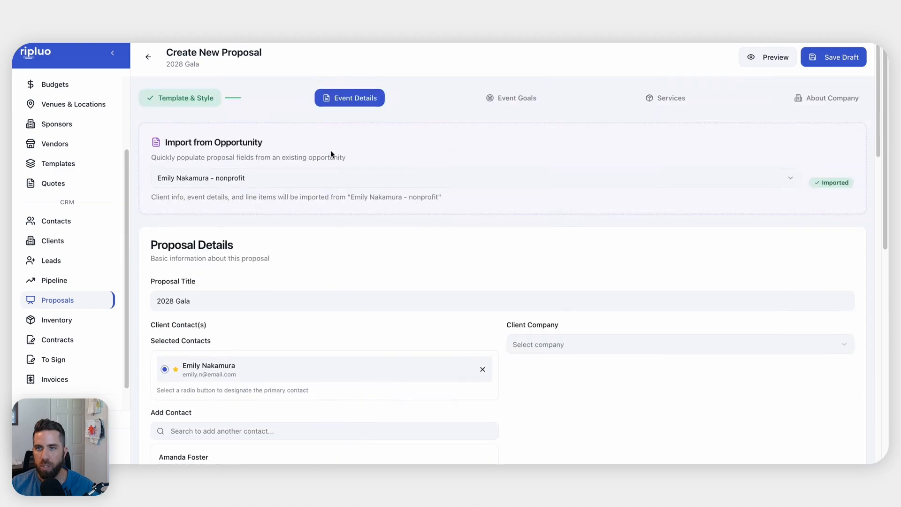
click(834, 60)
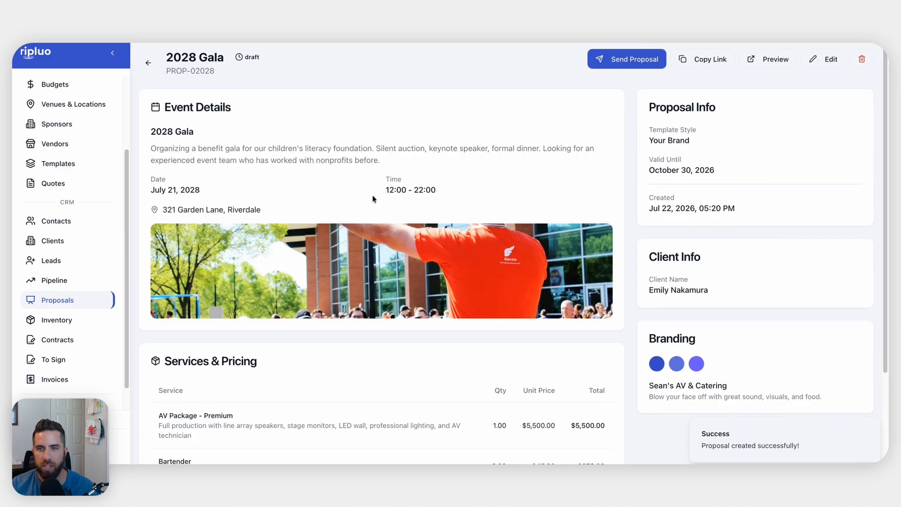
click(811, 60)
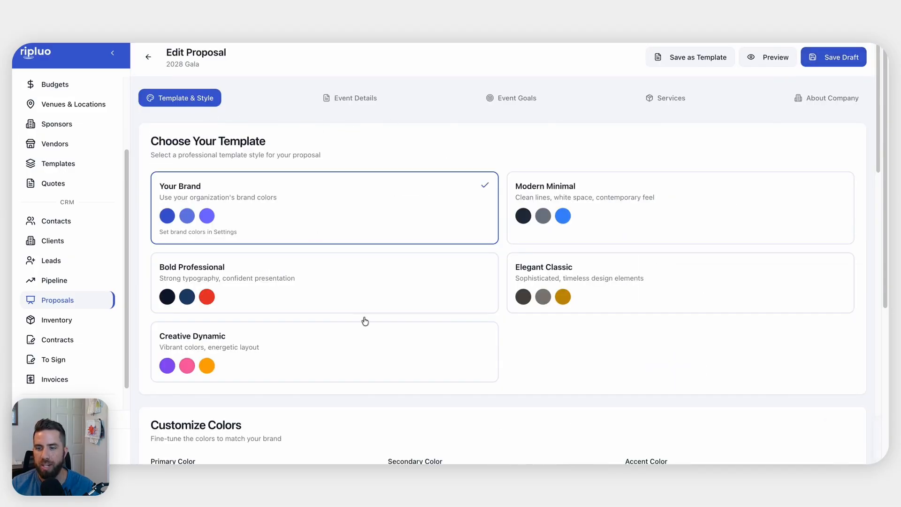
Upload a new logo to the media library and set it as the company logo
scroll(369, 329, down, 10)
scroll(372, 341, down, 5)
click(501, 258)
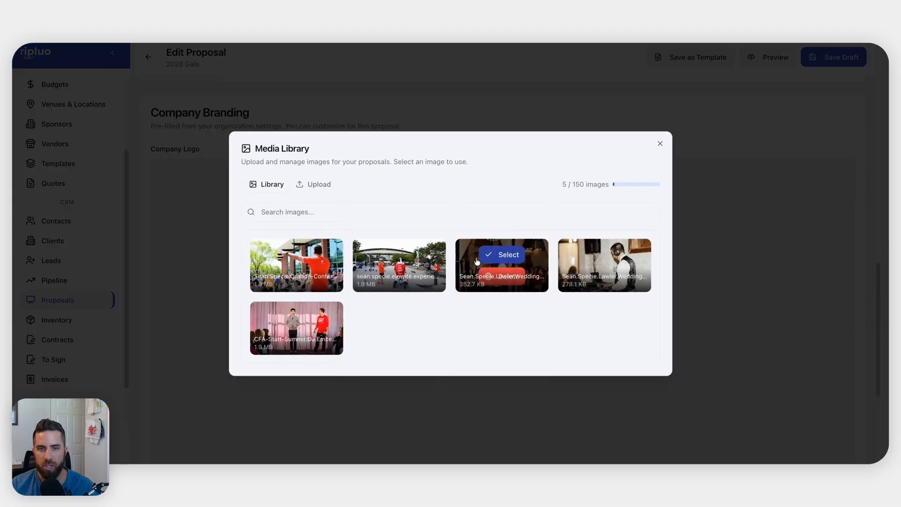
click(312, 185)
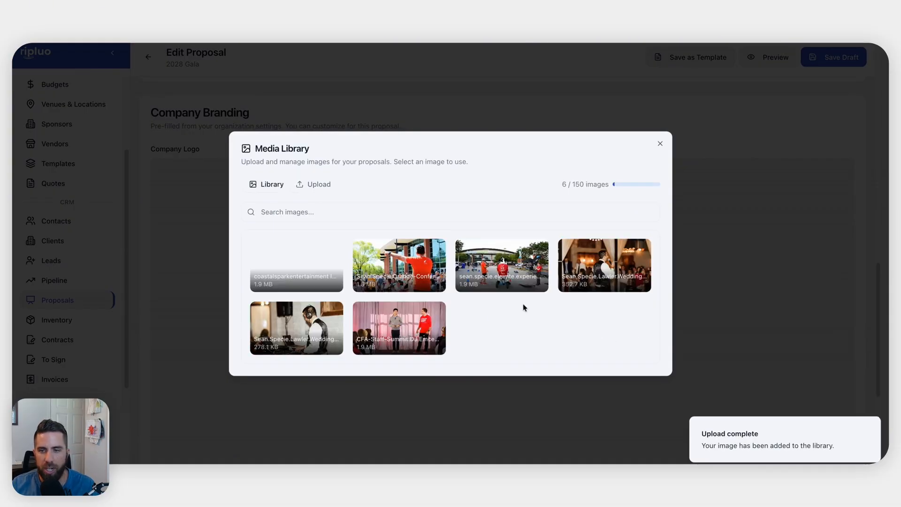
click(298, 257)
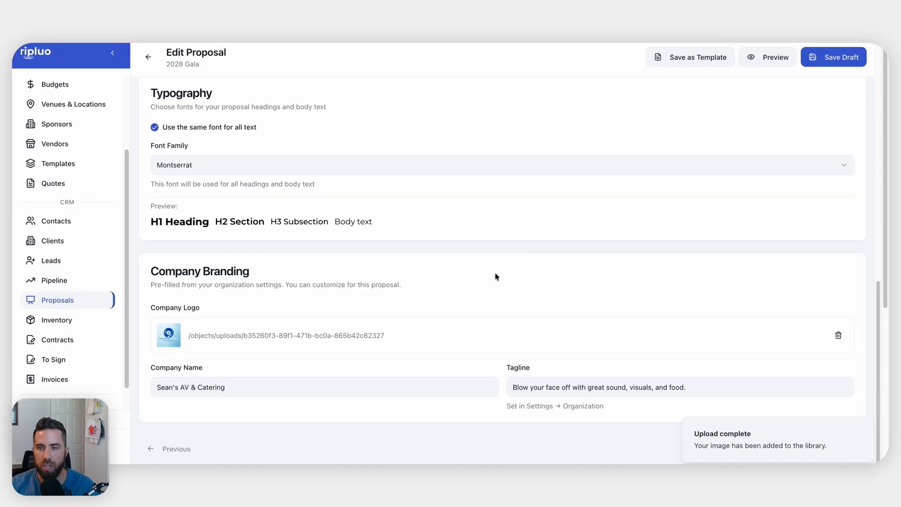
scroll(578, 219, up, 15)
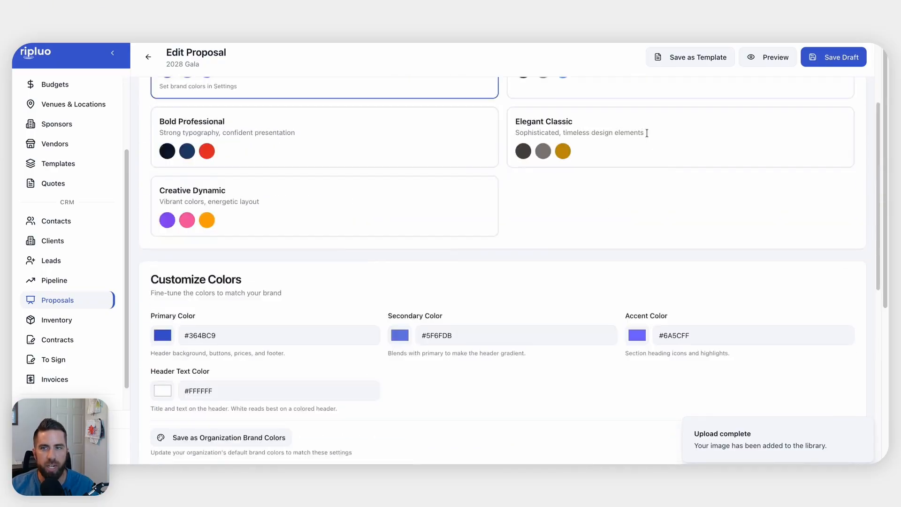
scroll(598, 326, down, 15)
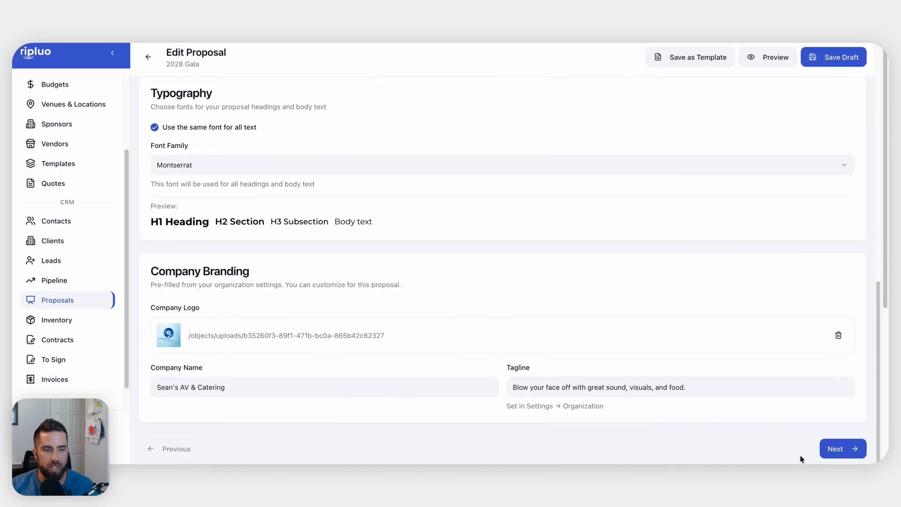
Advance past Event Details to the Event Goals step
click(839, 447)
scroll(668, 372, down, 15)
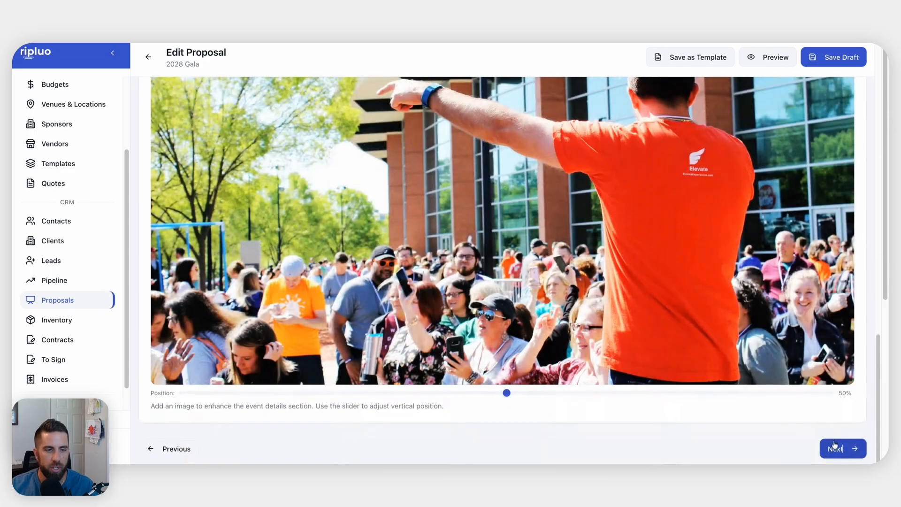
click(839, 448)
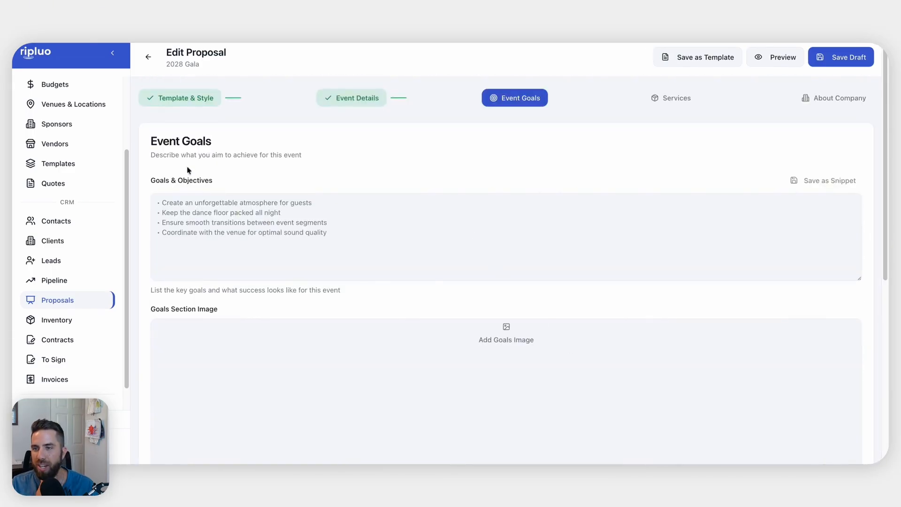
List the goals: raise a lot of money, provide great food, everyone can see and hear clearly
click(262, 239)
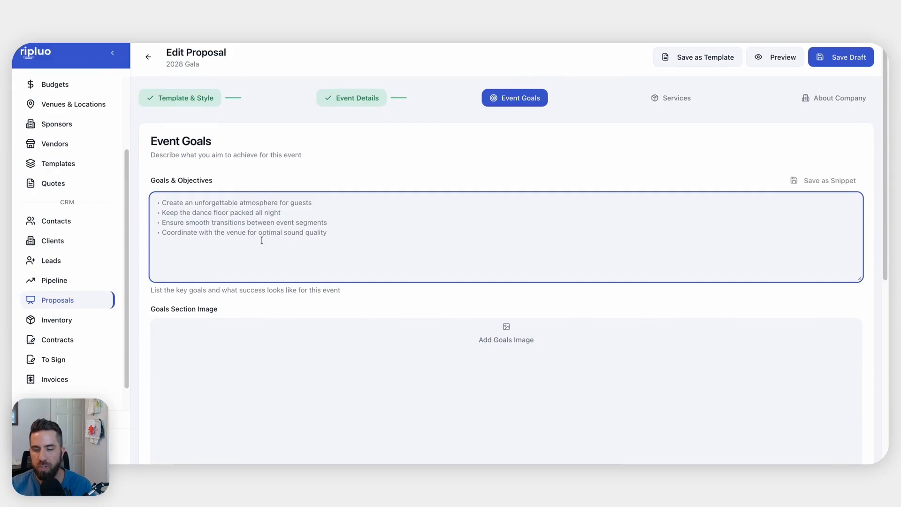
text(- Help)
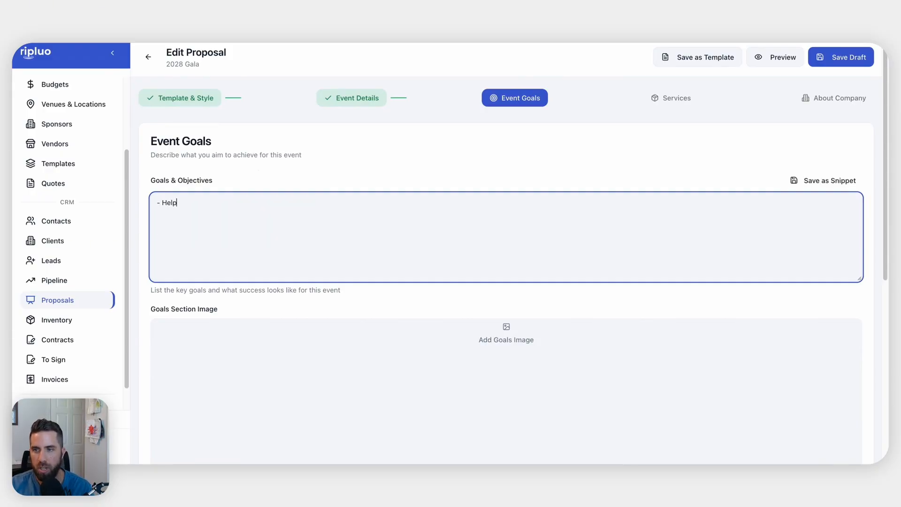
text( raise a lot of money)
key(Return)
text(- Help have)
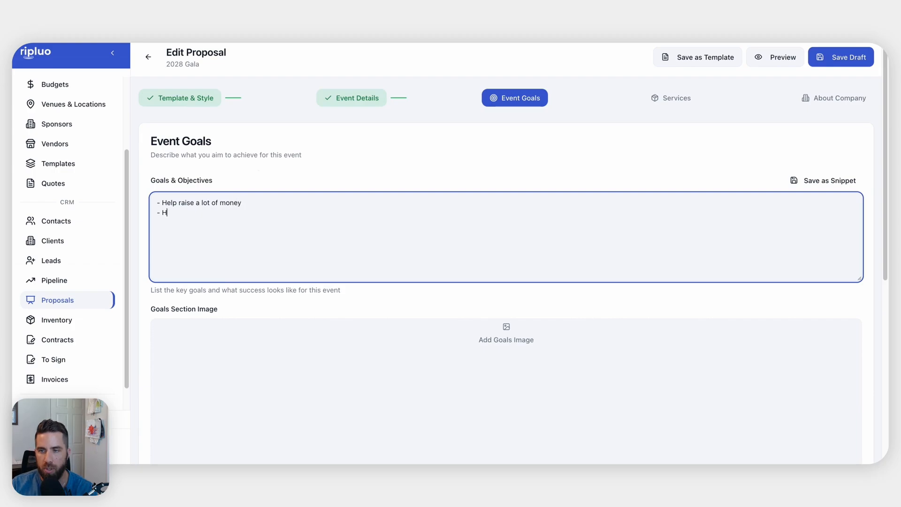
text( goo)
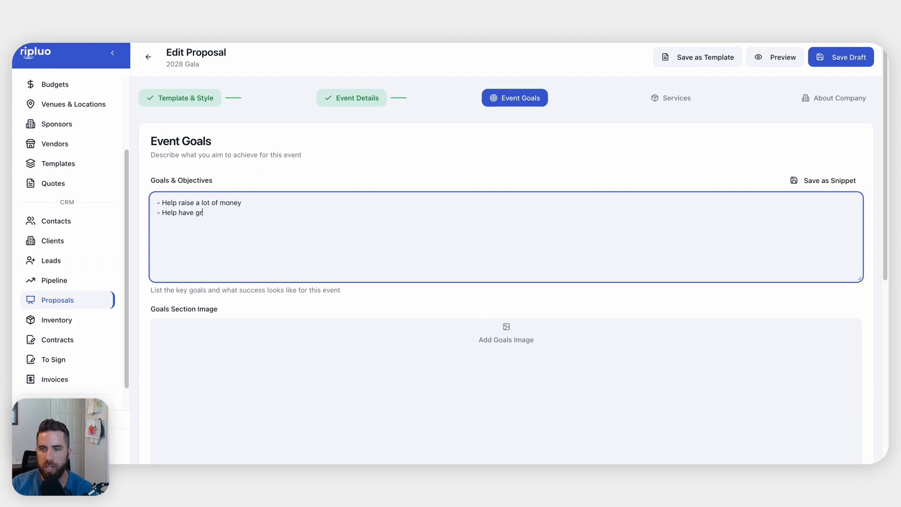
key(BackSpace)
key(BackSpace)
key(BackSpace)
key(BackSpace)
key(BackSpace)
key(BackSpace)
key(BackSpace)
key(BackSpace)
key(BackSpace)
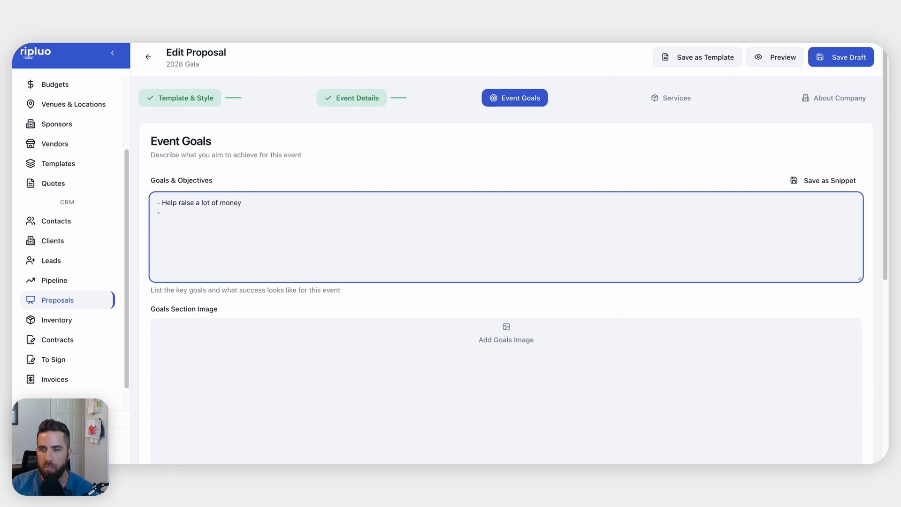
text(Pro)
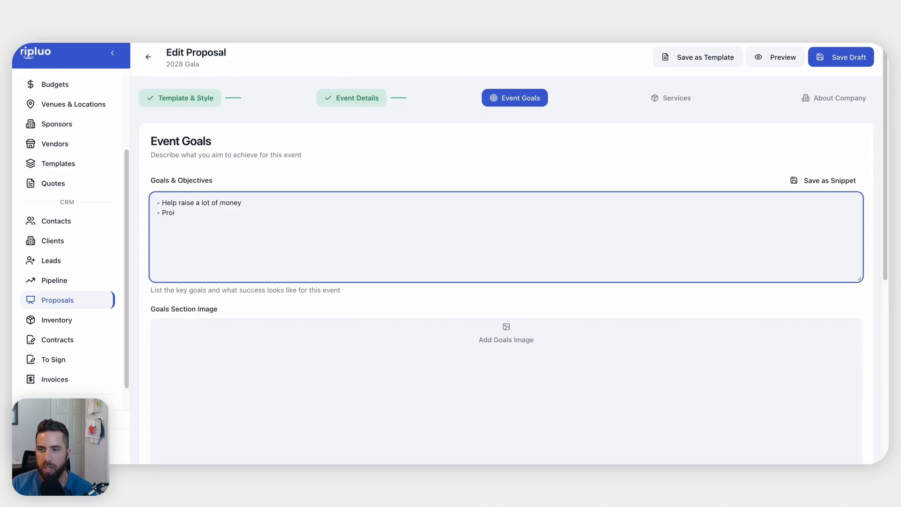
text(vide great food for g)
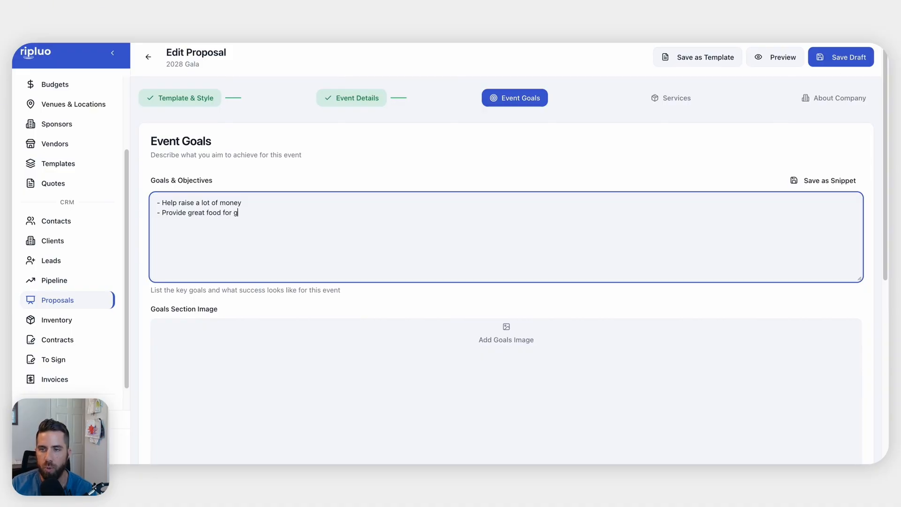
text(uests - Make)
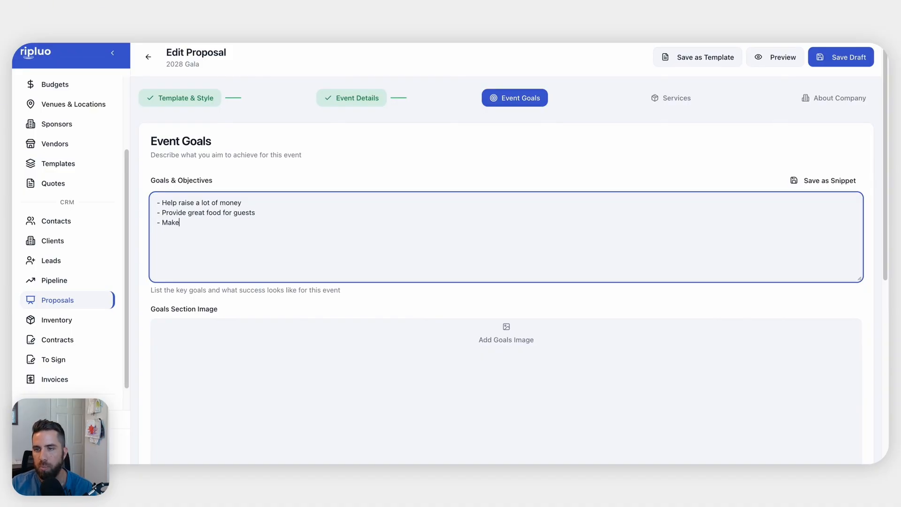
text( sure everyone can)
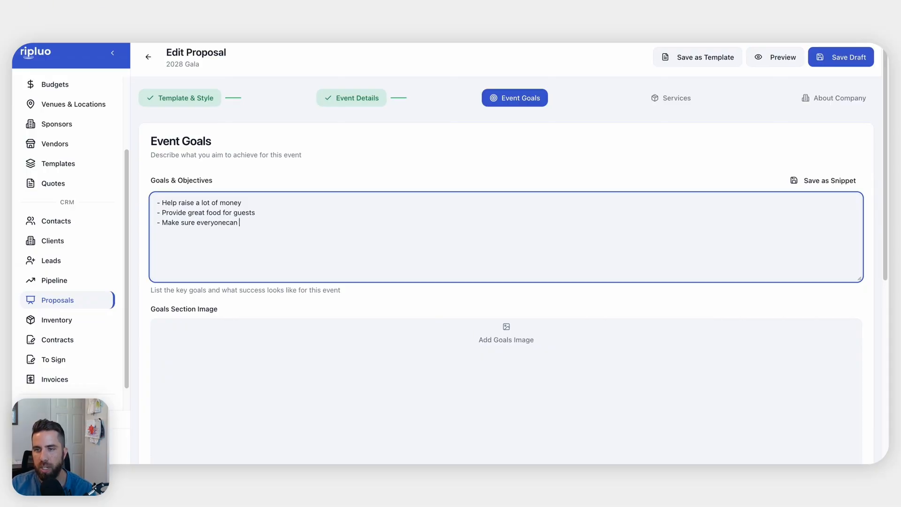
key(BackSpace)
key(BackSpace)
key(BackSpace)
key(BackSpace)
text(can see and )
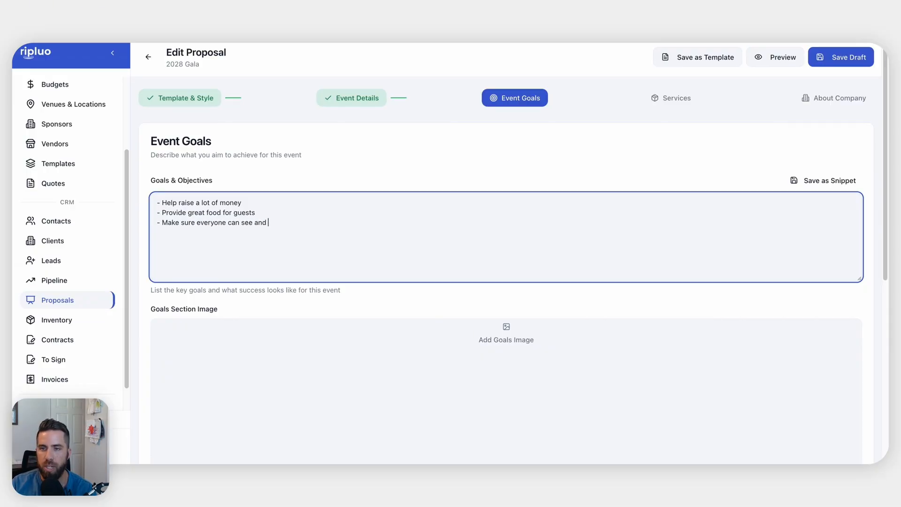
text(hear clearly)
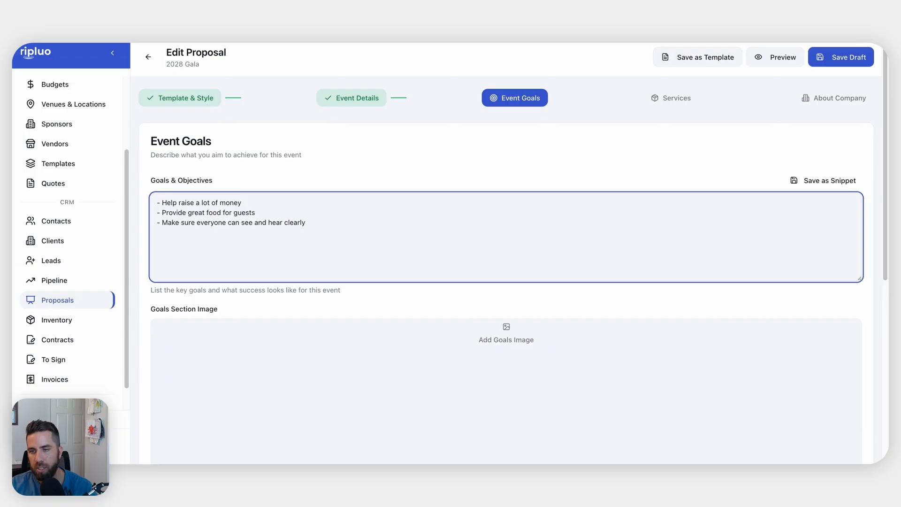
Set the CFA-Staff-Summit stage photo as the goals section image
scroll(519, 264, down, 4)
click(498, 284)
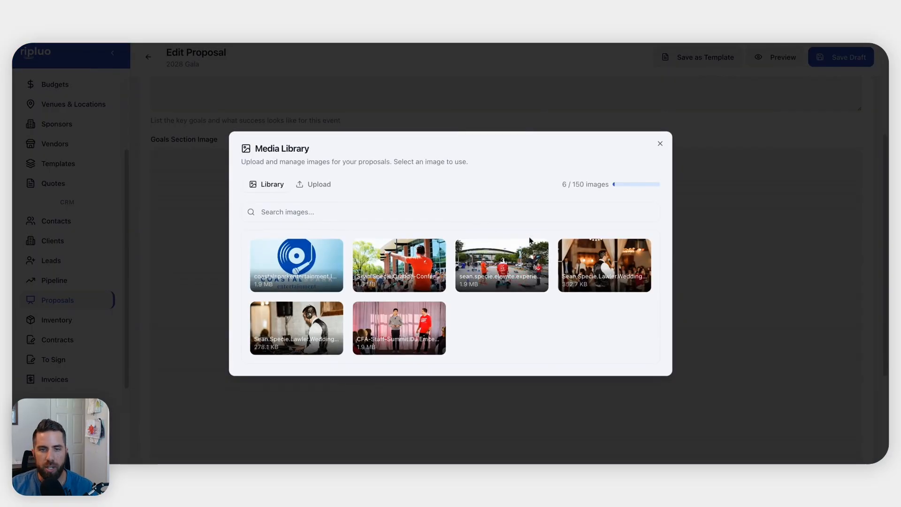
click(404, 316)
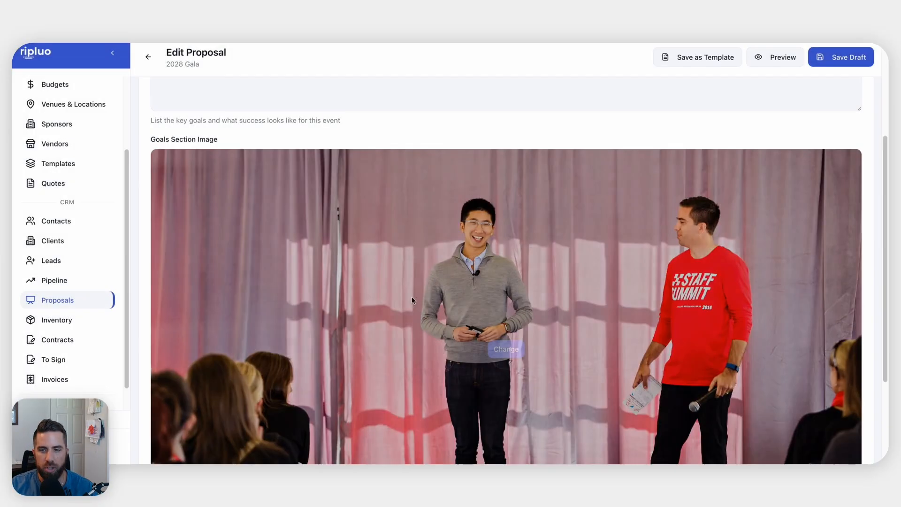
scroll(579, 238, down, 5)
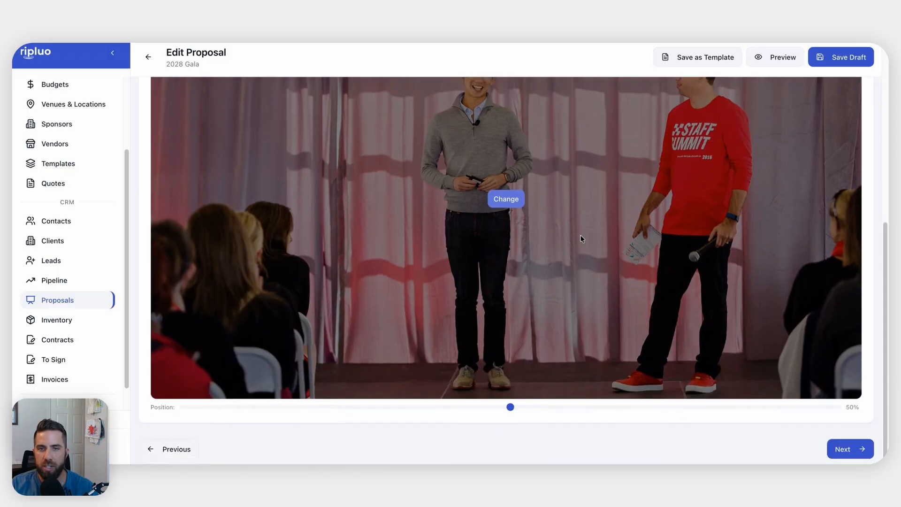
scroll(581, 238, up, 8)
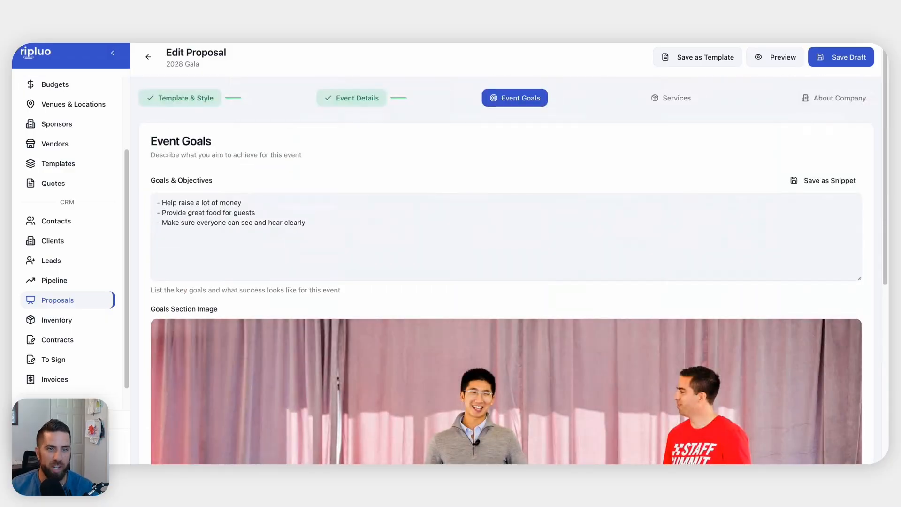
scroll(506, 235, down, 5)
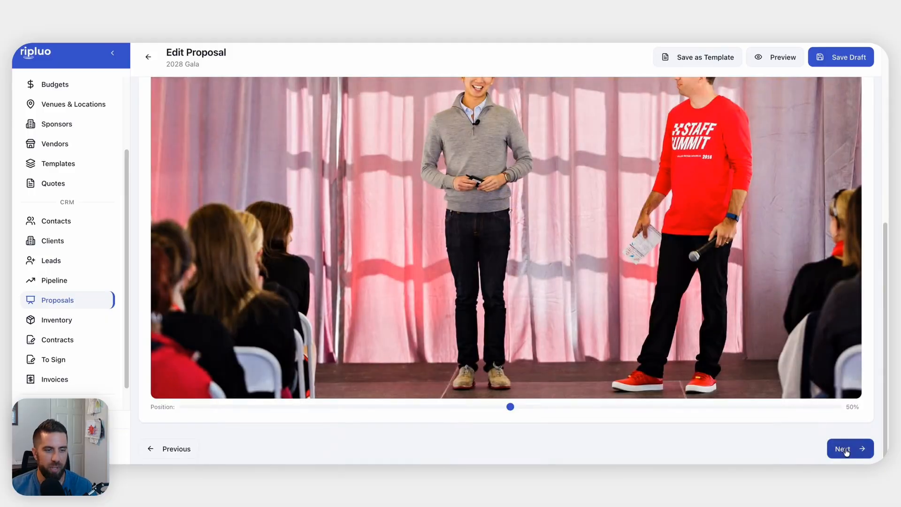
click(847, 450)
click(423, 193)
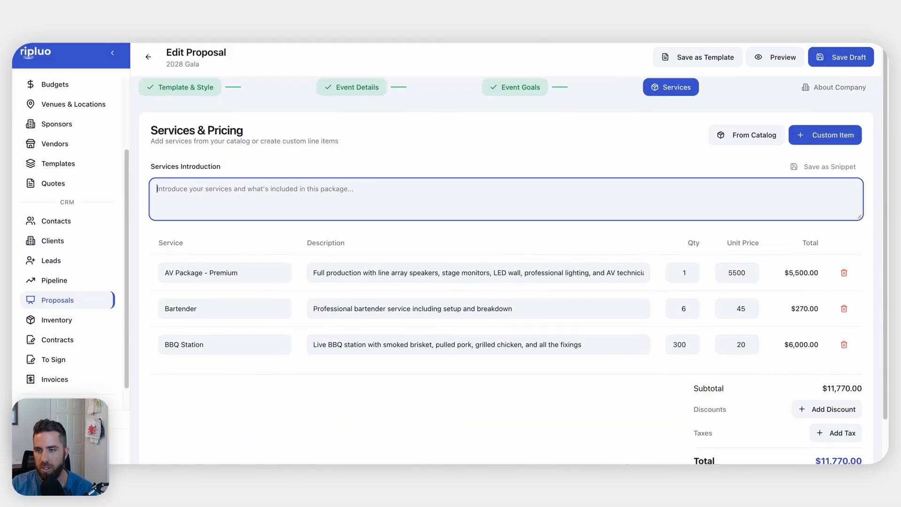
Write the services intro 'We are pleased to offer the following services:' and continue to About Company
text(We are please)
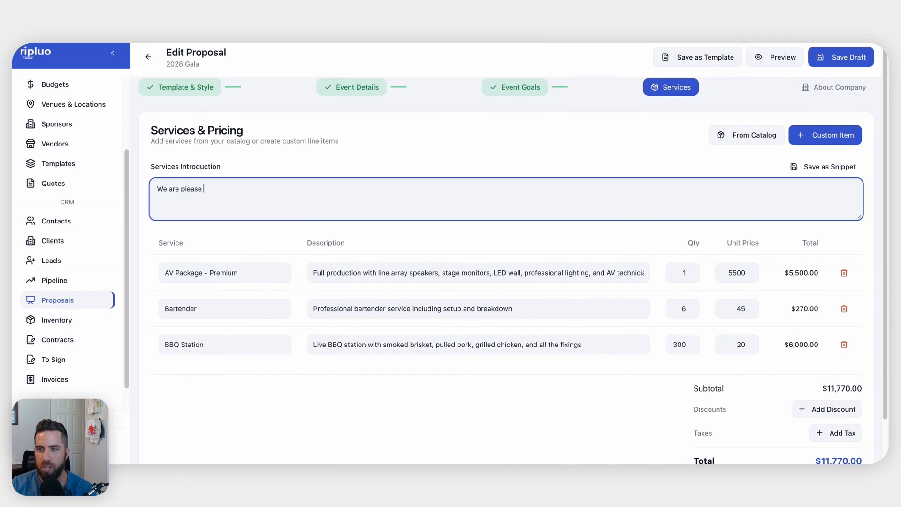
text(d to)
key(BackSpace)
key(BackSpace)
key(BackSpace)
text(d to offer t)
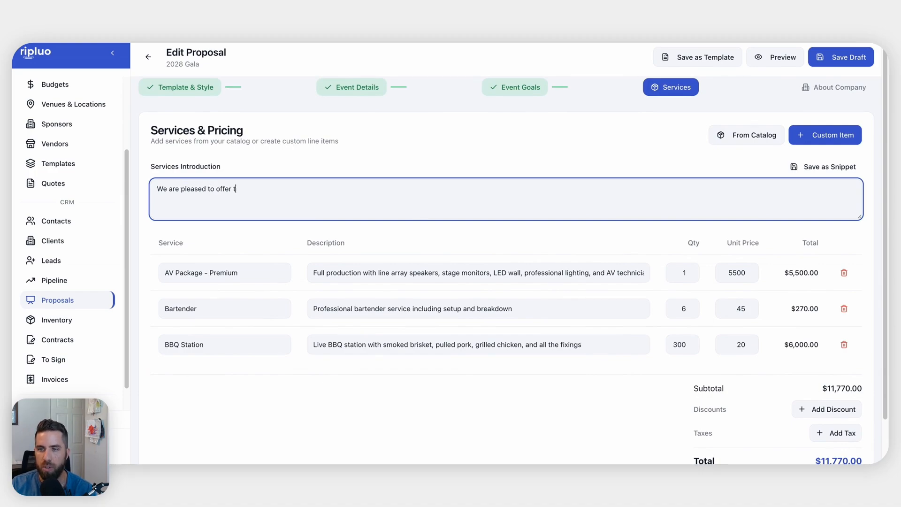
text(he following servives:)
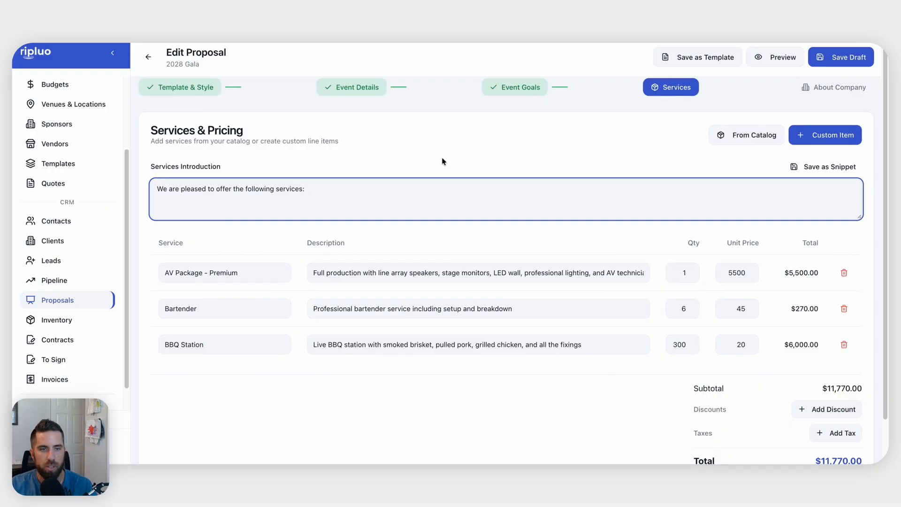
scroll(590, 262, down, 2)
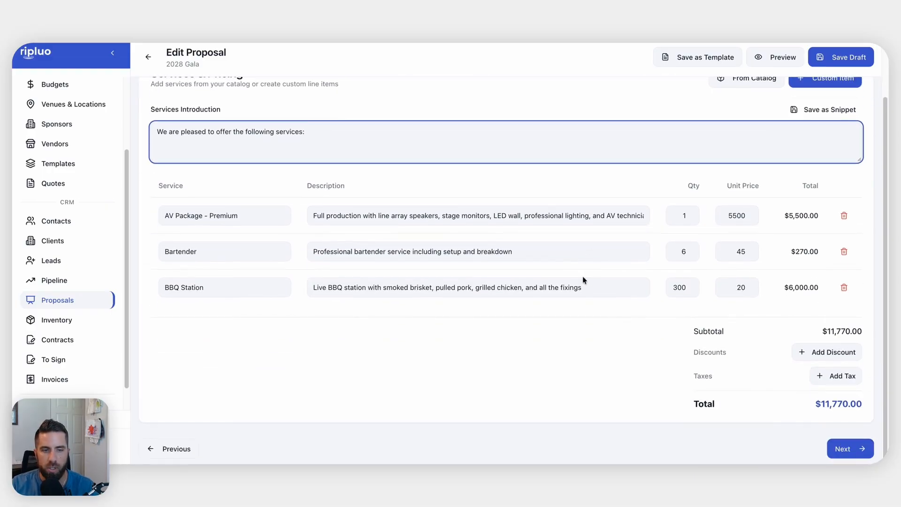
click(847, 451)
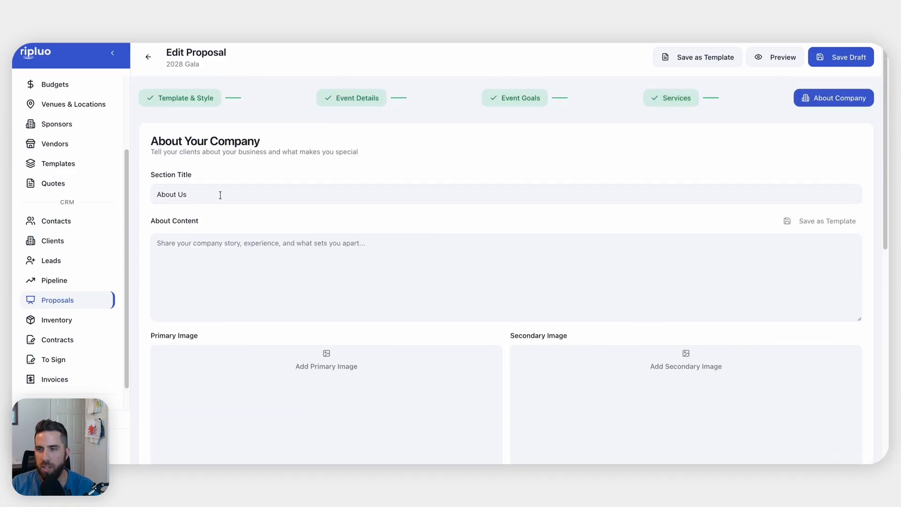
Write the About Us text 'We have 16 years of event experience.'
scroll(291, 281, down, 2)
click(317, 200)
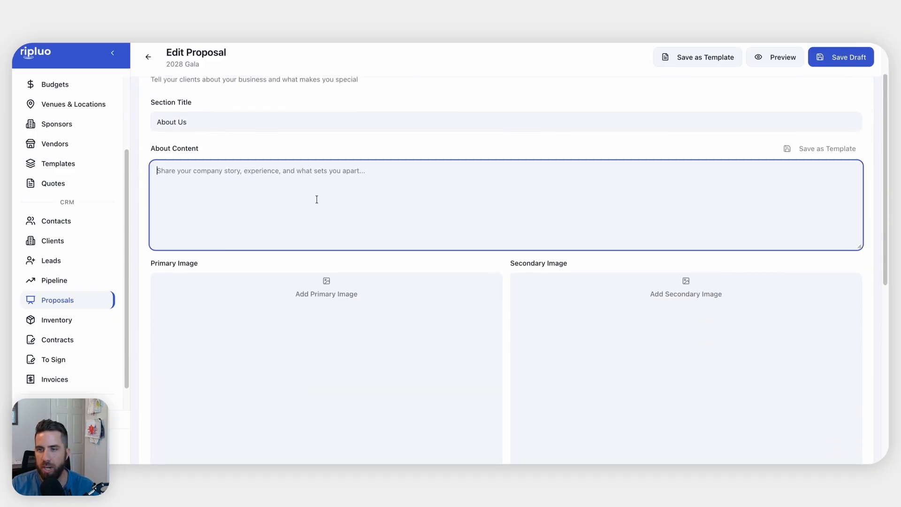
text(We)
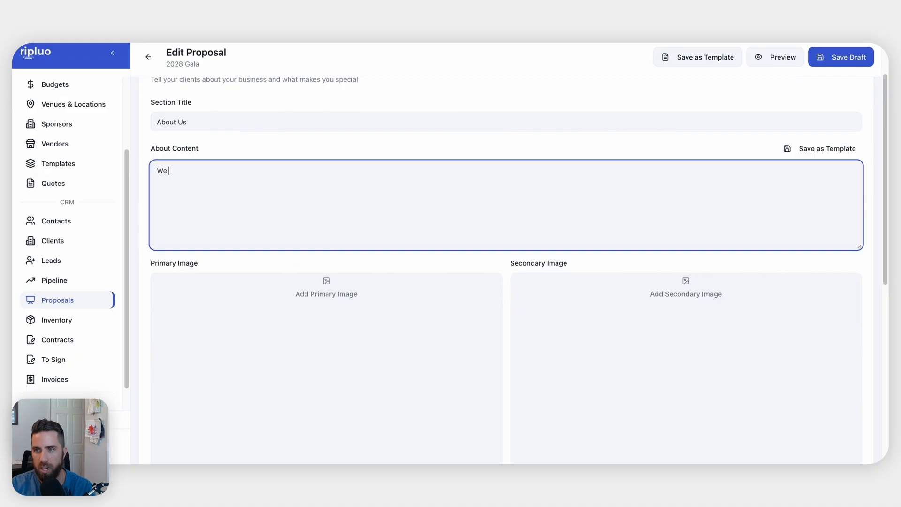
text( have 16 year)
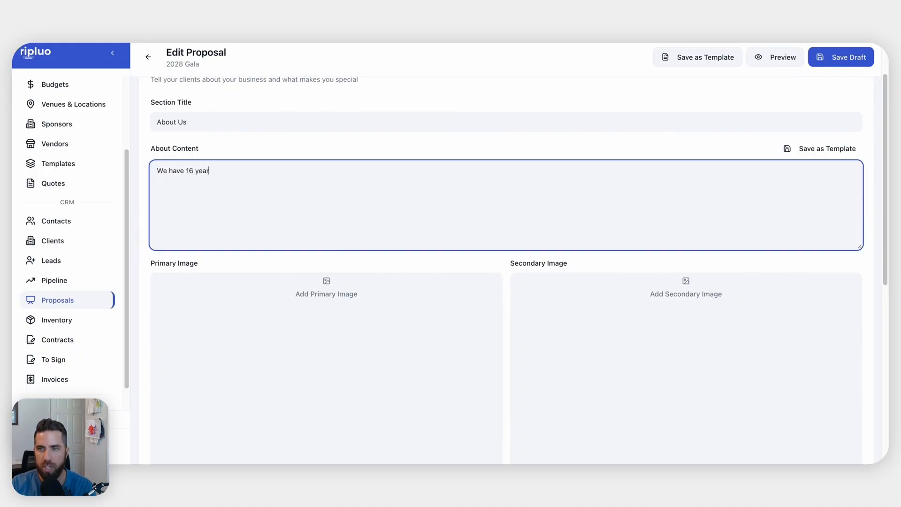
text(s of event experience.)
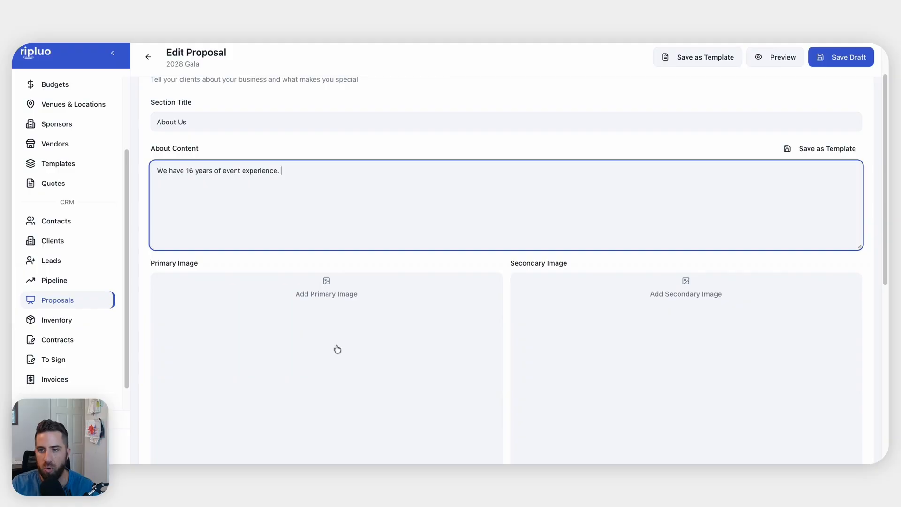
Use the wedding photo as primary and an outdoor event photo as secondary image
scroll(336, 346, down, 2)
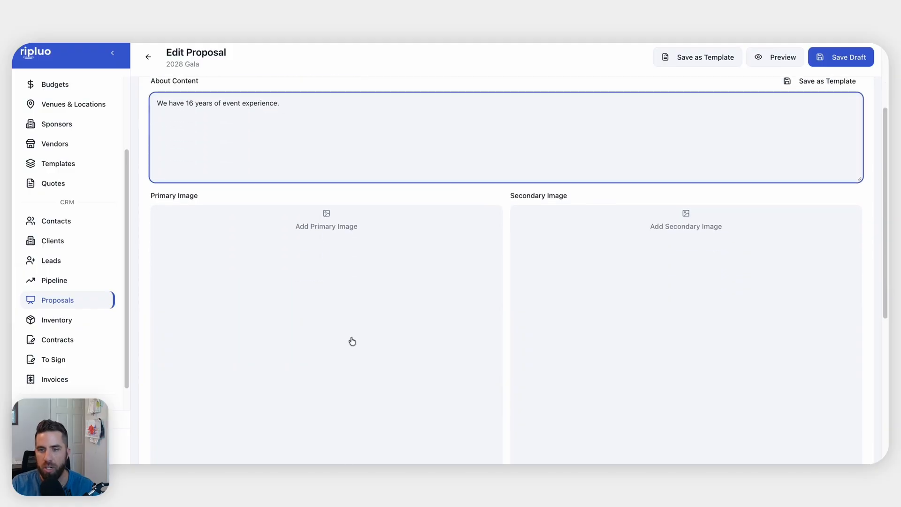
click(352, 340)
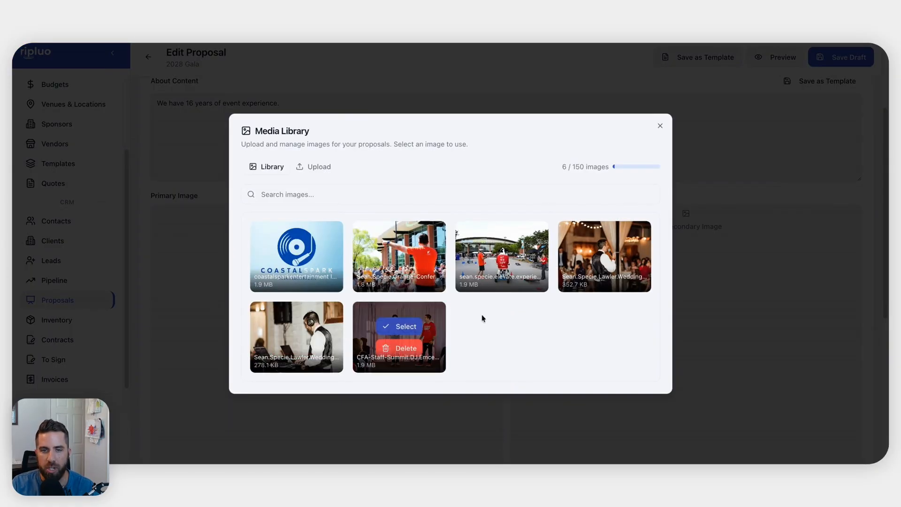
click(613, 248)
click(652, 336)
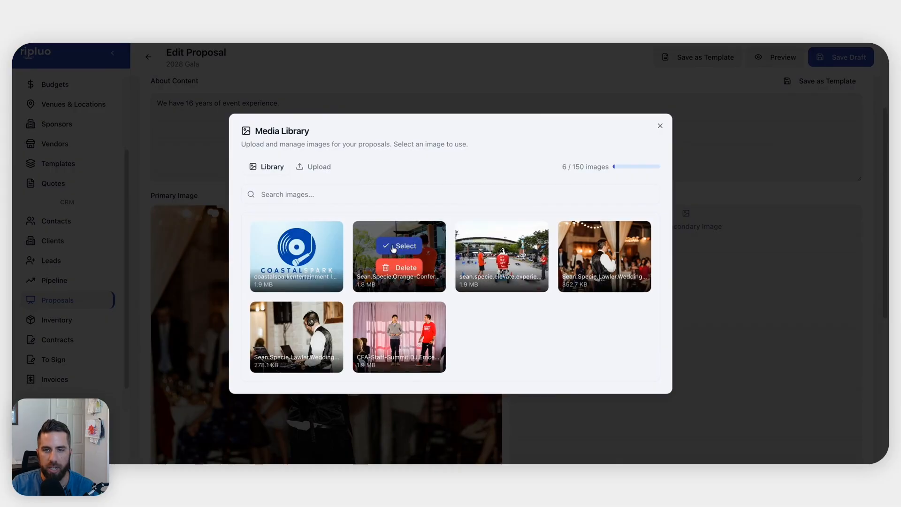
click(397, 248)
scroll(508, 253, down, 5)
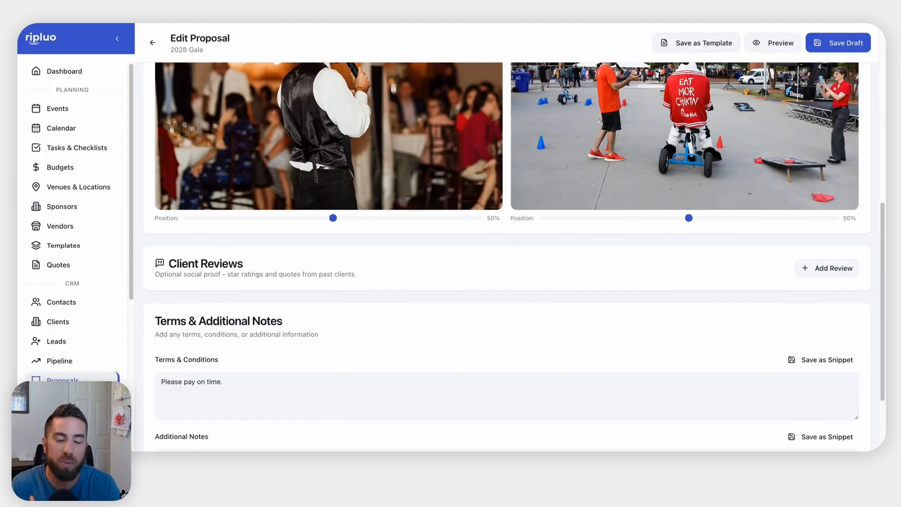
click(833, 272)
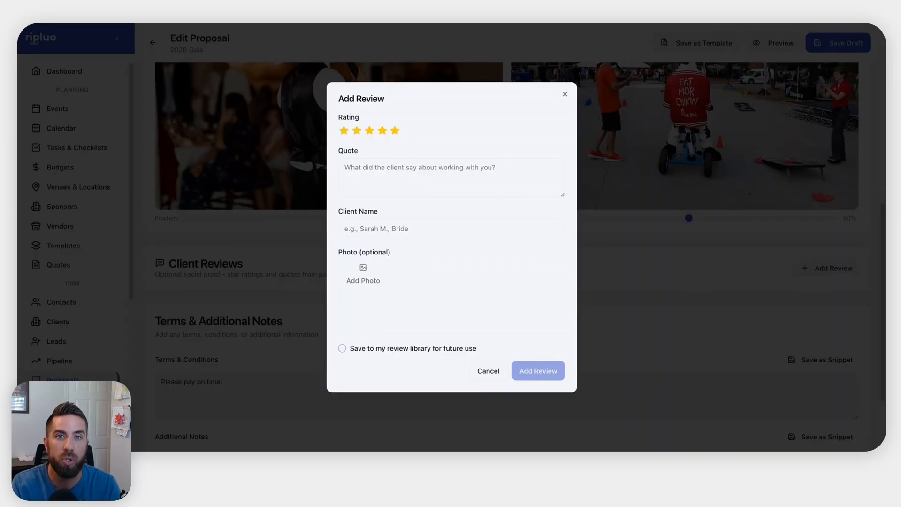
Add a five-star review praising an amazing job and highly recommending, with the client's name, saved to the library
click(410, 176)
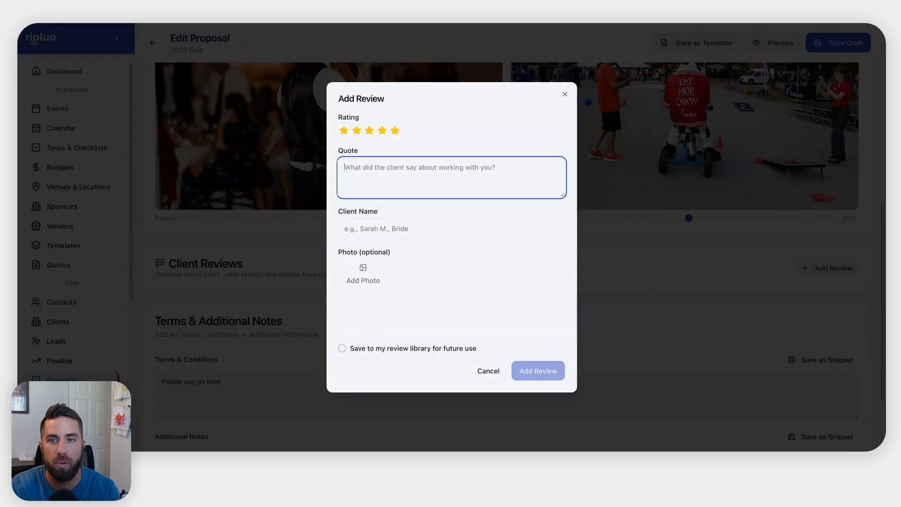
text(S)
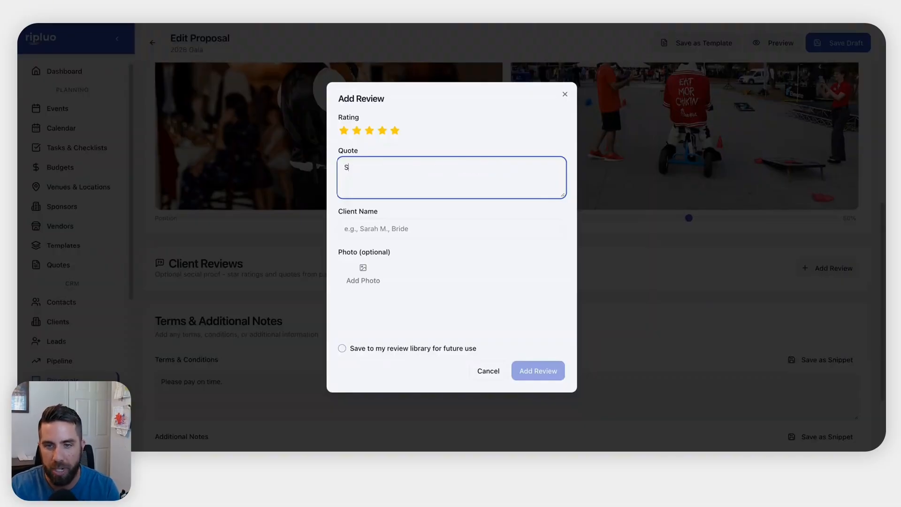
text(ean did an amazign)
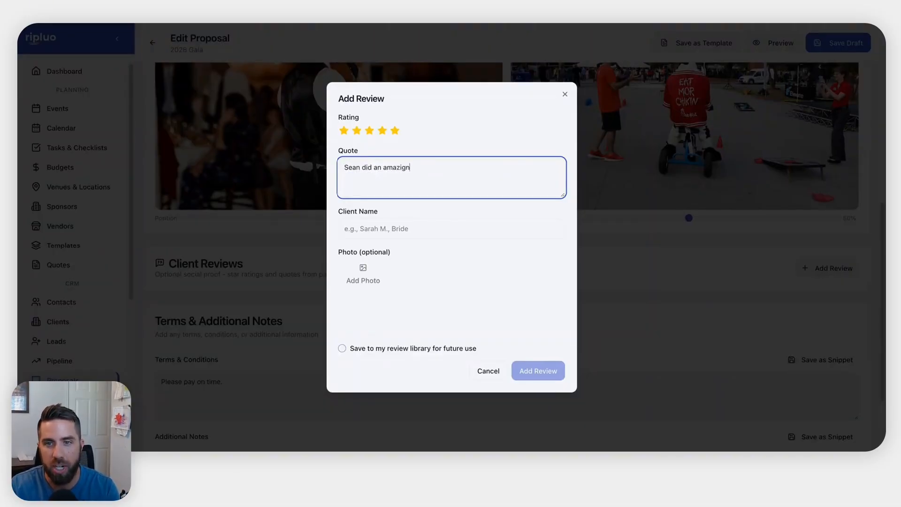
key(BackSpace)
key(BackSpace)
text(ngJo)
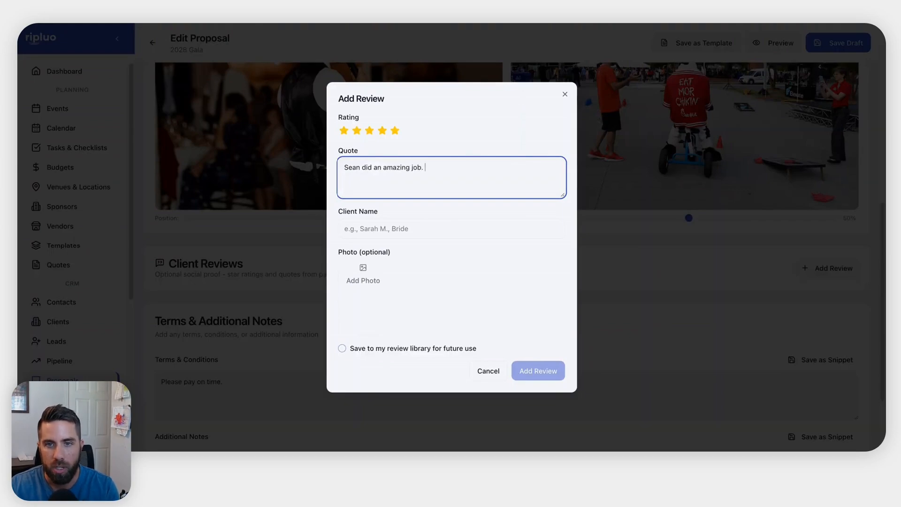
text(Hhig)
key(BackSpace)
key(BackSpace)
key(BackSpace)
text(ighly )
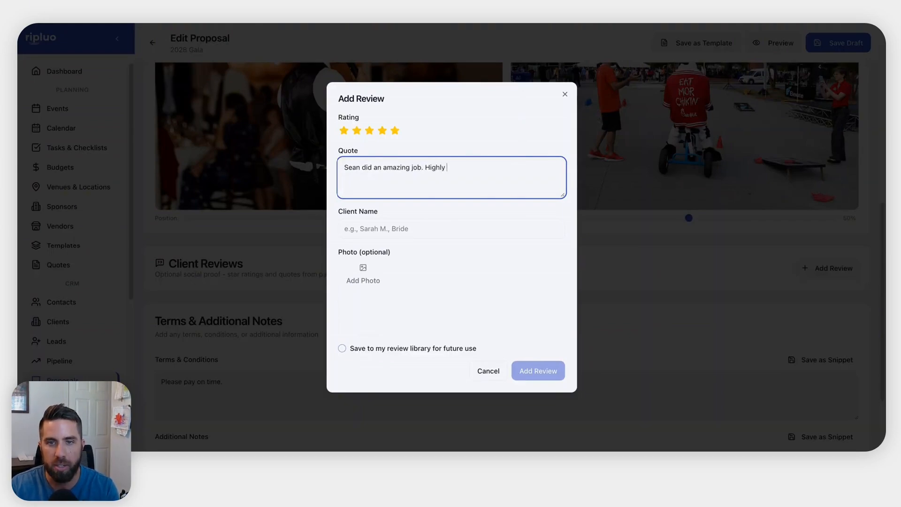
text(recommend)
key(Tab)
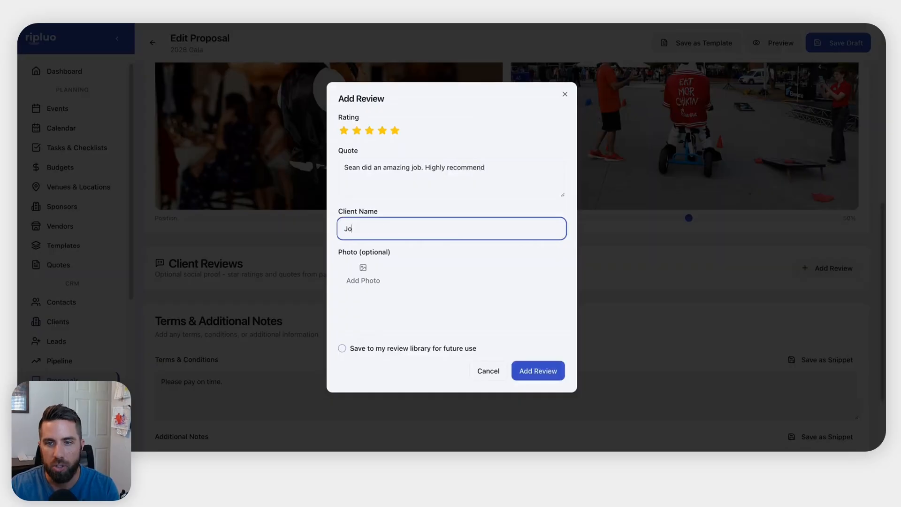
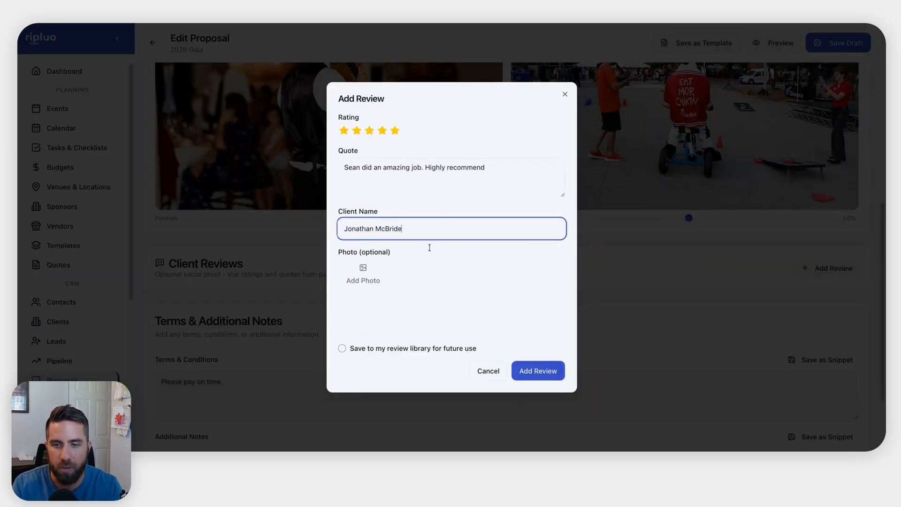
click(354, 353)
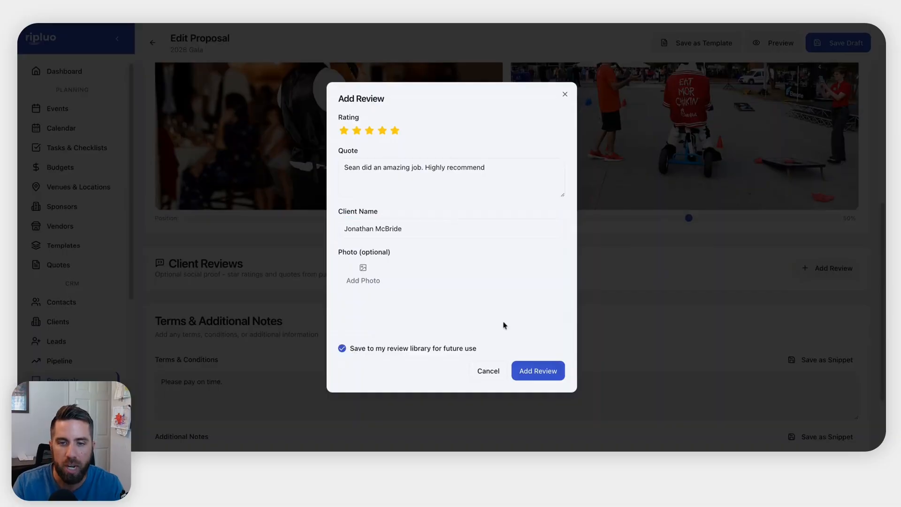
click(539, 372)
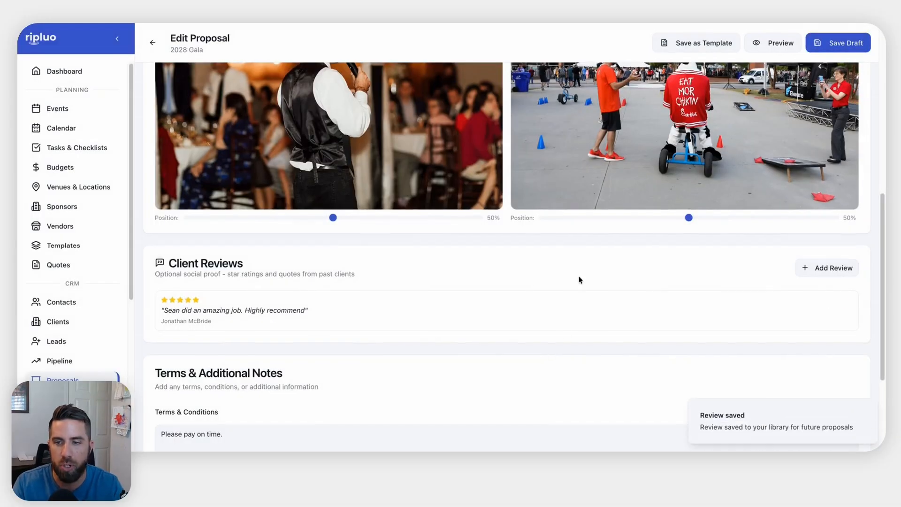
Add a second five-star review with the pasted wedding testimonial and client's first name, saved to the library
scroll(580, 281, down, 1)
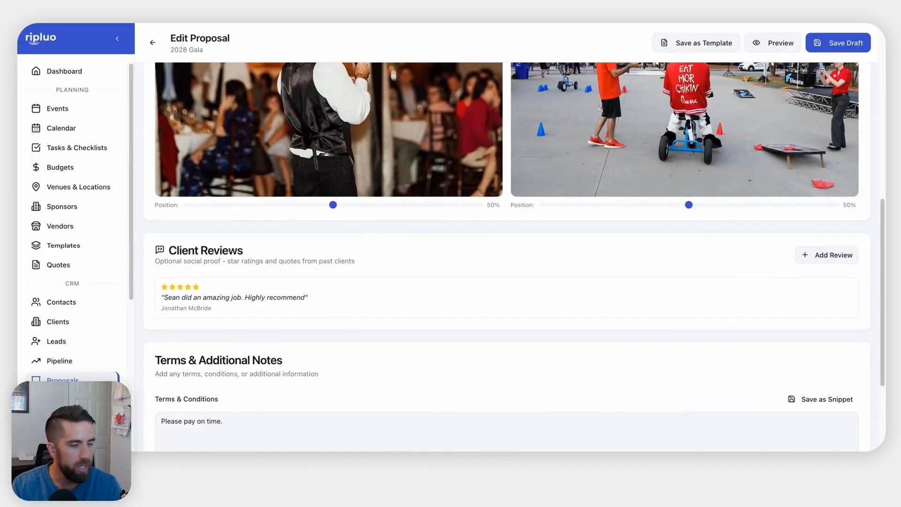
click(819, 255)
click(394, 178)
key(ctrl+v)
key(Tab)
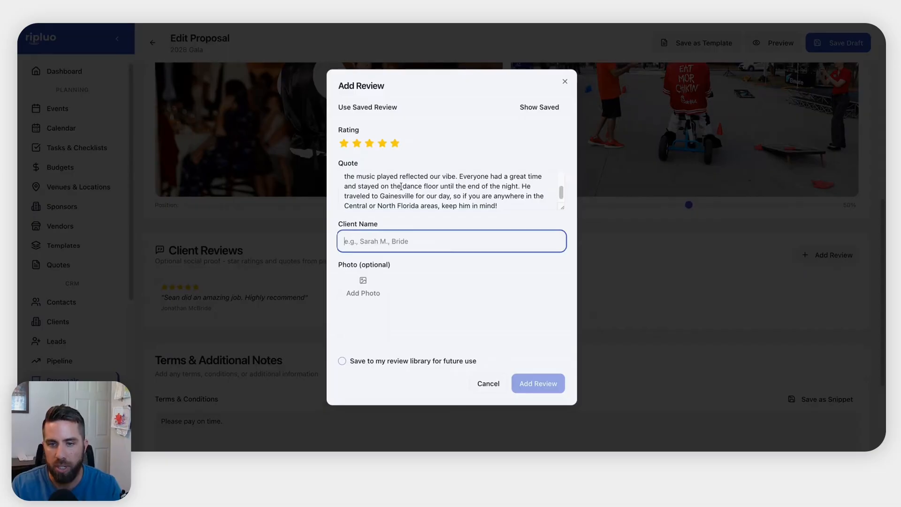
text(Chloe)
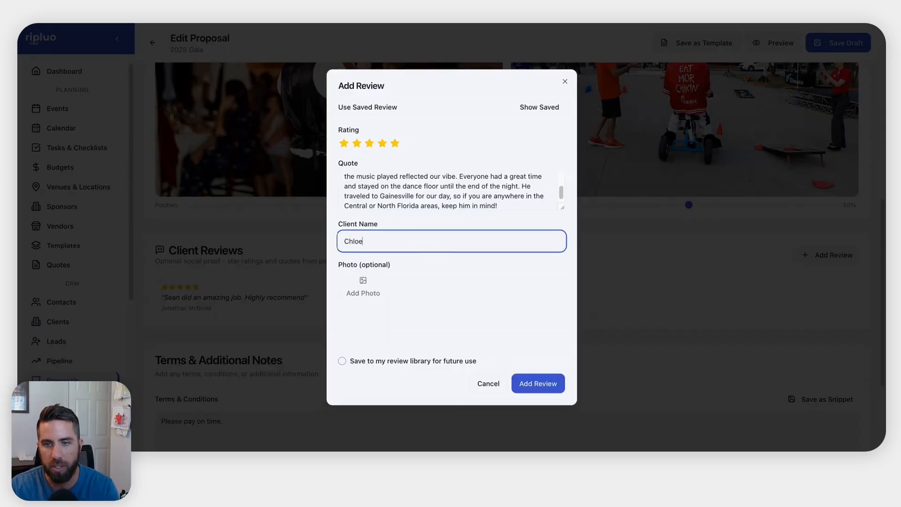
key(Tab)
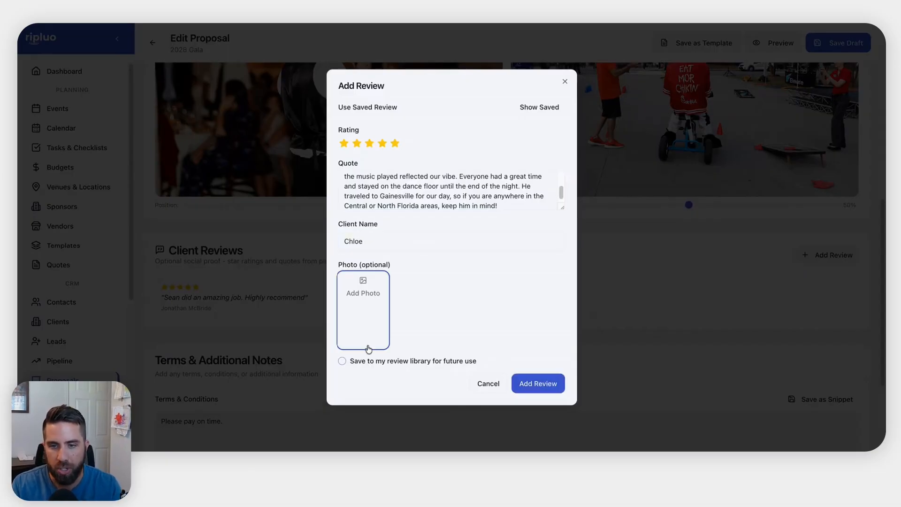
click(374, 364)
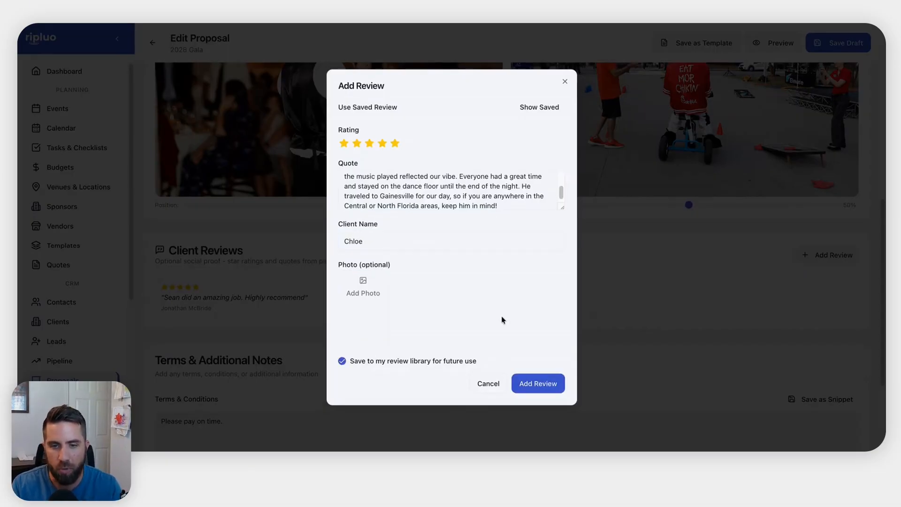
click(536, 387)
scroll(487, 286, down, 1)
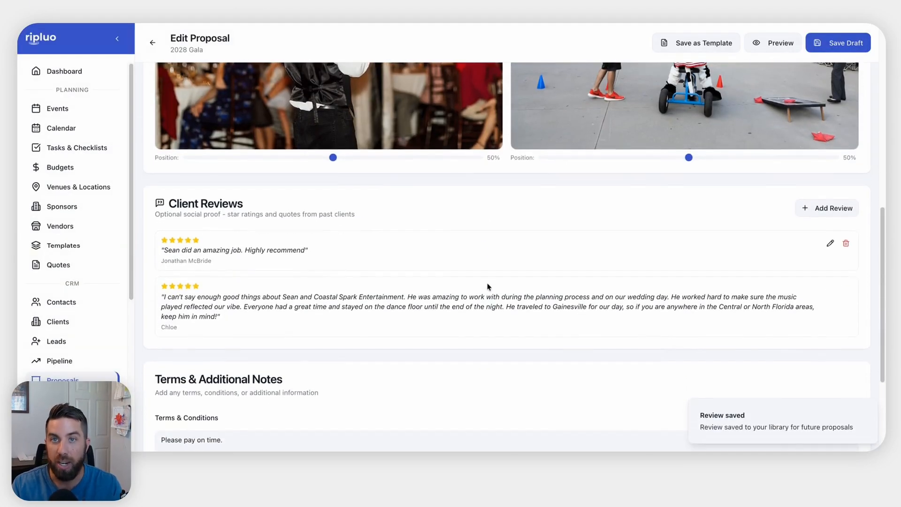
Finish the additional note 'We are happy to offer this for you.' and save the 2028 Gala draft
scroll(486, 296, down, 2)
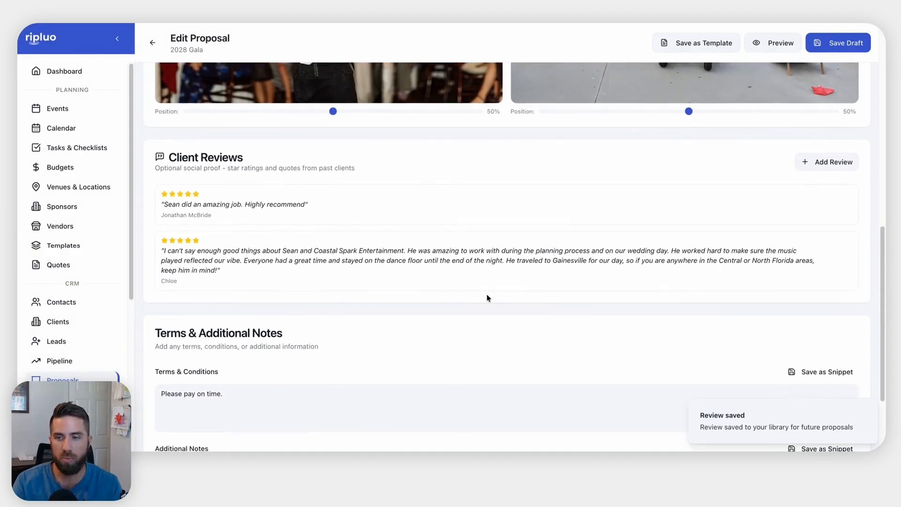
scroll(296, 339, down, 2)
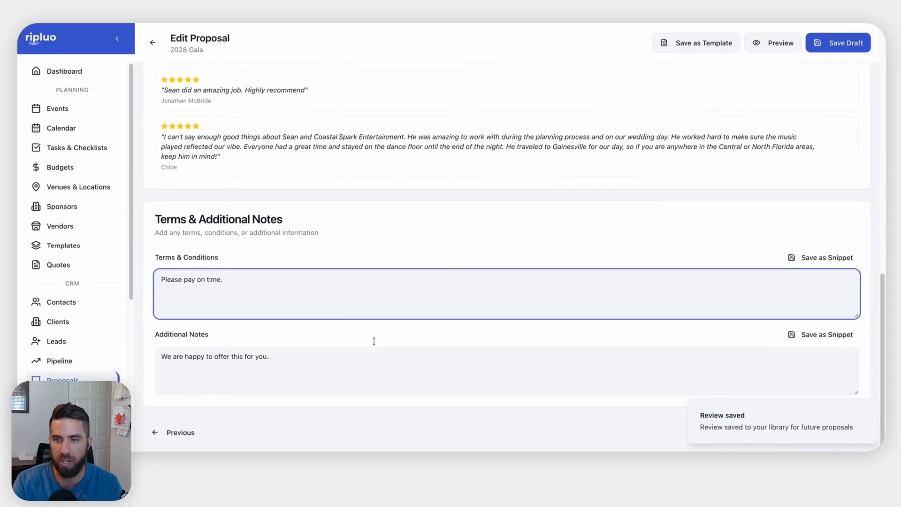
key(ctrl+a)
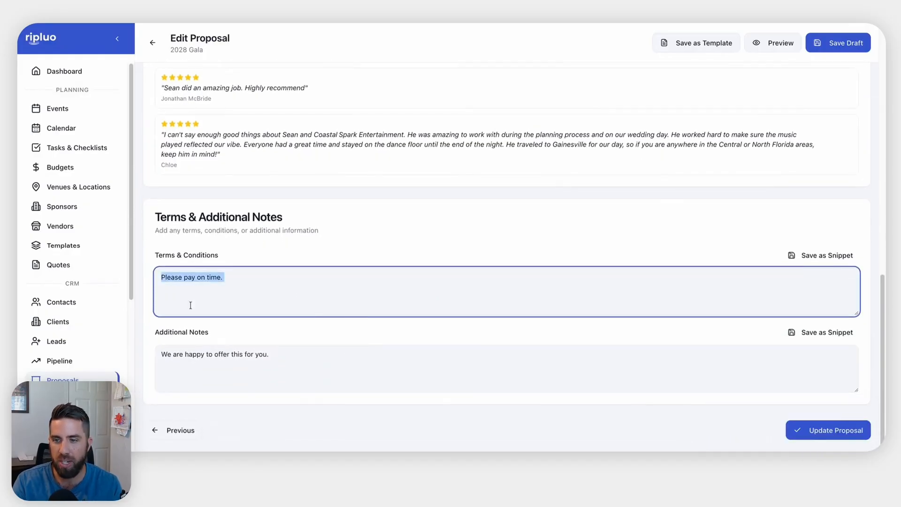
click(322, 367)
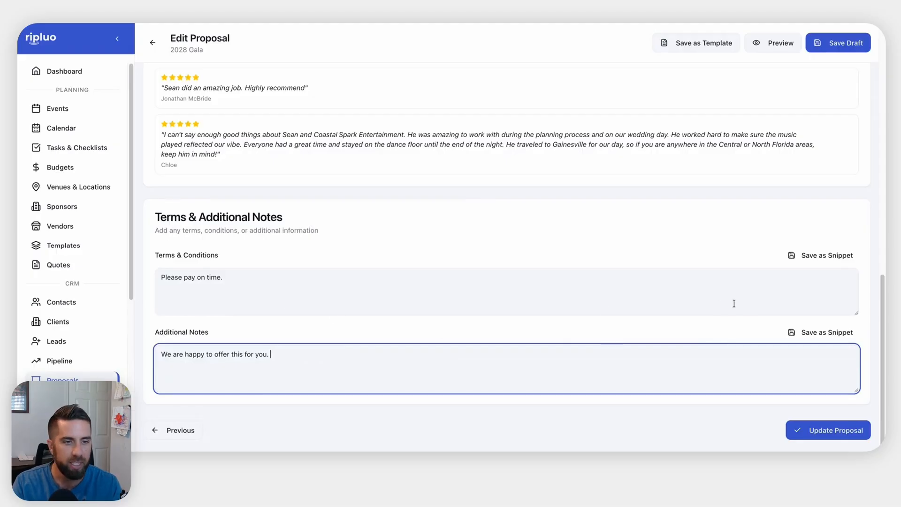
click(749, 306)
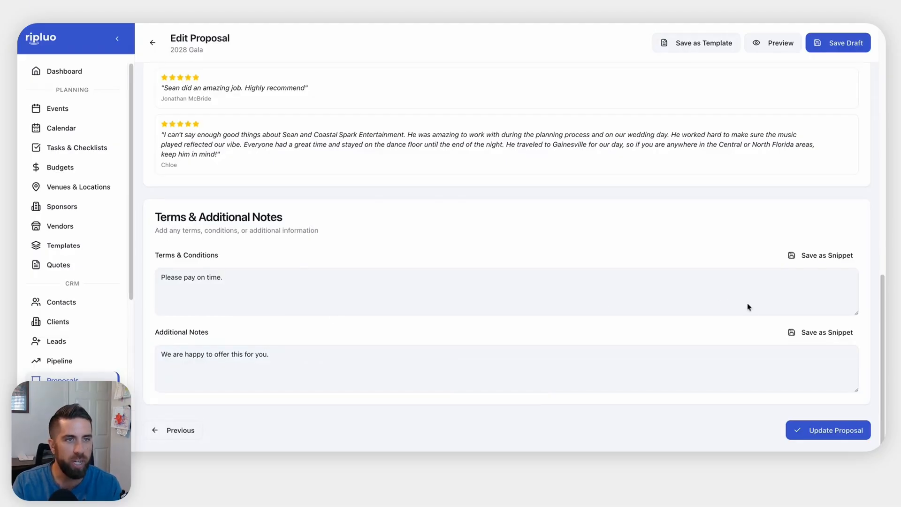
click(831, 51)
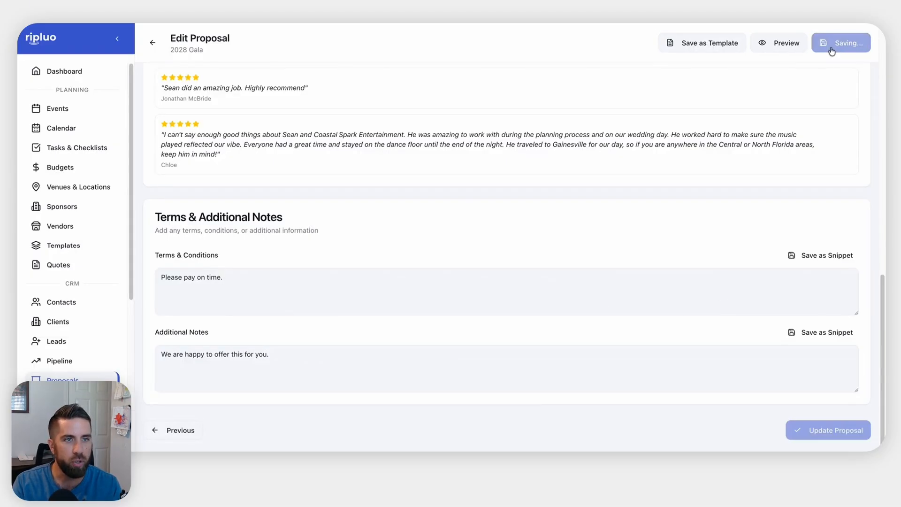
scroll(708, 111, up, 15)
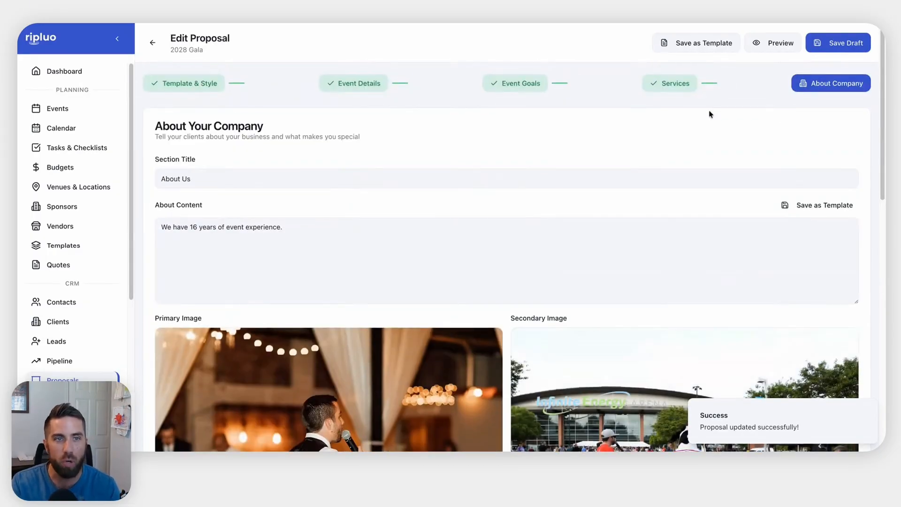
Save the proposal as a reusable template named 'Gala Template'
click(696, 44)
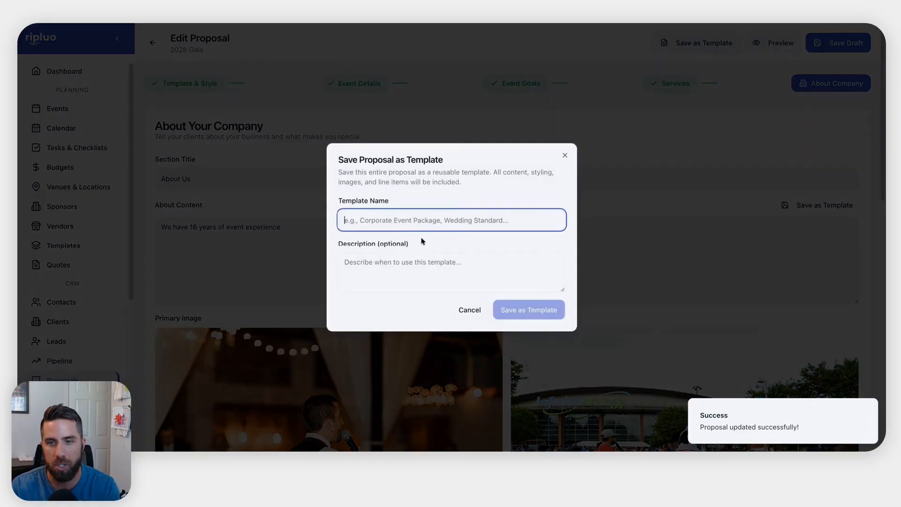
text(Gala Template)
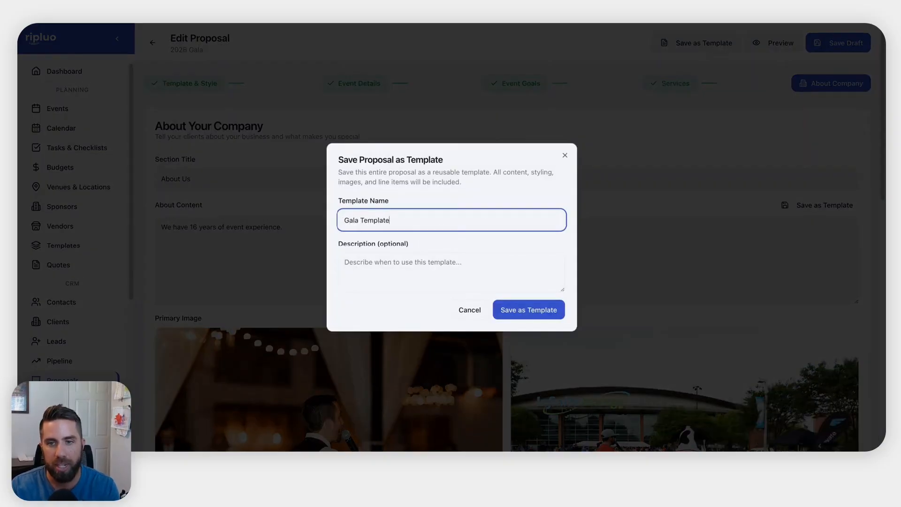
click(528, 313)
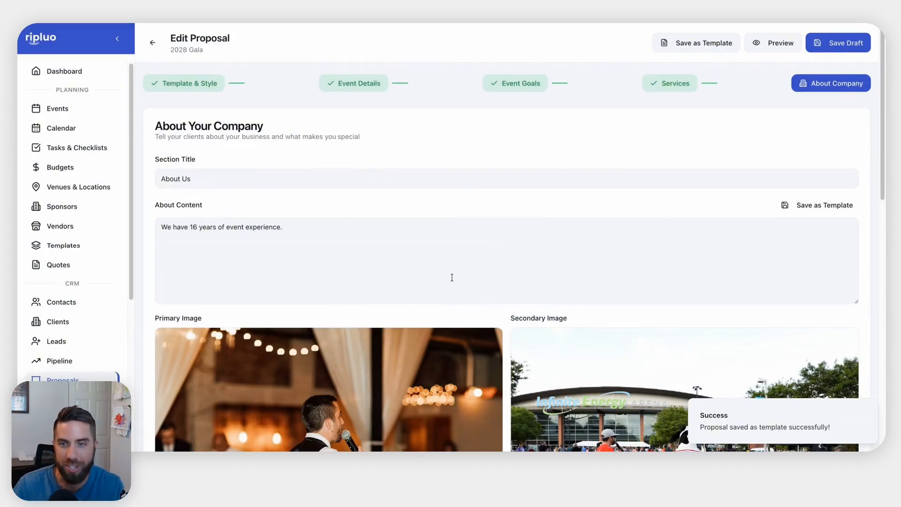
Save the 2028 Gala draft again and bring up its client-facing preview
scroll(452, 278, down, 2)
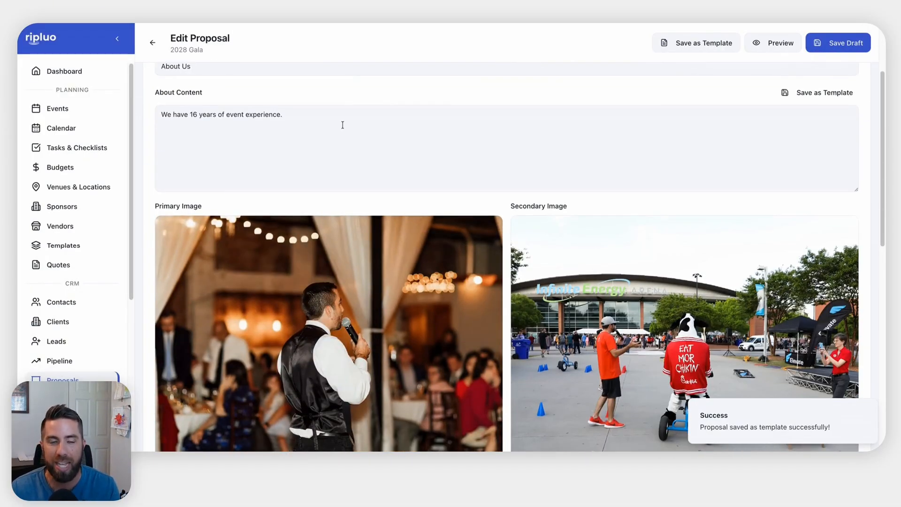
scroll(510, 137, up, 2)
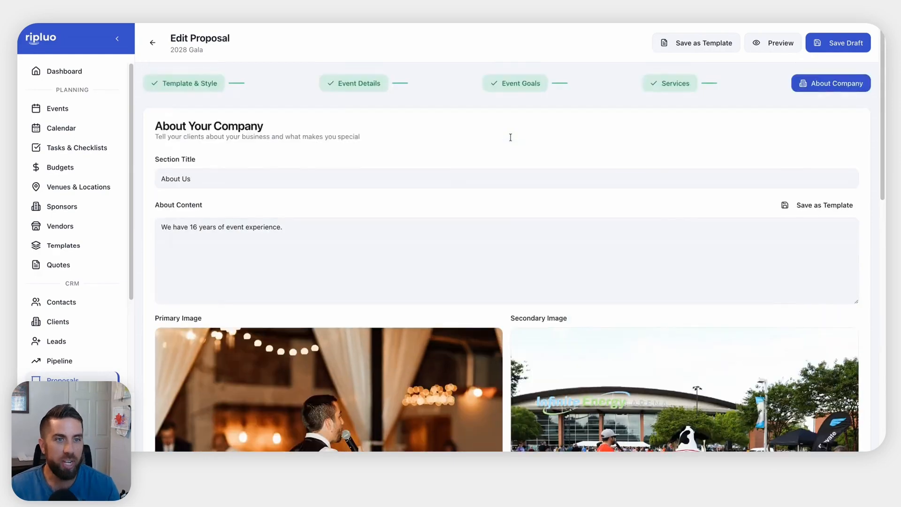
click(836, 46)
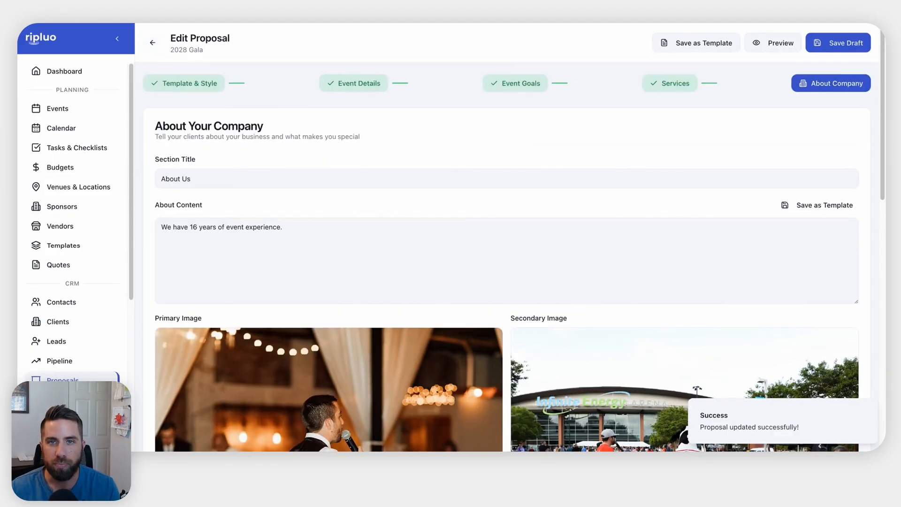
click(775, 43)
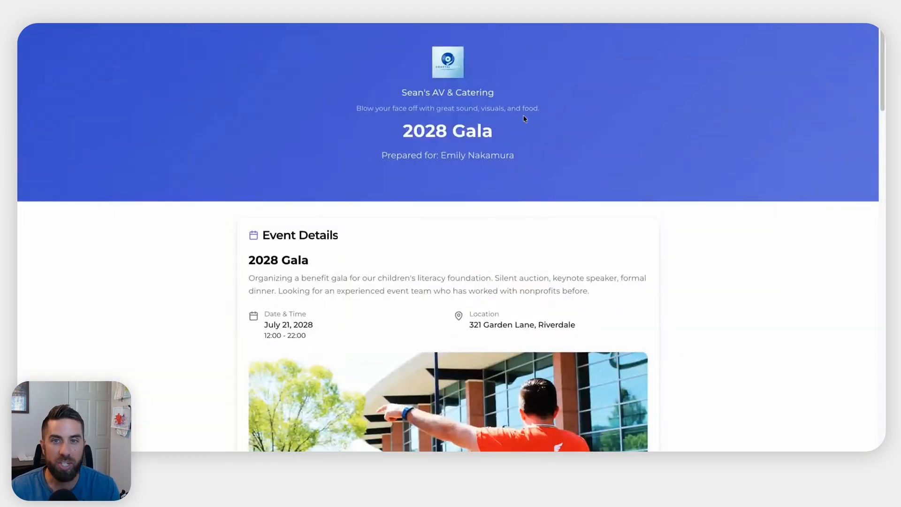
Highlight the company name and tagline in the preview header
drag(394, 91, 539, 92)
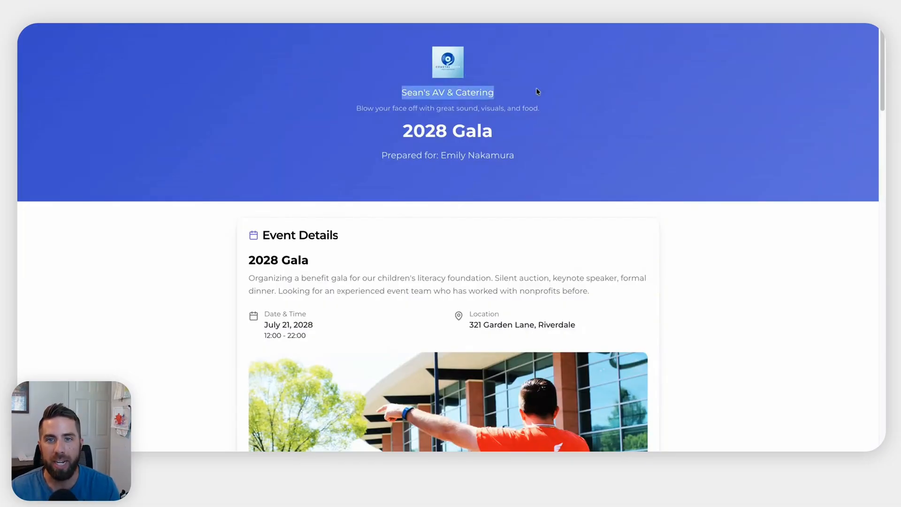
drag(355, 108, 585, 109)
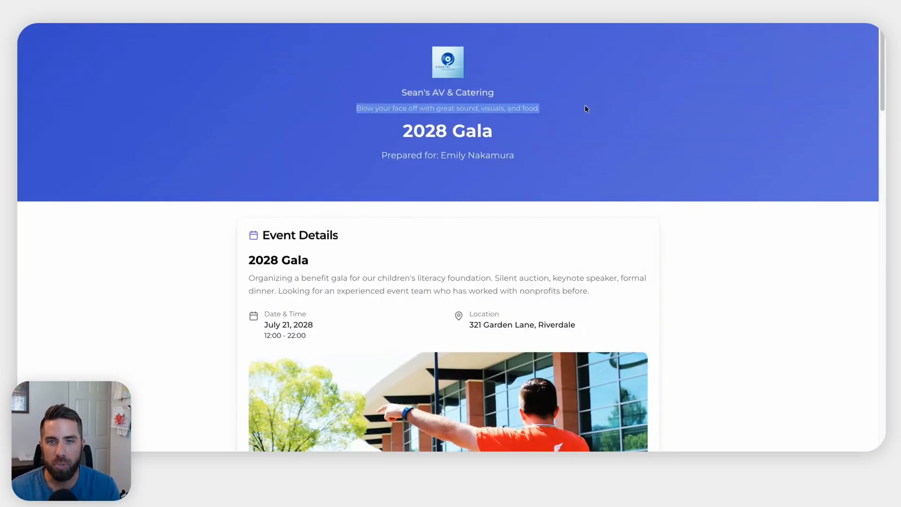
scroll(436, 162, down, 3)
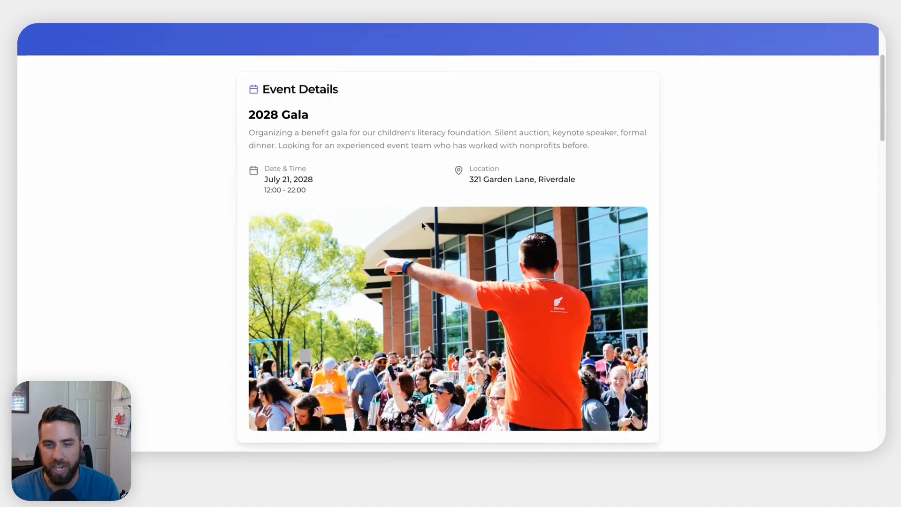
scroll(422, 225, down, 2)
scroll(422, 224, up, 1)
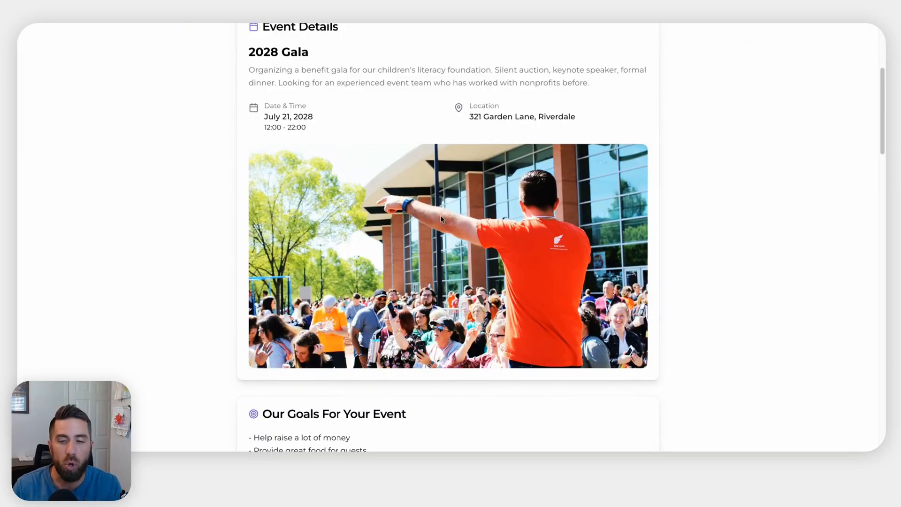
scroll(444, 229, down, 6)
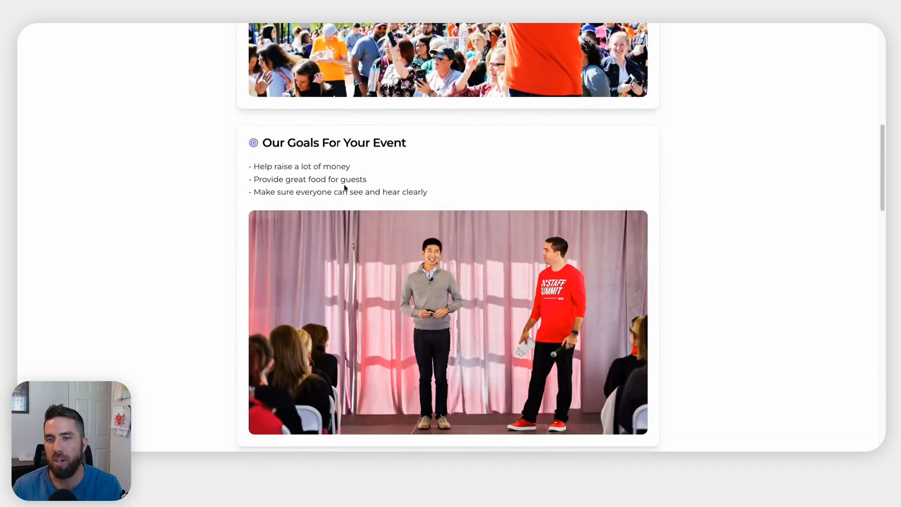
Highlight the Our Goals For Your Event heading and the fundraising, food and audio goals
drag(263, 142, 396, 153)
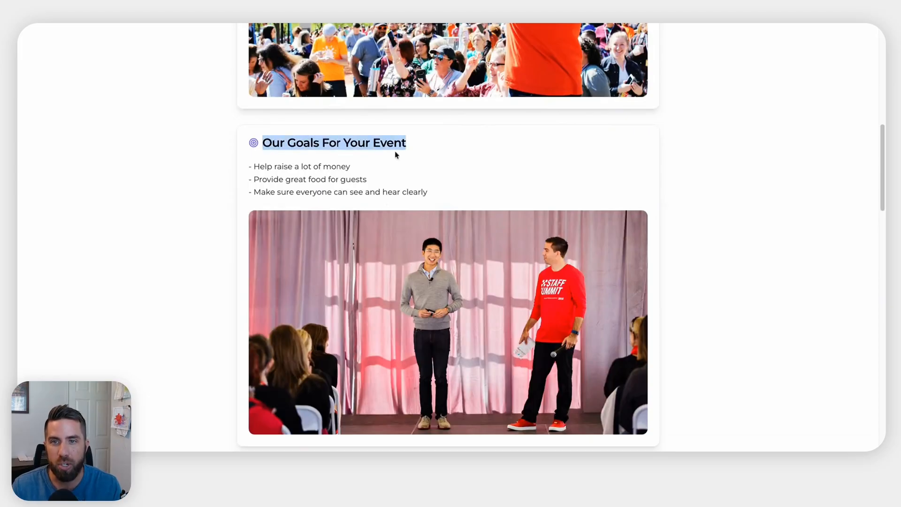
drag(249, 168, 404, 168)
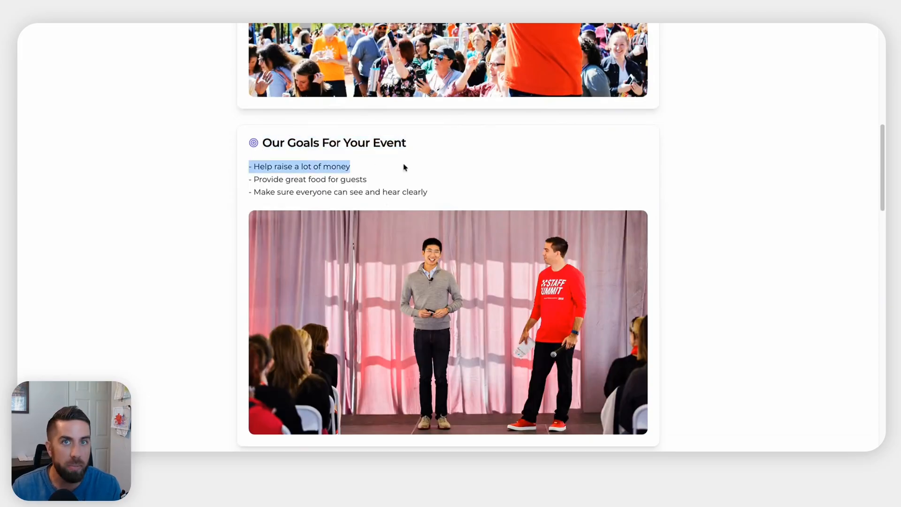
triple_click(335, 183)
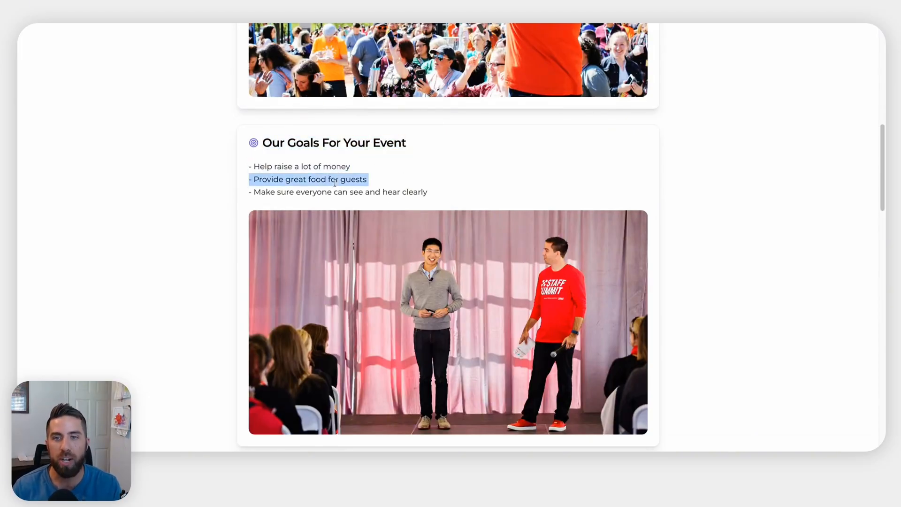
triple_click(333, 193)
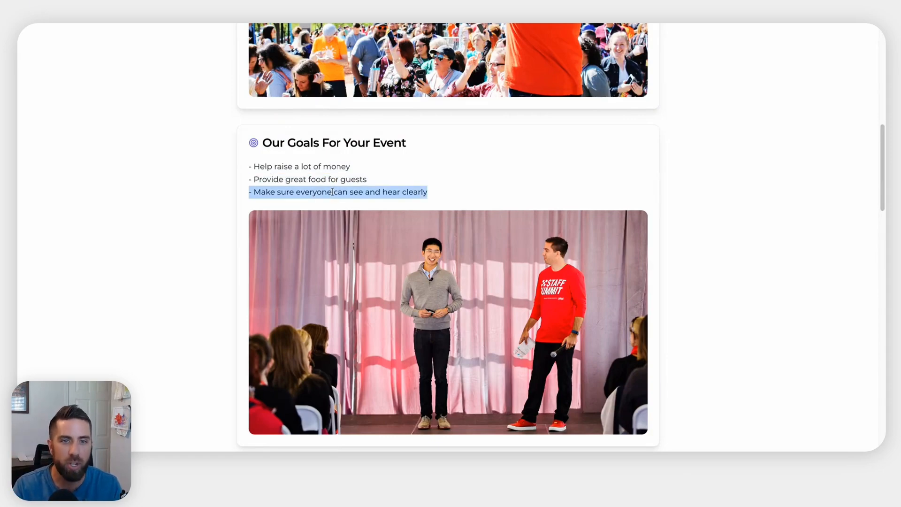
Scroll down through the services, about us and client reviews sections of the preview
scroll(403, 232, down, 8)
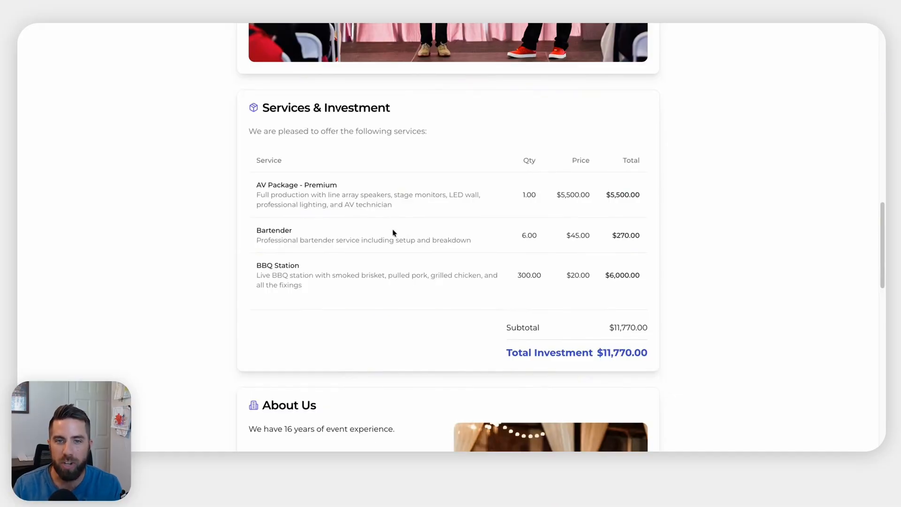
scroll(393, 233, down, 5)
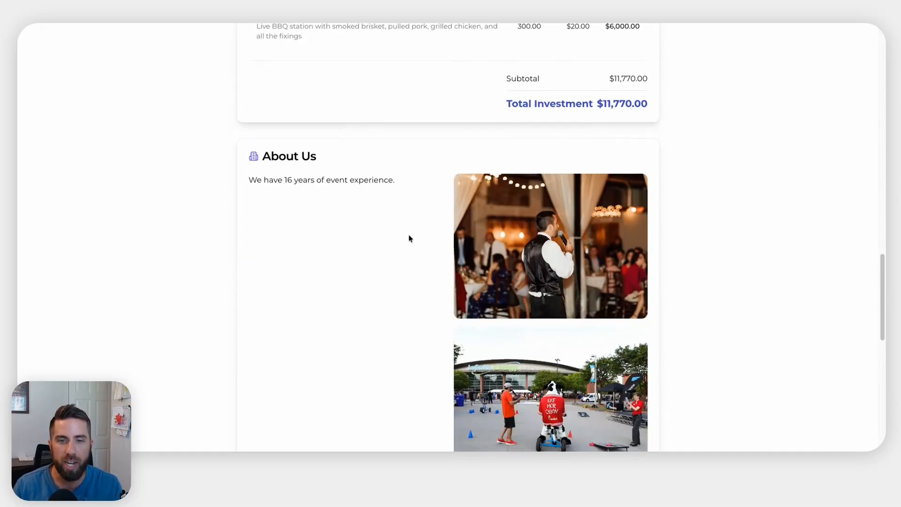
scroll(409, 239, down, 5)
scroll(410, 238, down, 3)
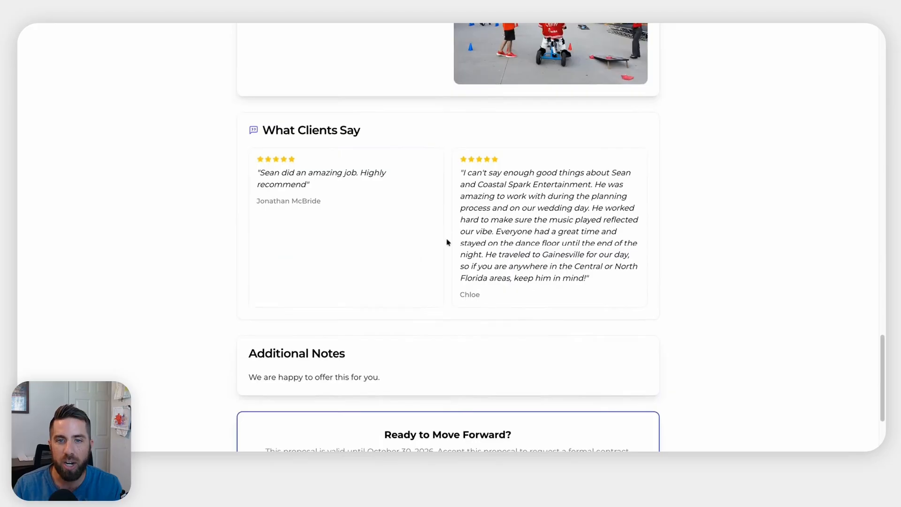
scroll(448, 287, down, 1)
scroll(448, 287, down, 2)
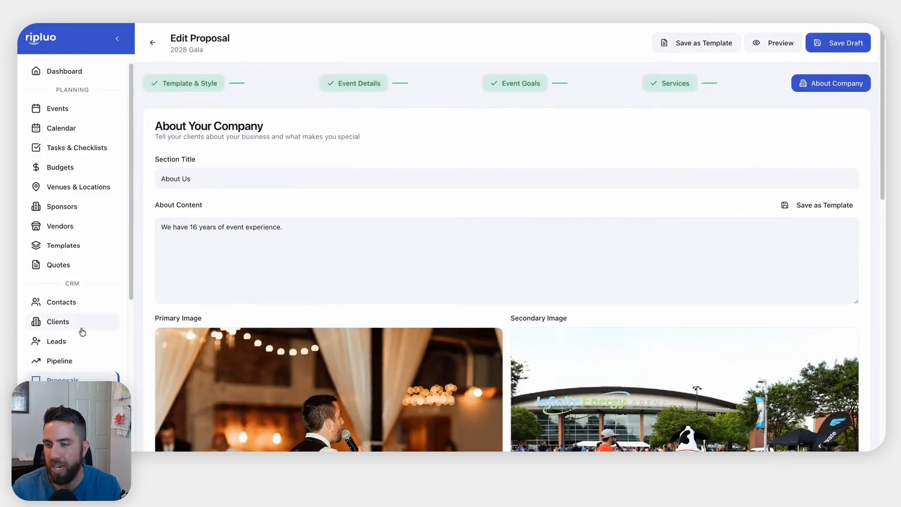
scroll(81, 332, down, 2)
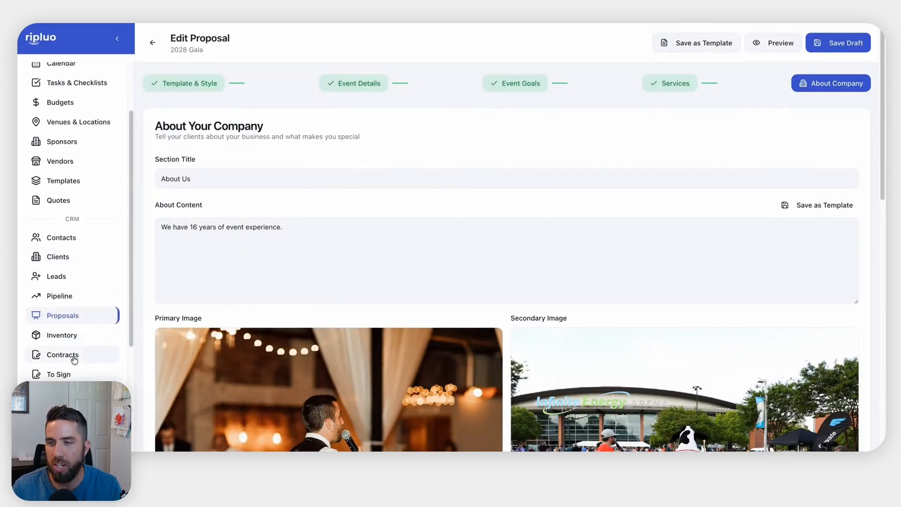